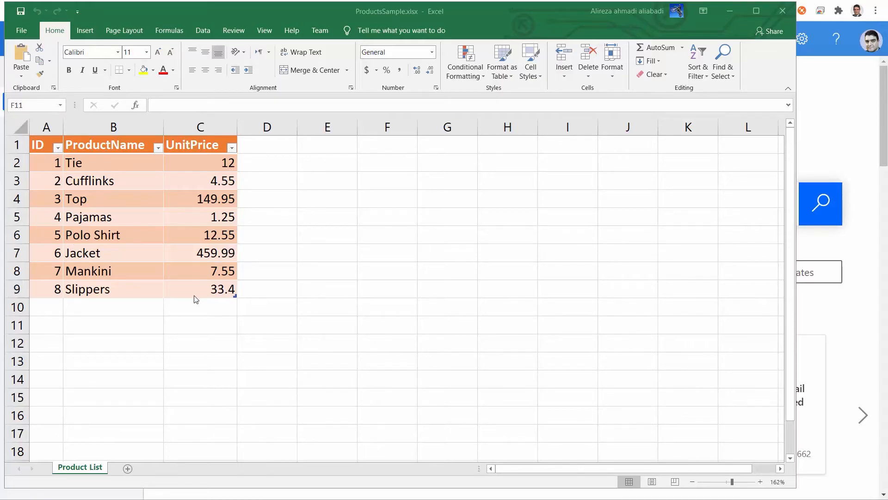
Examine the product table's ID, ProductName and UnitPrice columns in ProductsSample.xlsx, selecting its full range
click(100, 224)
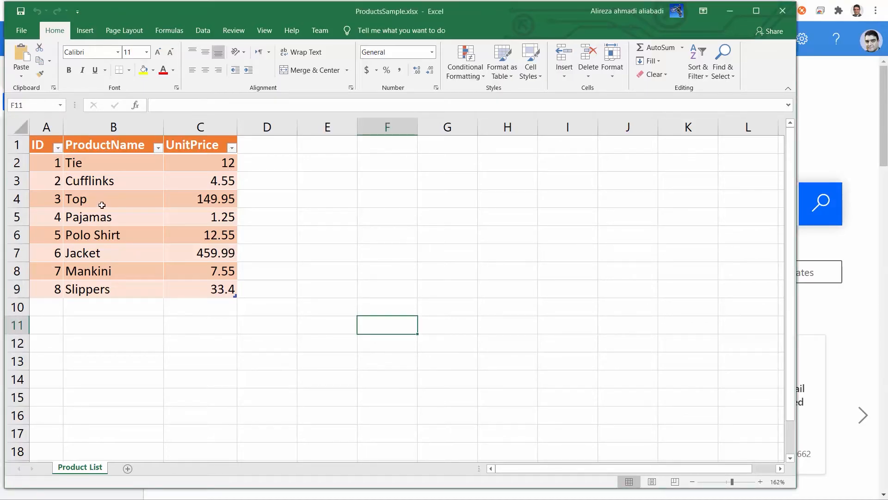
click(101, 205)
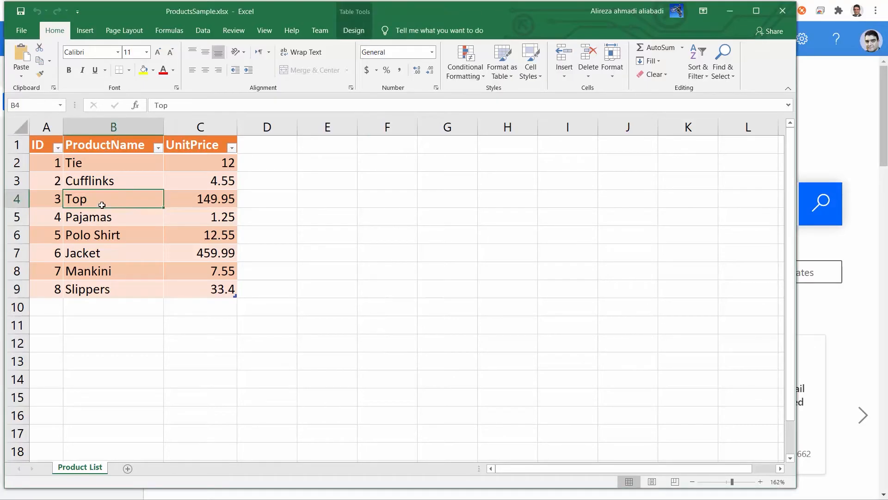
click(33, 147)
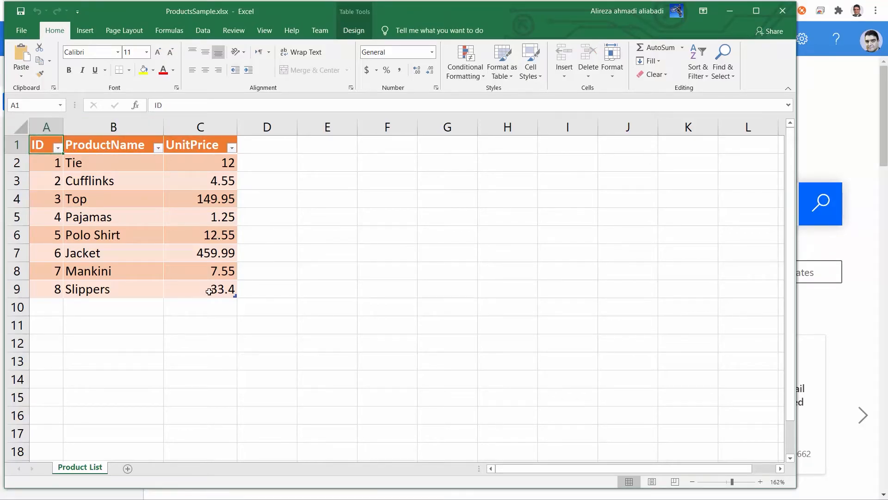
shift+click(209, 290)
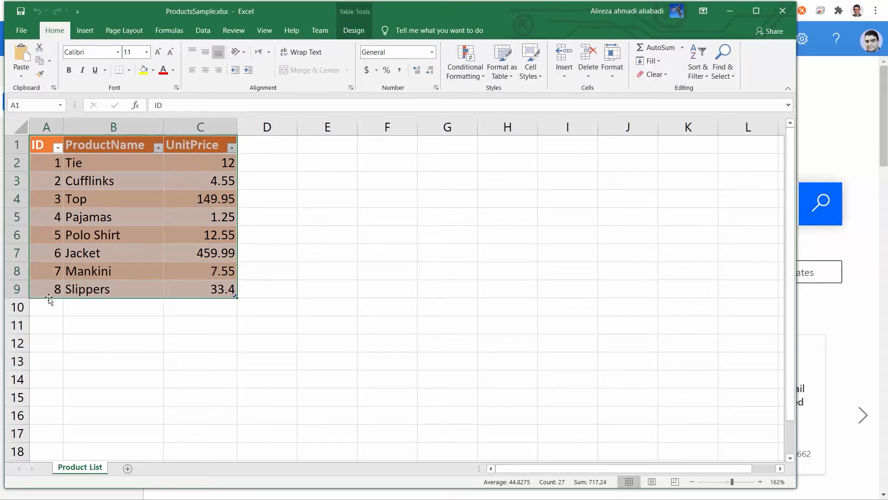
click(155, 235)
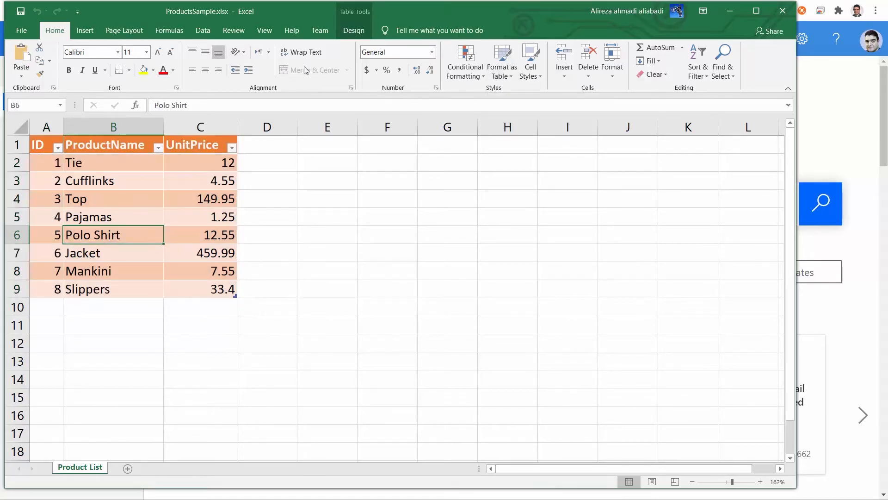
Check the product table's name in its design properties and close the workbook
click(352, 32)
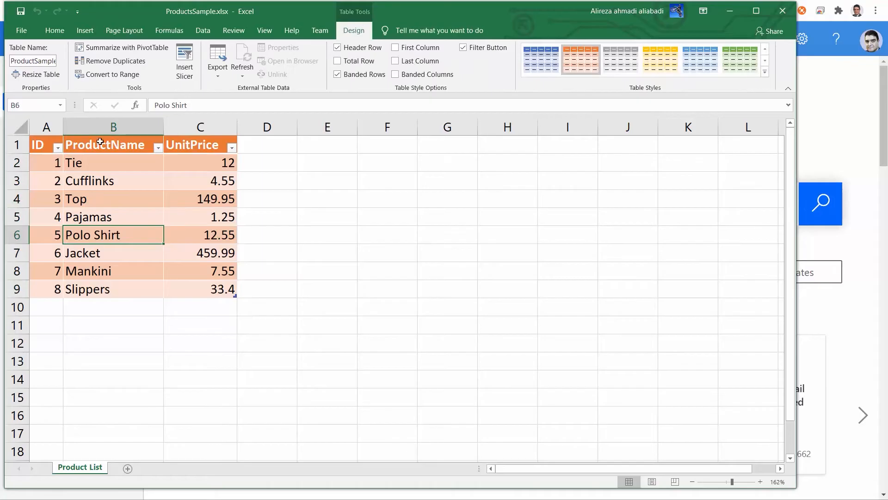
click(27, 61)
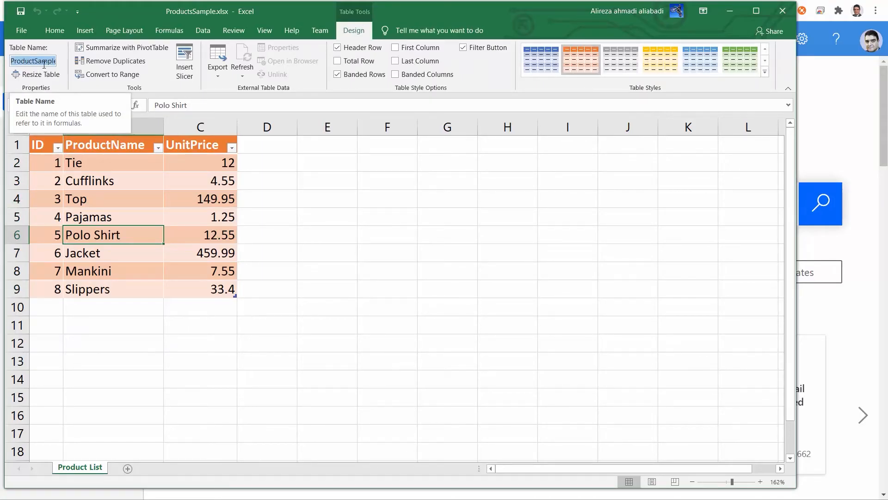
click(134, 210)
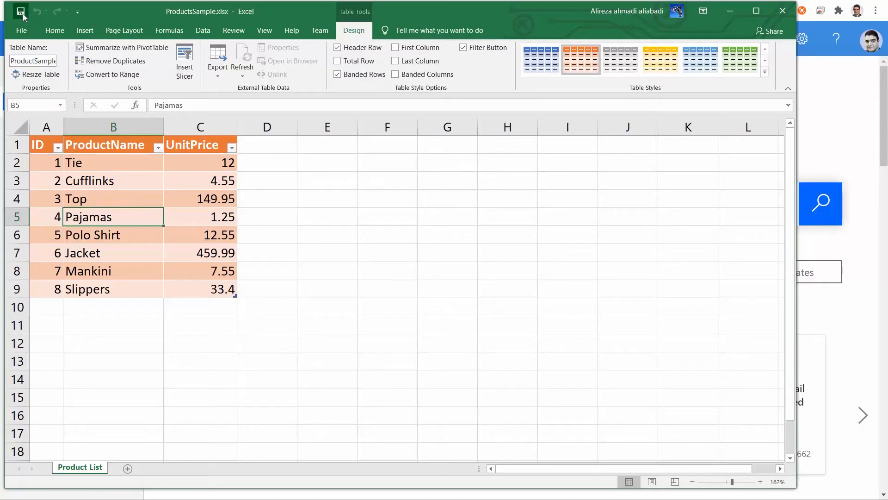
click(782, 11)
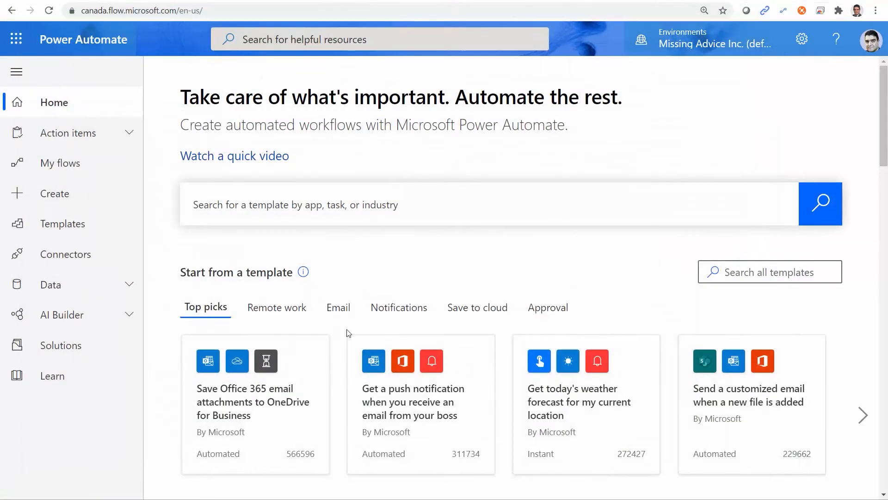
Switch to SharePoint and upload ProductsSample.xlsx to the Flow Course site's Demo Lib library
click(203, 1)
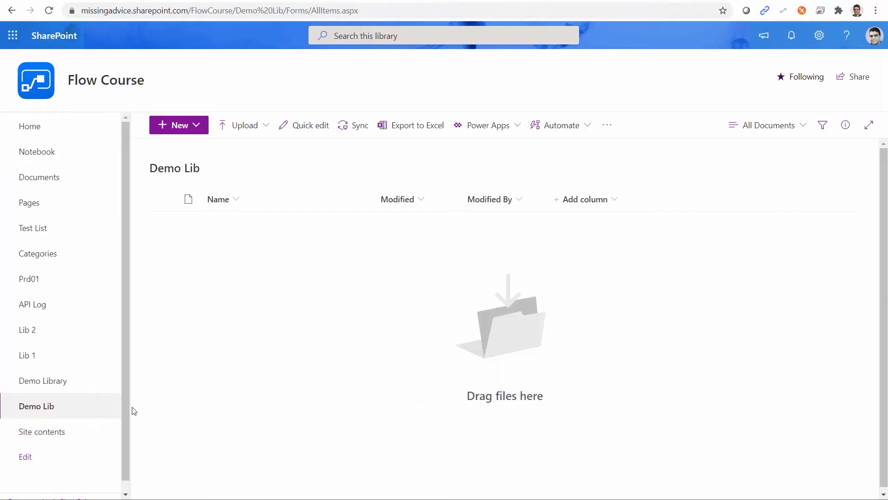
click(244, 129)
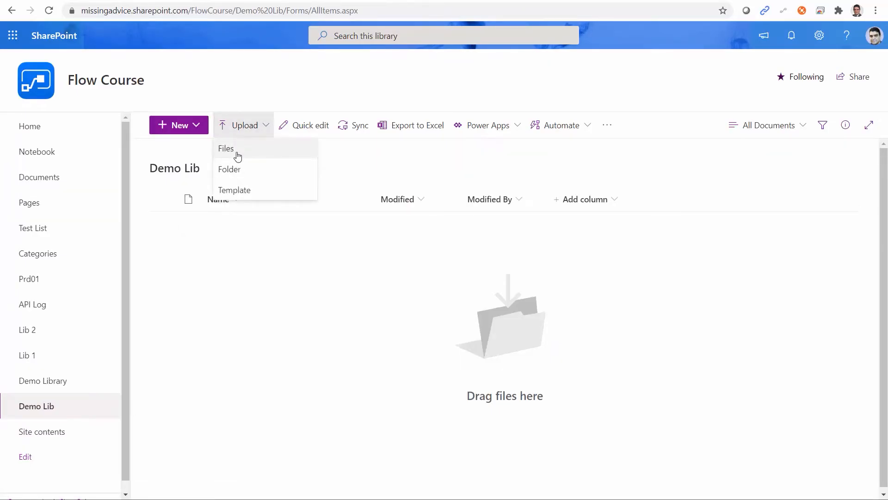
click(234, 149)
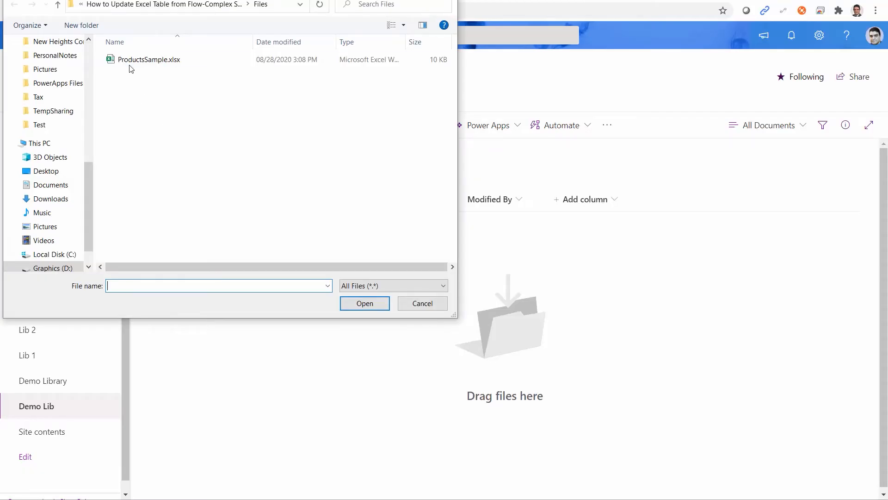
click(139, 60)
click(365, 303)
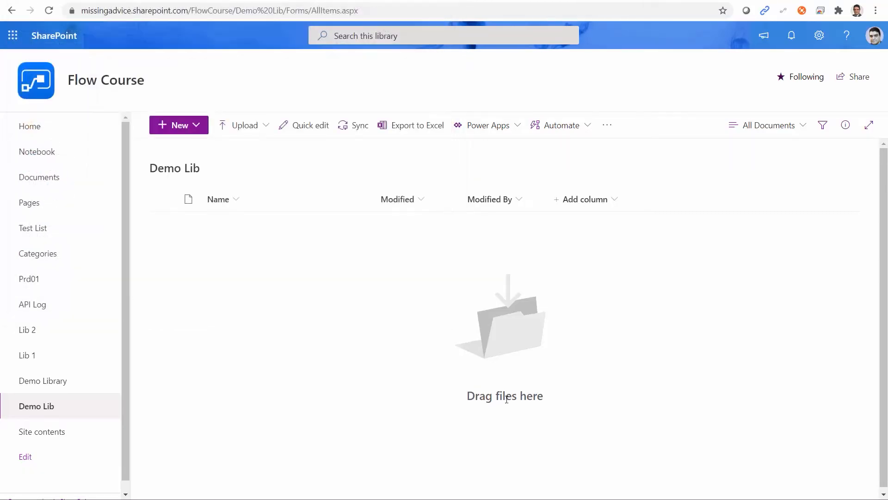
click(244, 225)
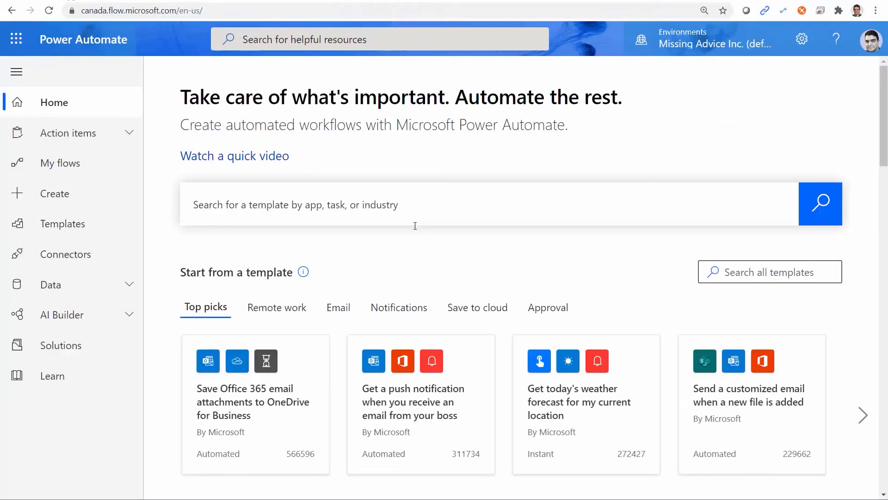
Create an instant flow in Power Automate named "Update Excel File V2" with the "Manually trigger a flow" trigger
click(97, 196)
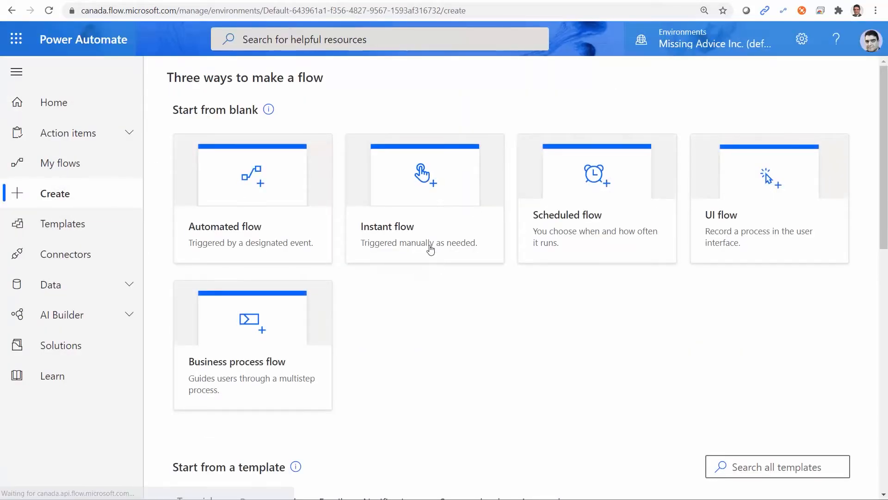
click(409, 198)
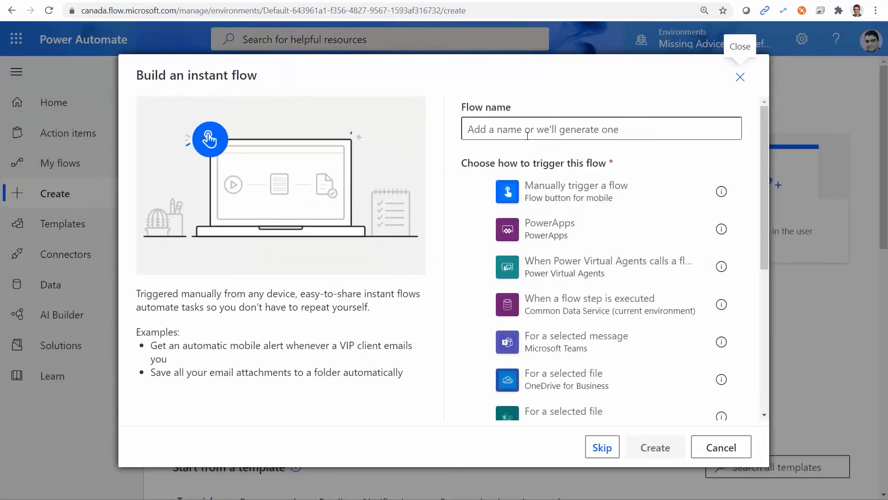
click(543, 135)
text(Update Excel)
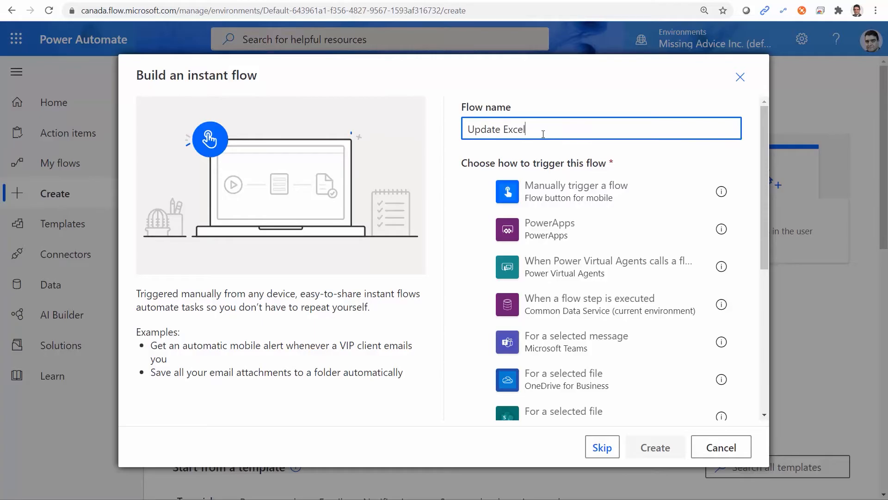
text( File V2)
click(563, 187)
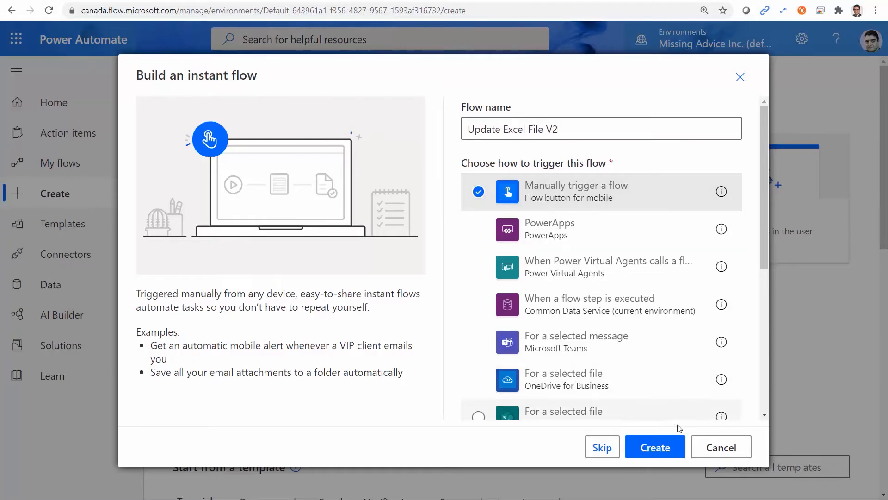
click(664, 452)
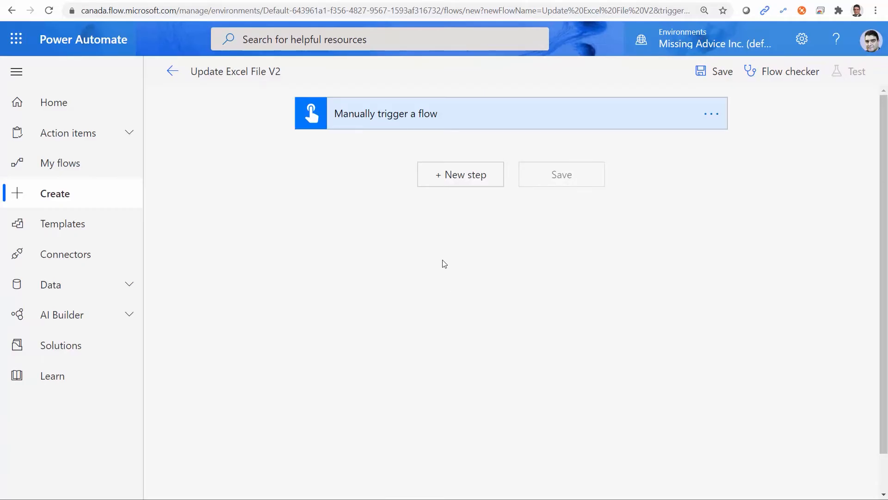
Open ProductsSample.xlsx from Demo Lib in SharePoint and examine the Polo Shirt row and its ID
click(217, 0)
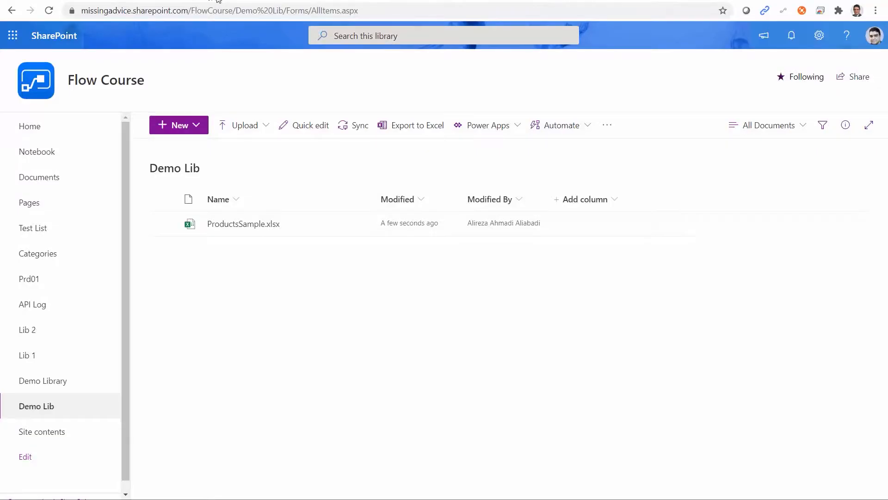
click(243, 225)
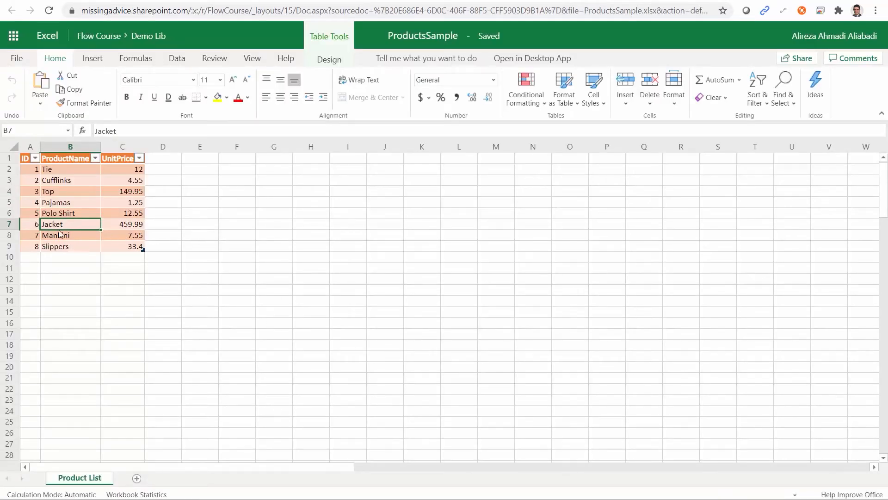
click(56, 217)
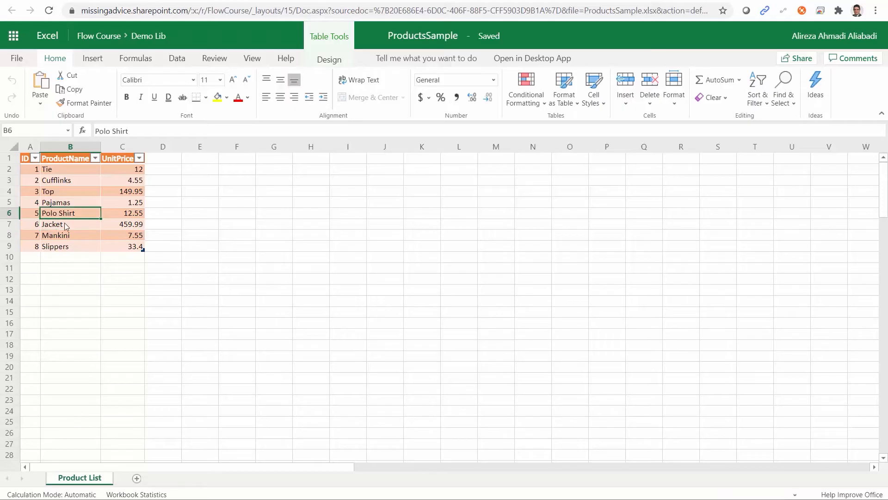
click(35, 214)
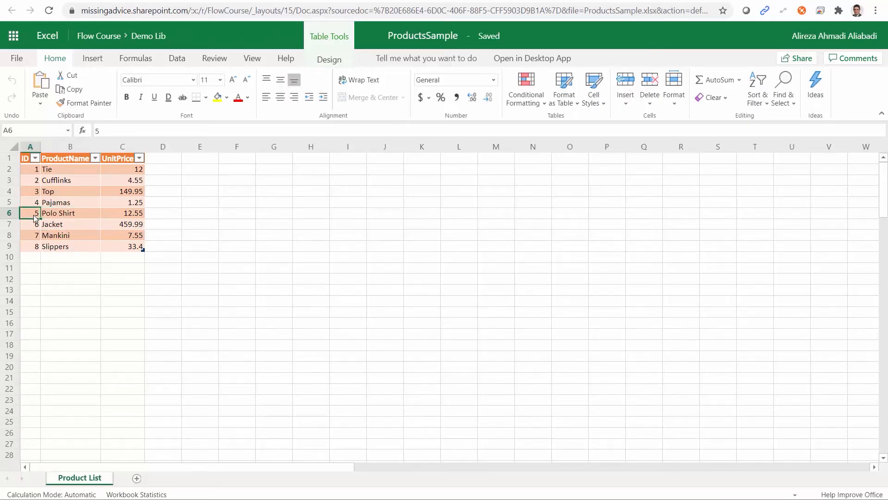
click(189, 0)
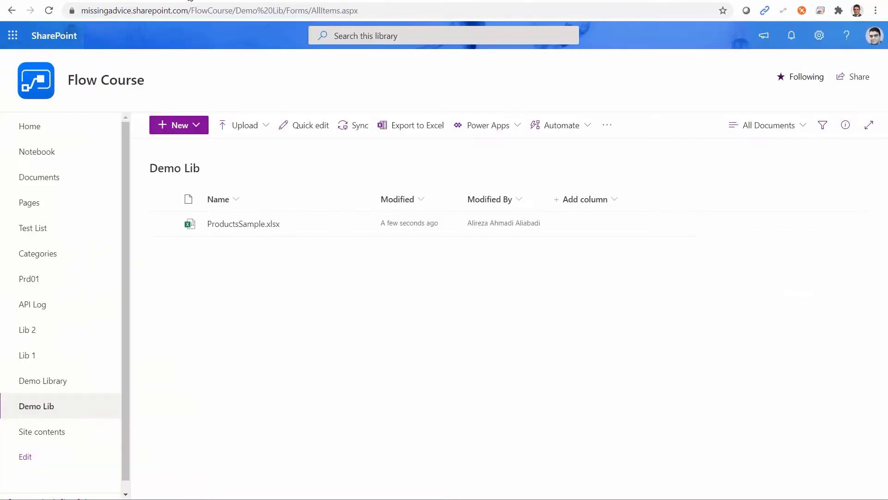
Return to the Power Automate flow and add the Excel Online (Business) "Update a row" action after the trigger
click(85, 1)
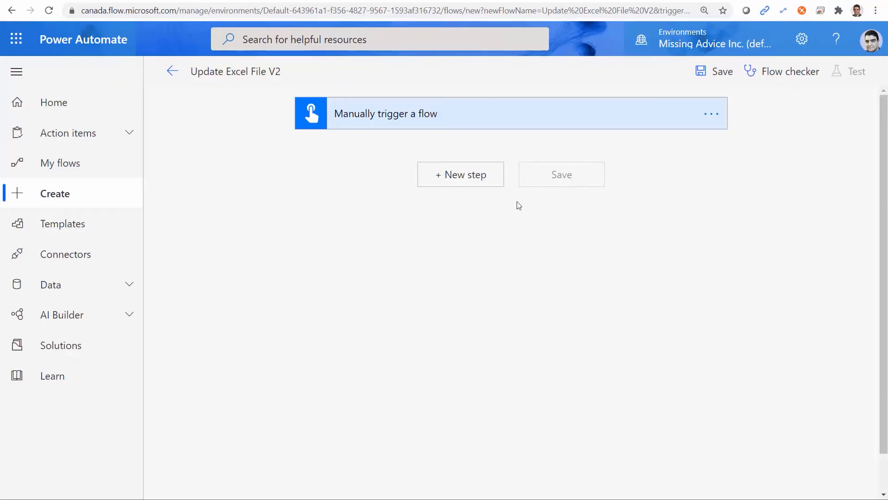
click(471, 185)
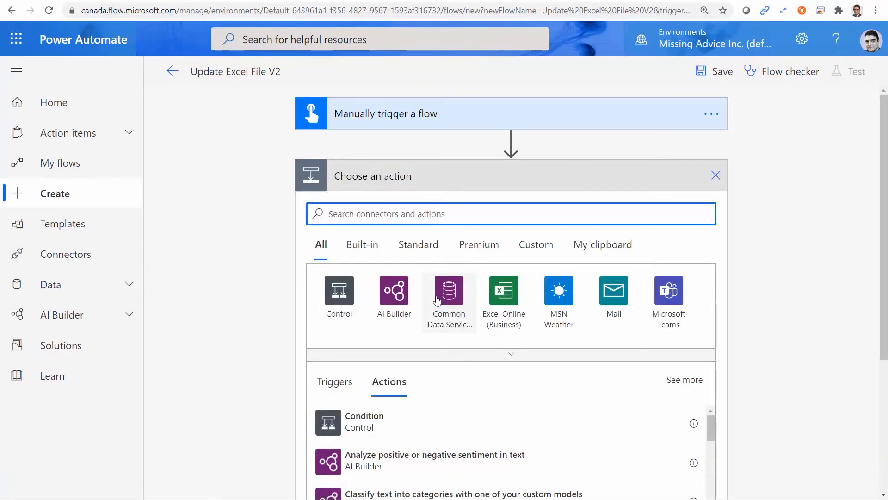
text(Exce)
click(338, 295)
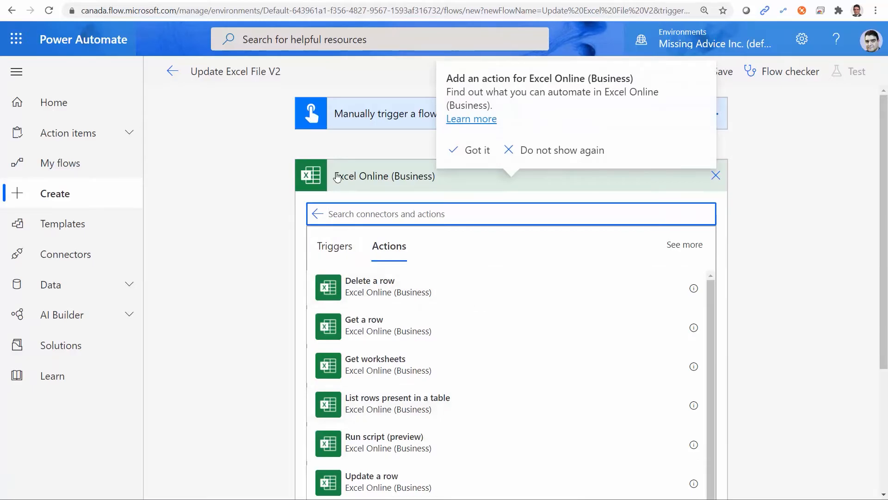
click(343, 482)
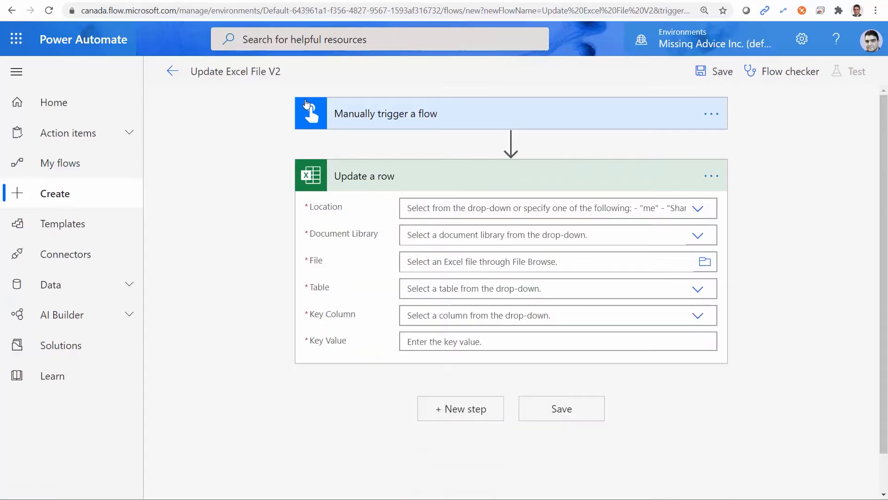
click(191, 1)
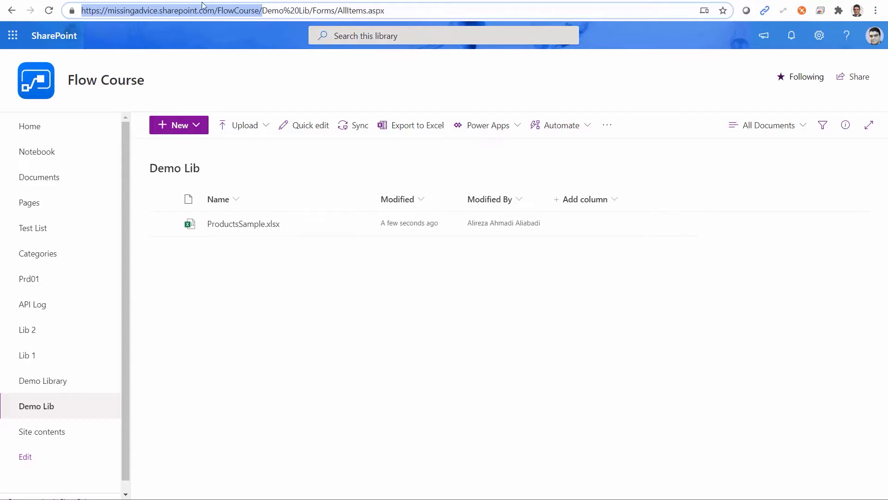
click(68, 1)
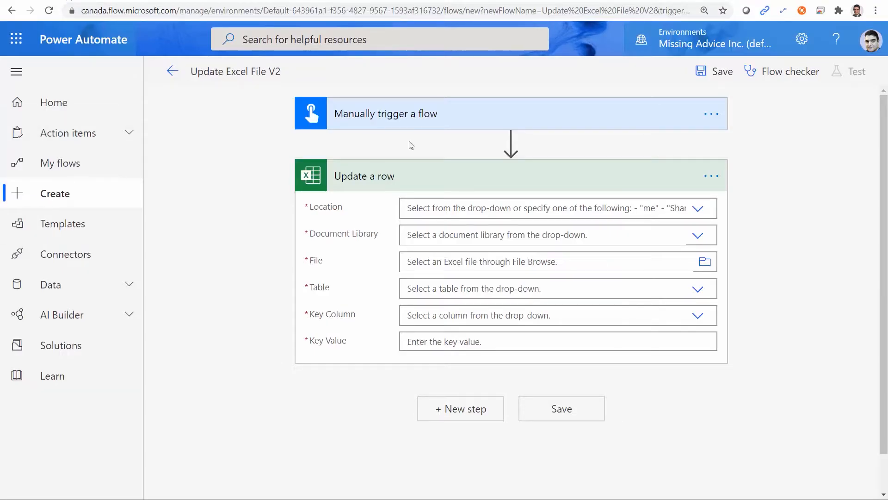
click(698, 215)
scroll(593, 365, down, 8)
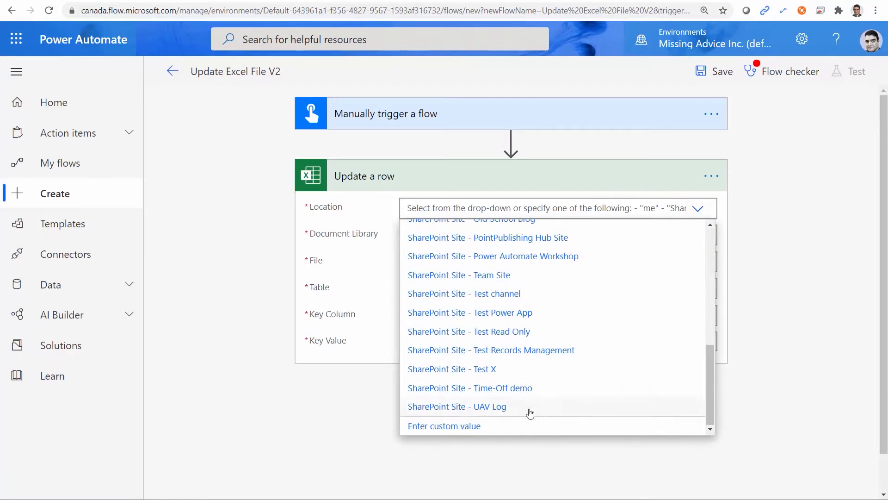
click(451, 427)
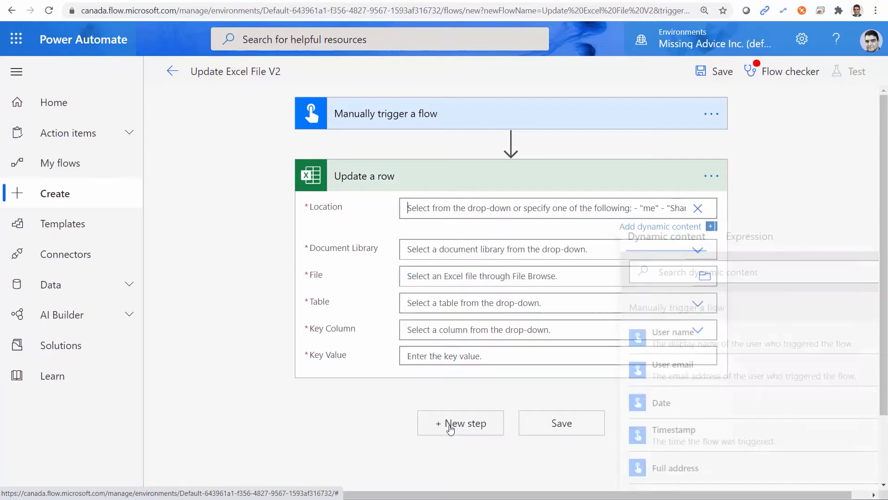
click(444, 210)
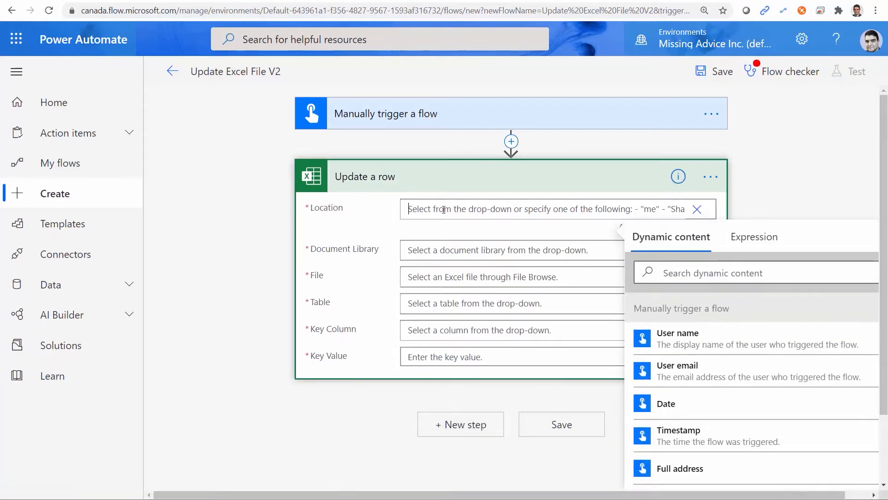
text(https://missingadvice.sharepoint.com/FlowCourse/)
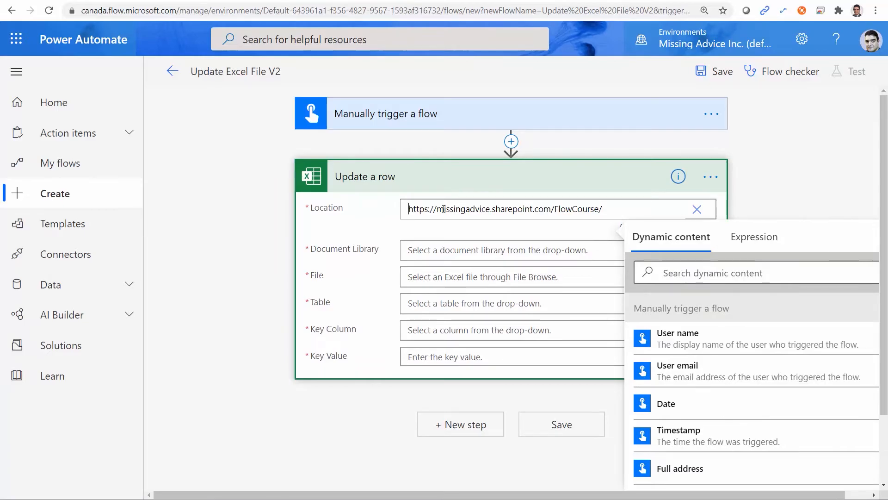
click(510, 240)
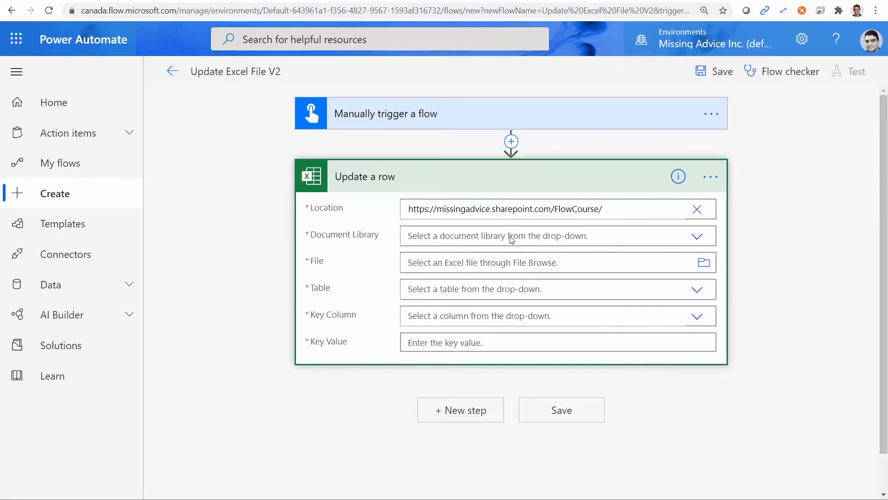
Point the "Update a row" action to Demo Lib, /ProductsSample.xlsx and the ProductSamples table, with ID as the key column
click(697, 237)
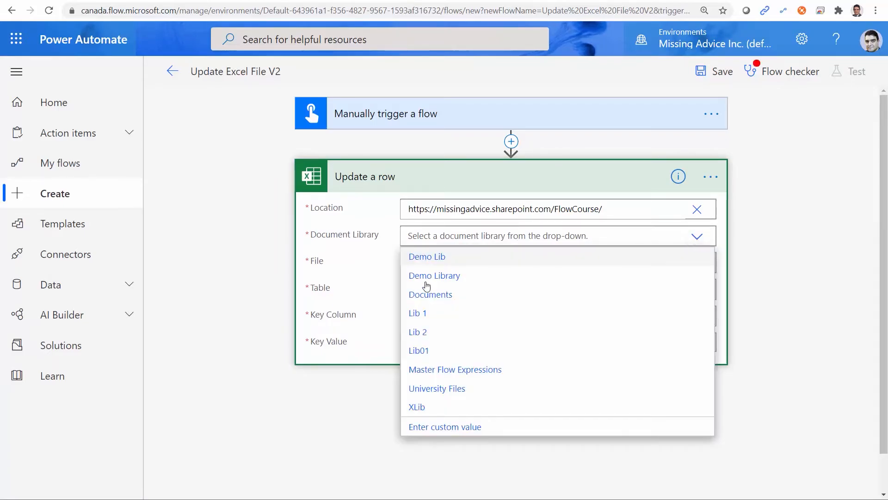
click(436, 257)
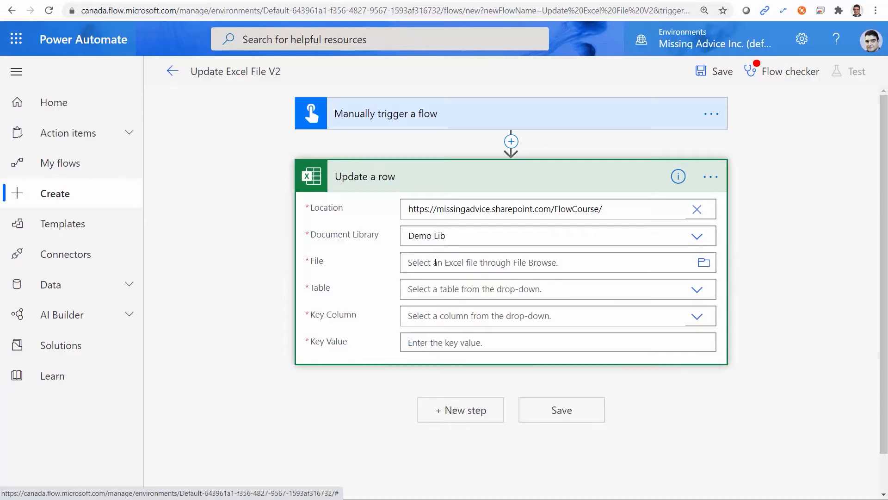
click(703, 264)
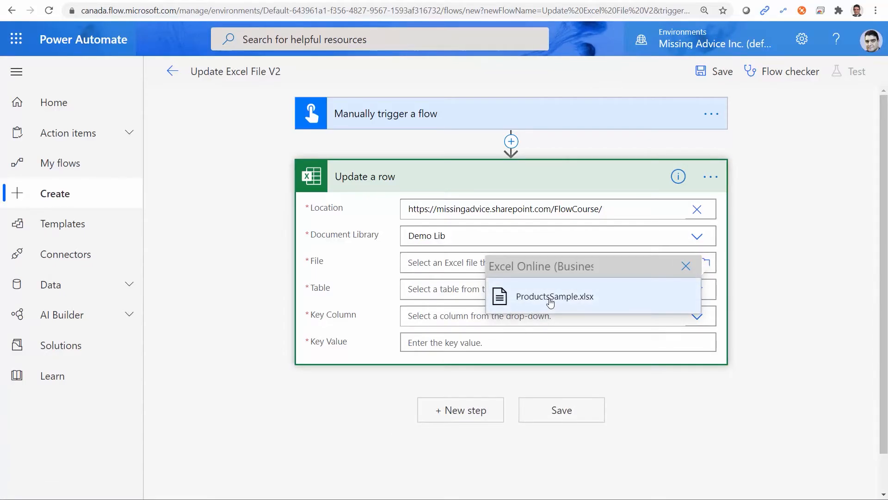
click(550, 299)
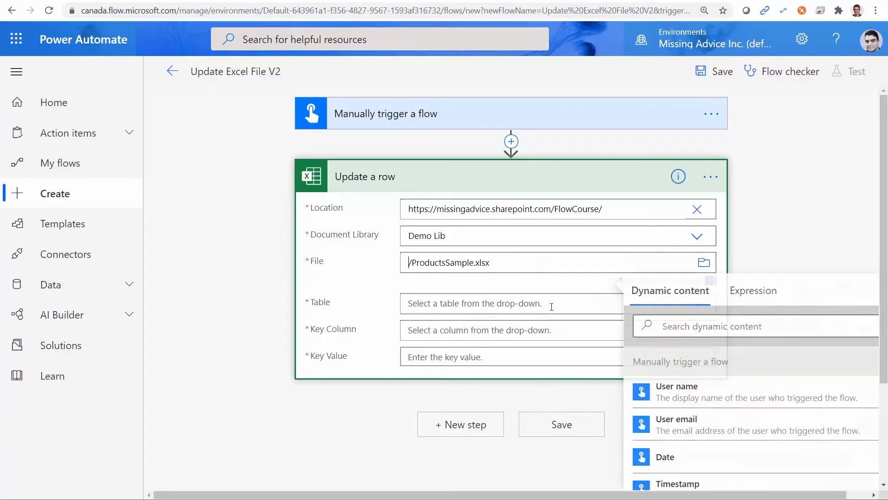
click(501, 303)
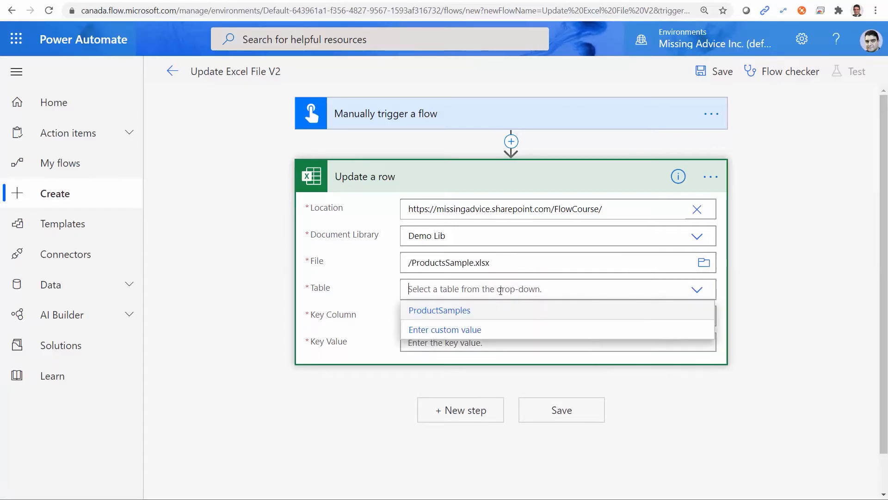
click(440, 311)
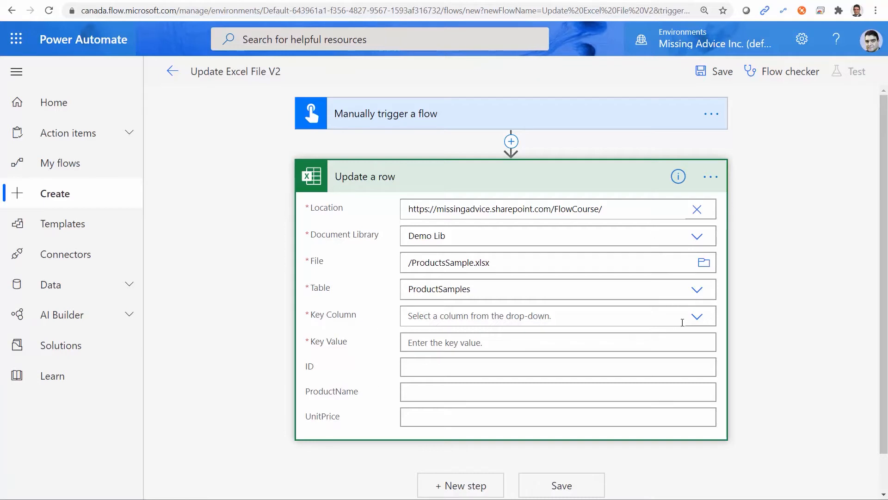
click(696, 316)
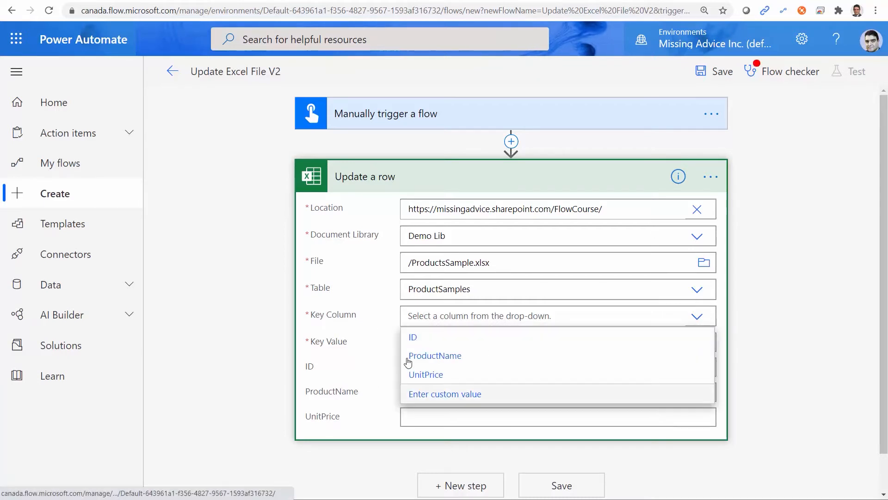
click(412, 338)
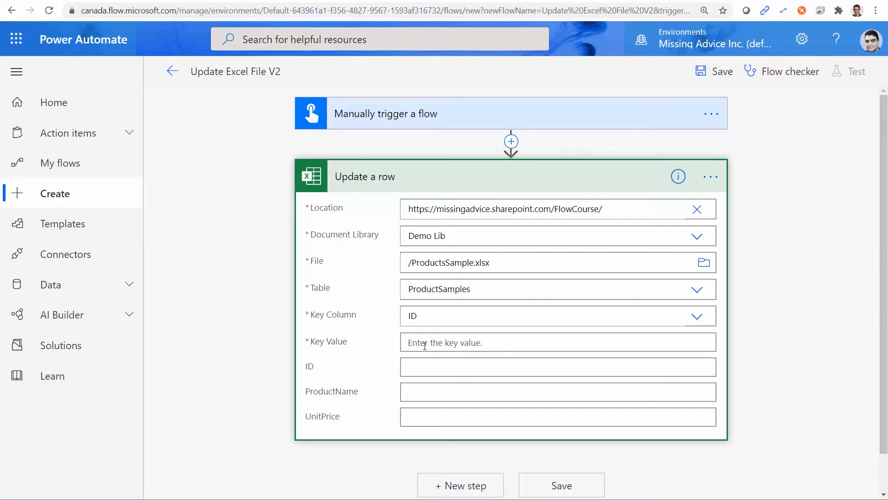
Open ProductsSample.xlsx from Demo Lib in SharePoint and check the ID of the Polo Shirt row
click(227, 1)
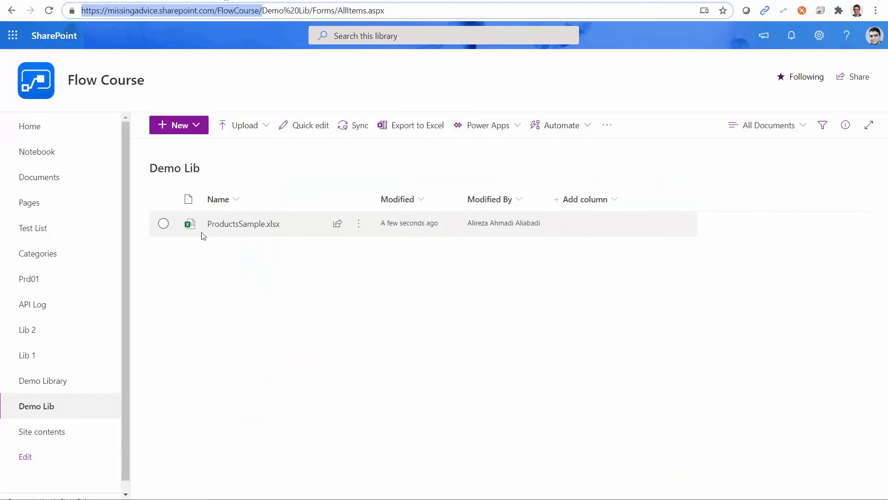
click(229, 225)
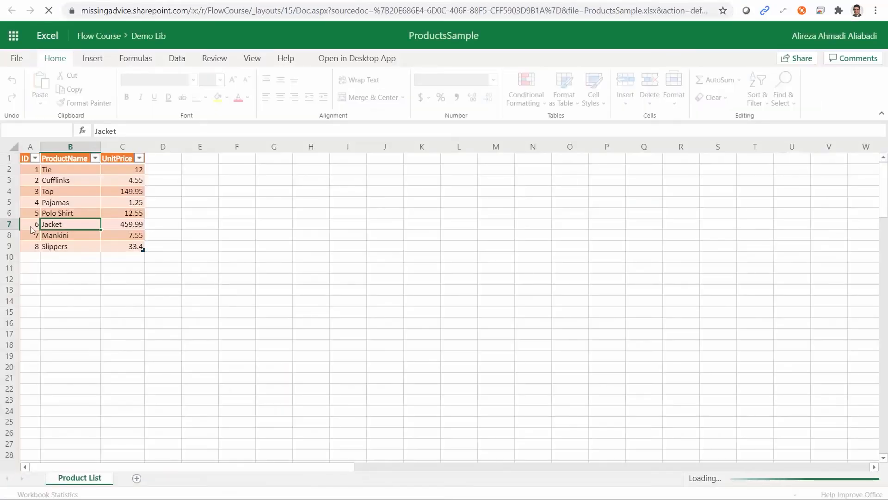
click(26, 216)
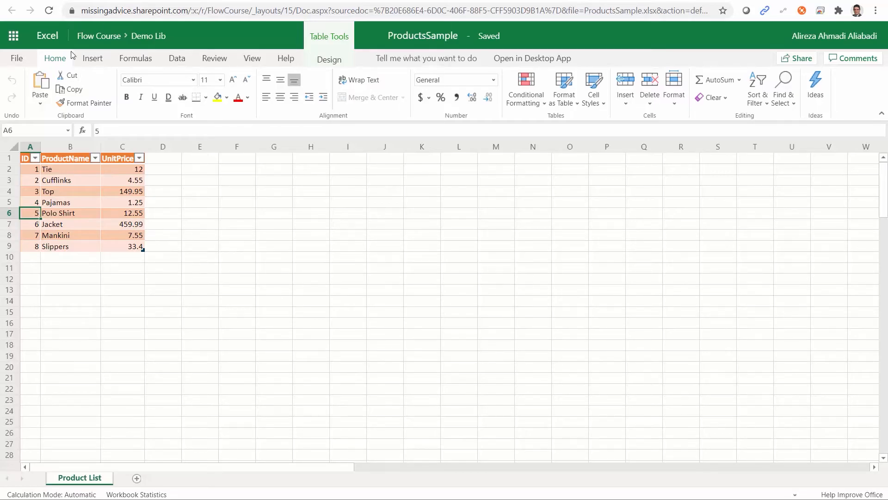
Return to the Power Automate flow and set the action's Key Value to 5 and UnitPrice to 50
click(192, 1)
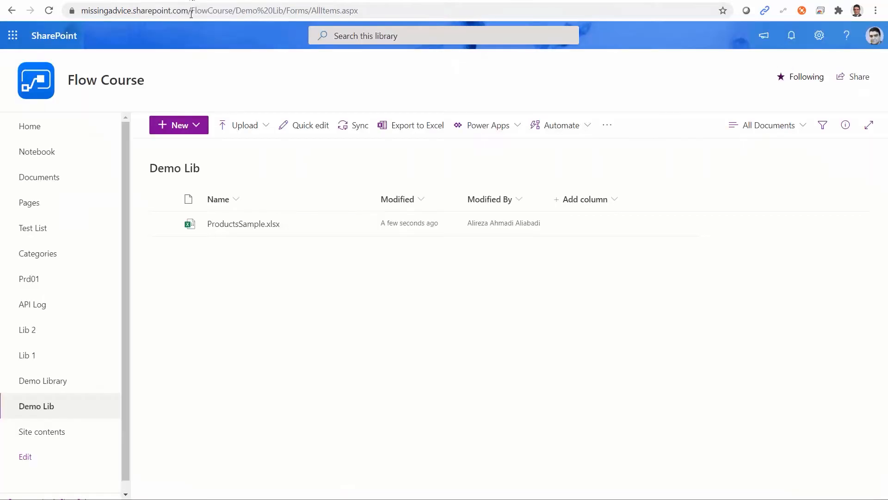
click(100, 1)
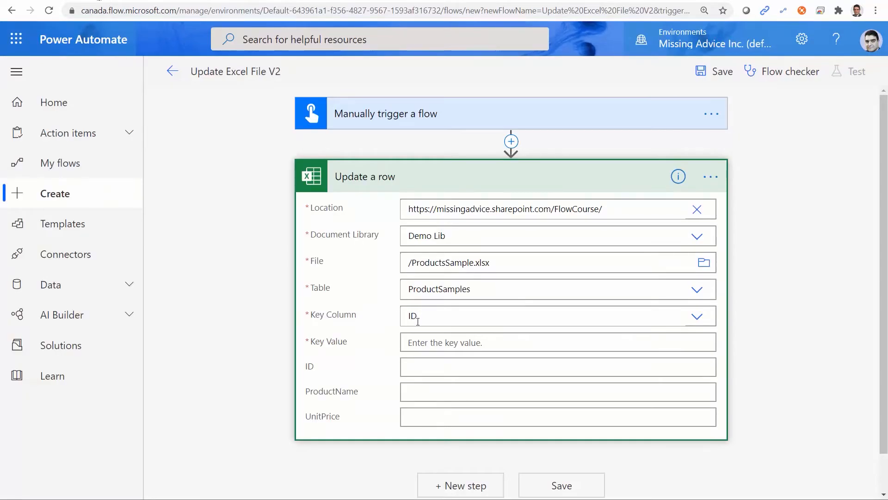
click(411, 343)
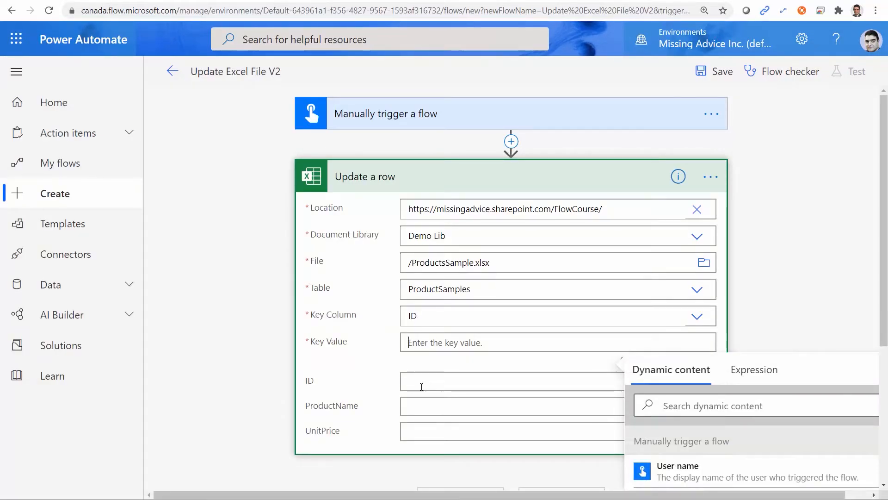
text(5)
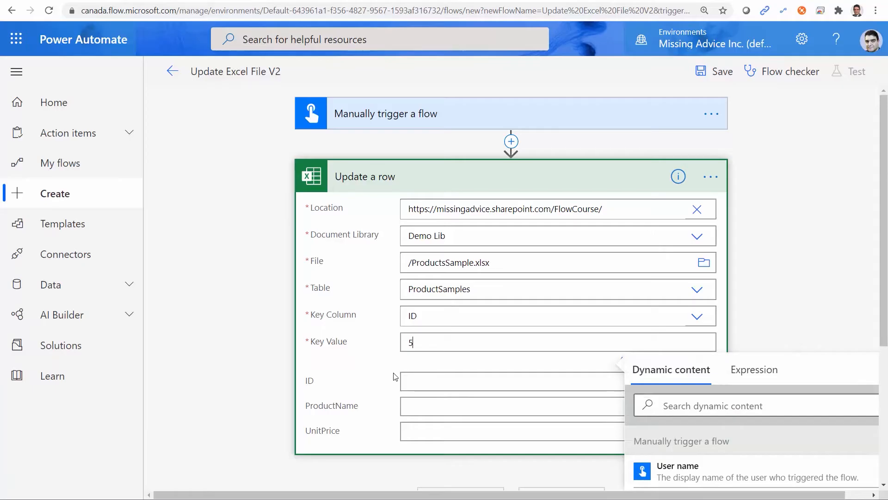
click(431, 431)
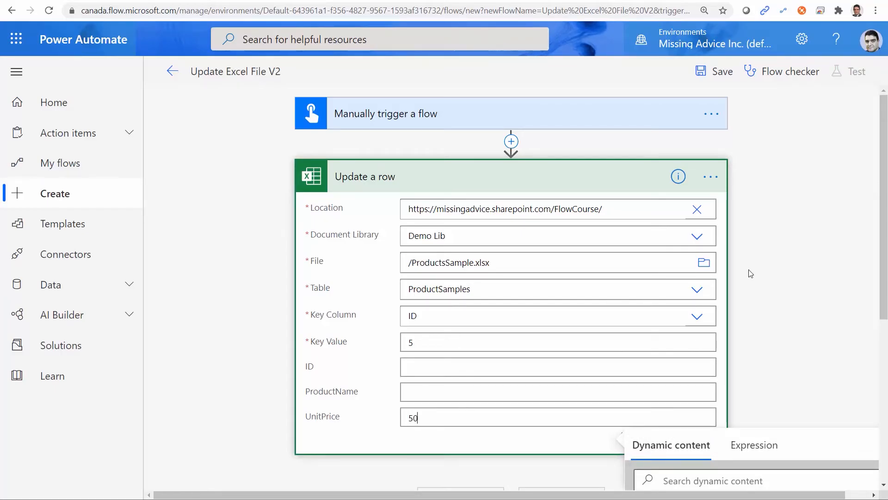
Save the flow and run a test of it by performing the trigger action manually
click(712, 74)
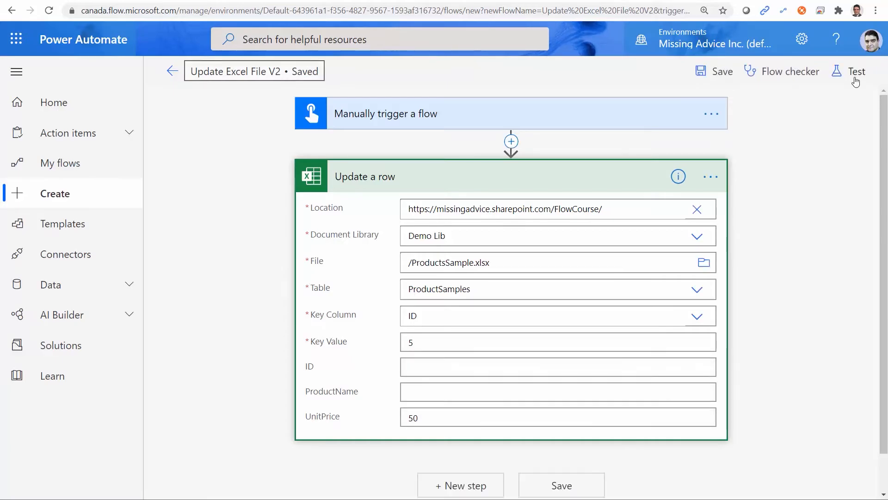
click(856, 71)
click(662, 105)
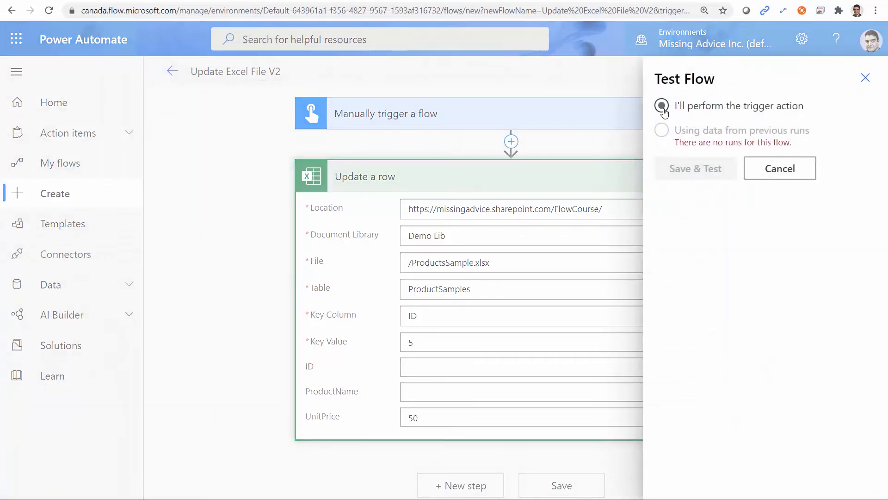
click(684, 168)
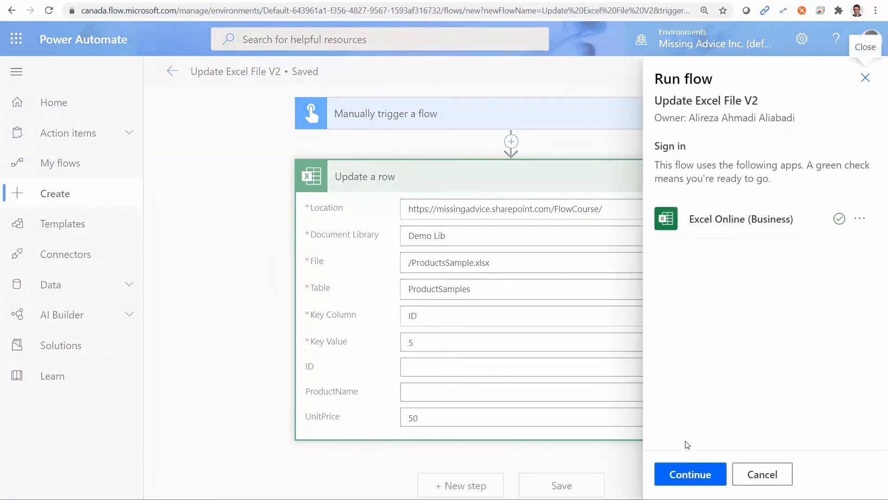
click(677, 480)
click(677, 480)
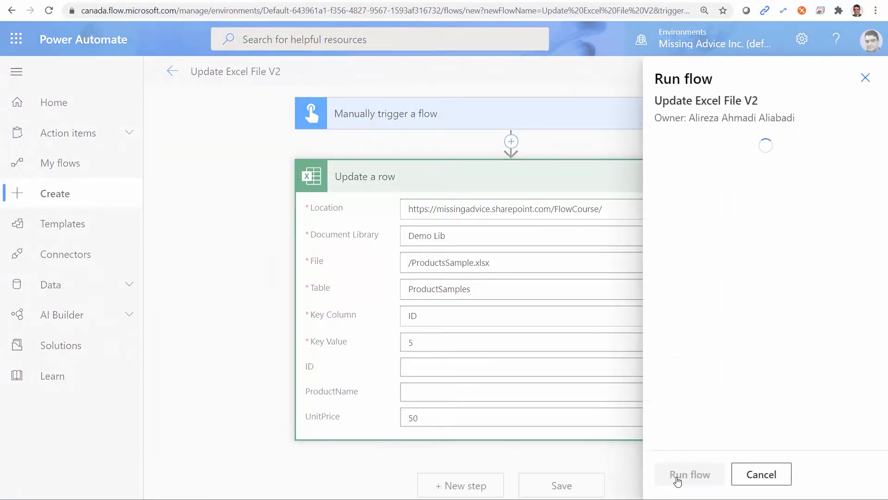
click(678, 476)
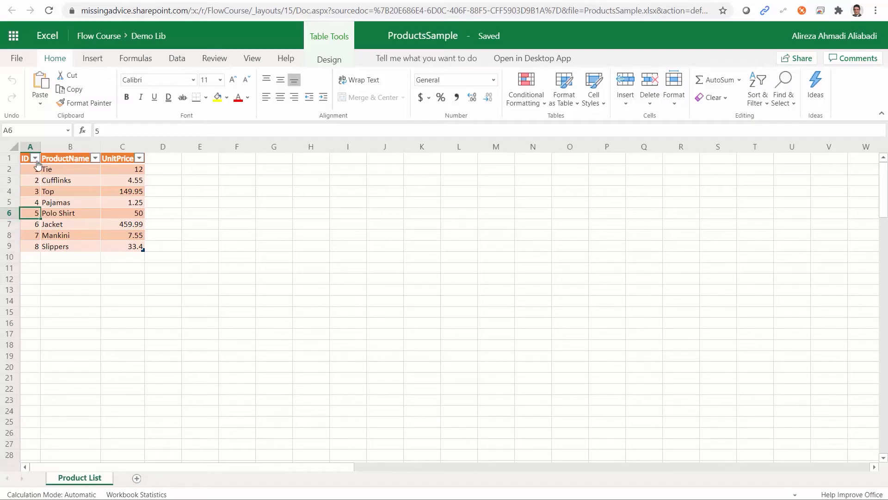
In the ProductsSample workbook, change the Jacket row's ID to 3, duplicating the ID of the Top row
click(36, 194)
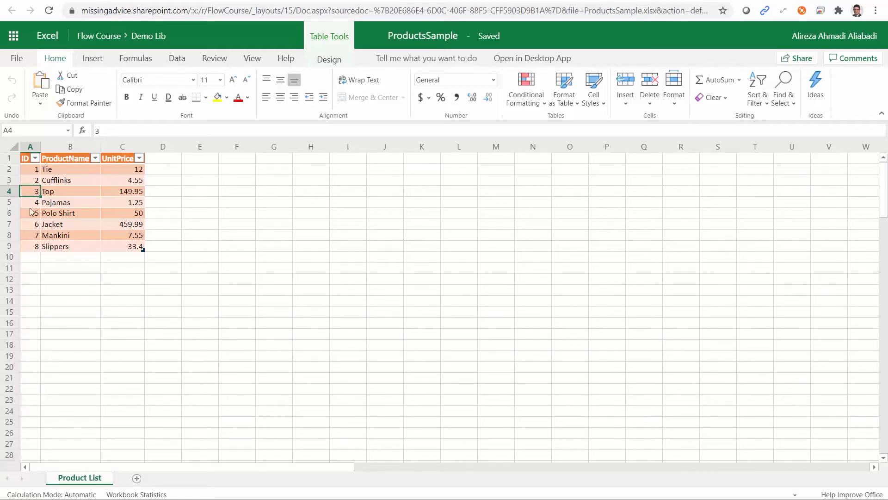
click(31, 226)
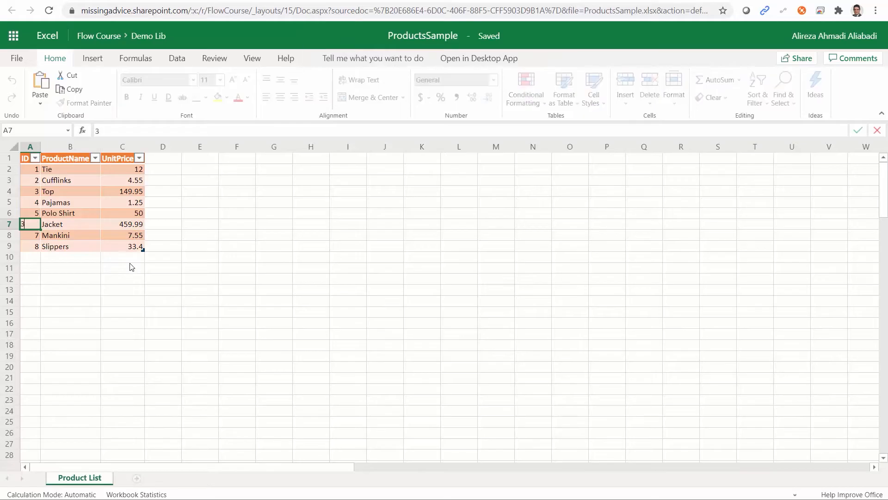
click(35, 237)
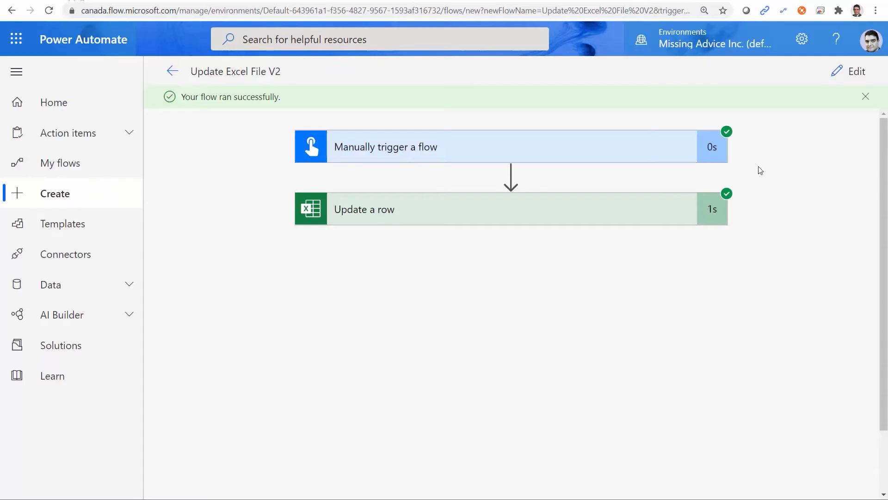
Return to the flow in Power Automate, reopen it for editing and set Key Value to 3 and UnitPrice to 577
click(861, 71)
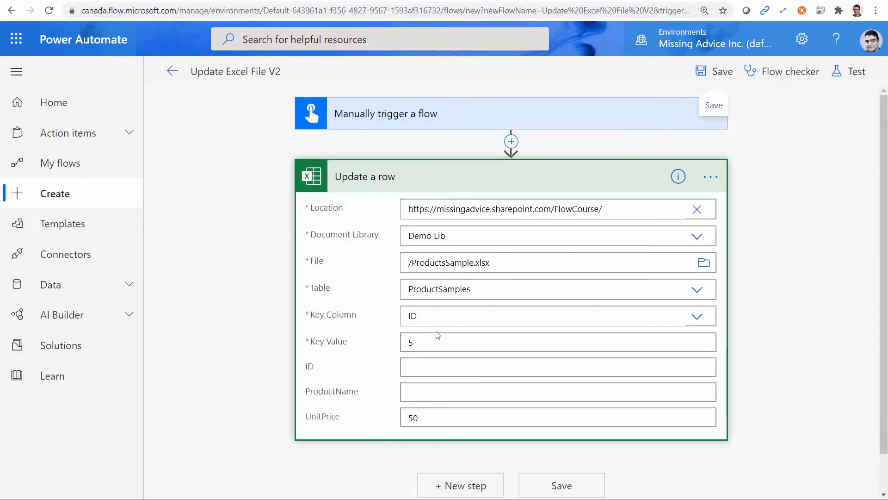
click(442, 347)
key(BackSpace)
text(3)
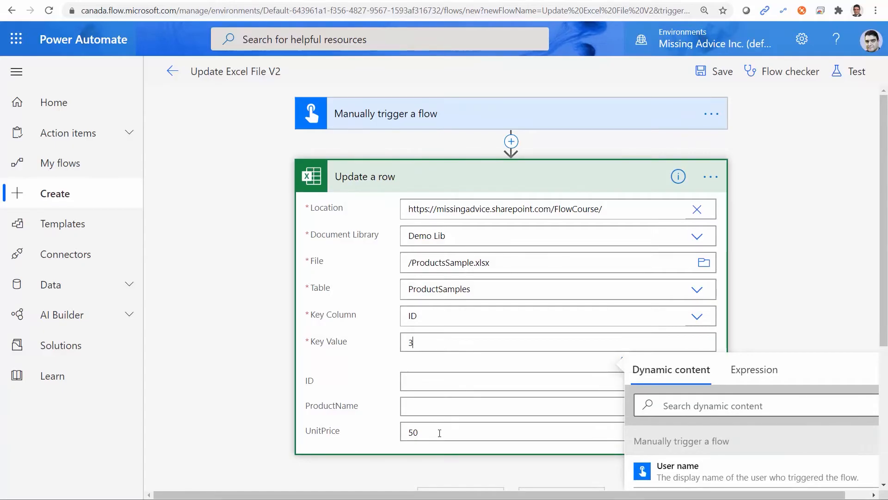
click(439, 432)
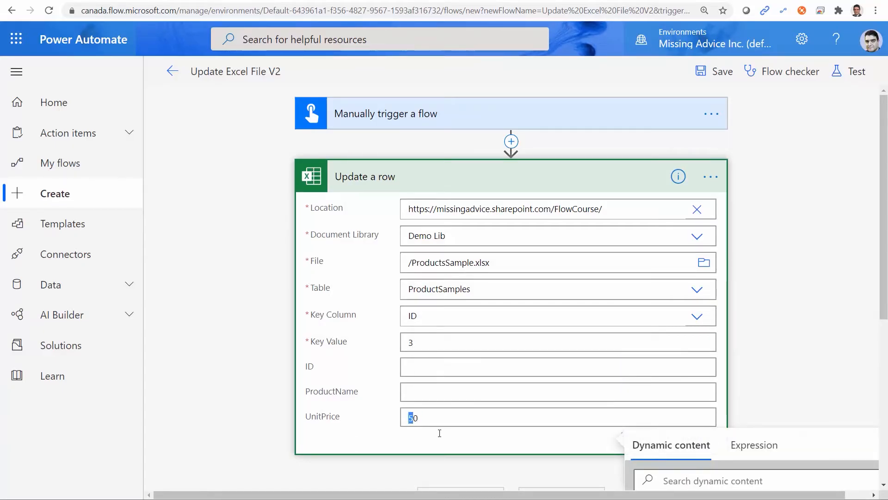
key(BackSpace)
text(77)
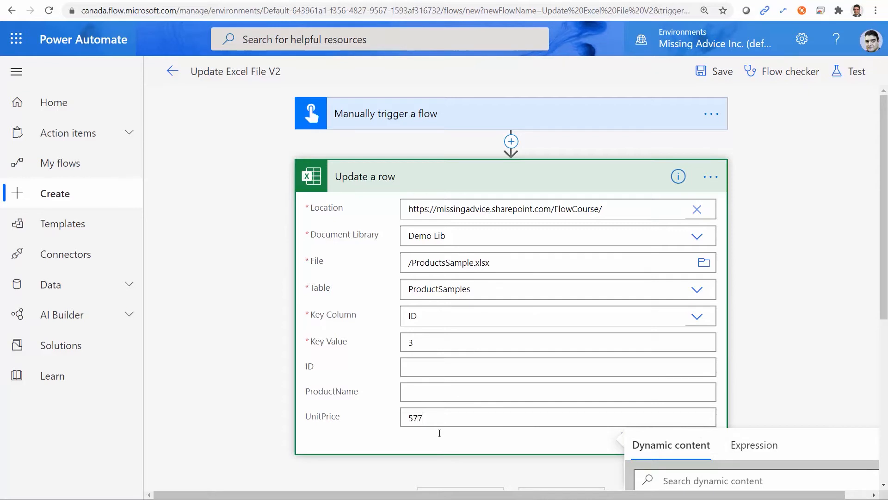
Save the edited flow and run another manual test with the duplicate key value
click(706, 72)
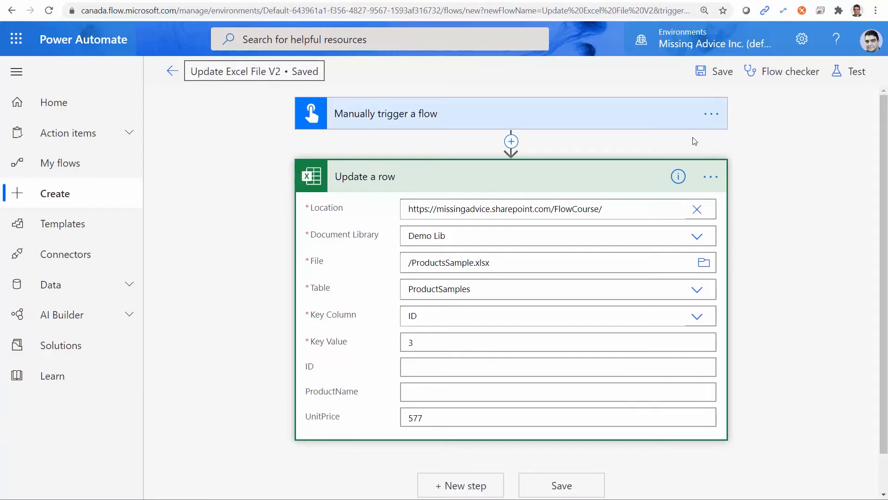
click(856, 71)
click(720, 164)
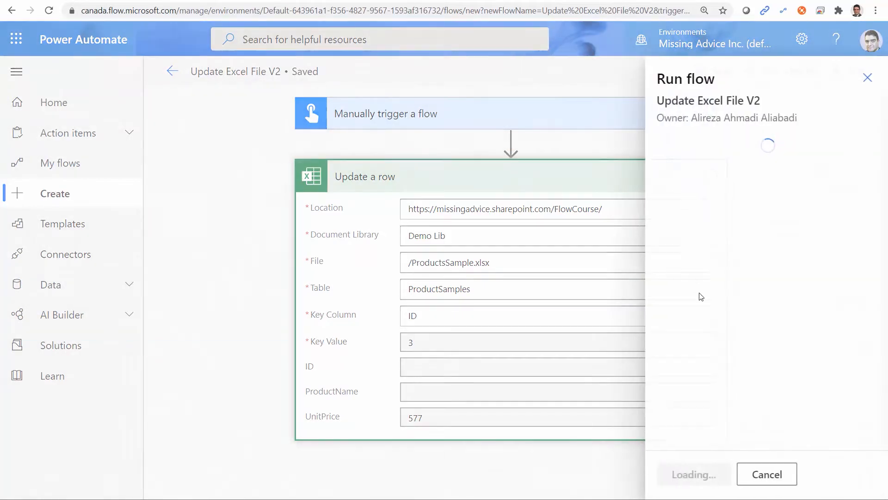
click(681, 479)
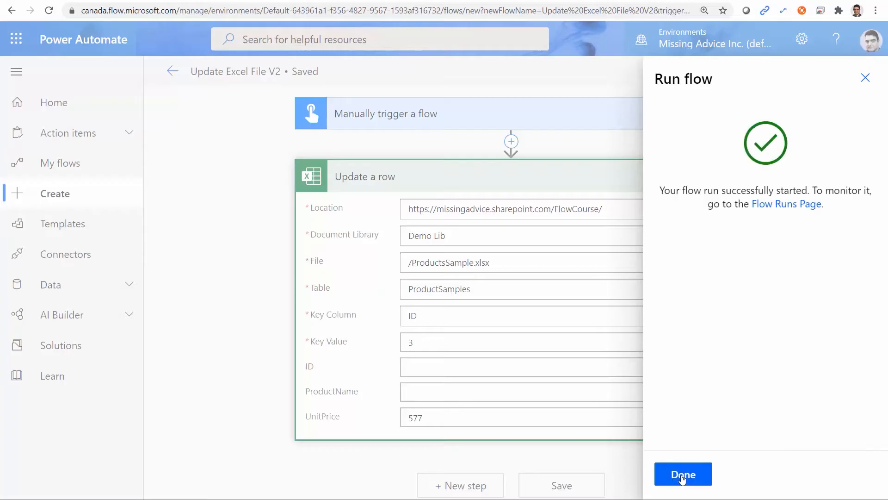
click(682, 476)
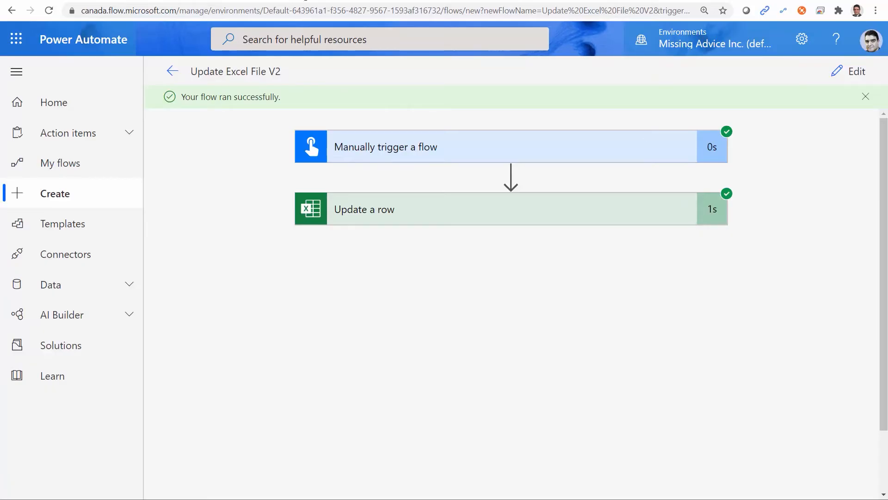
Switch to the ProductsSample workbook and check the ID and UnitPrice of the Top row against the Jacket row
click(319, 1)
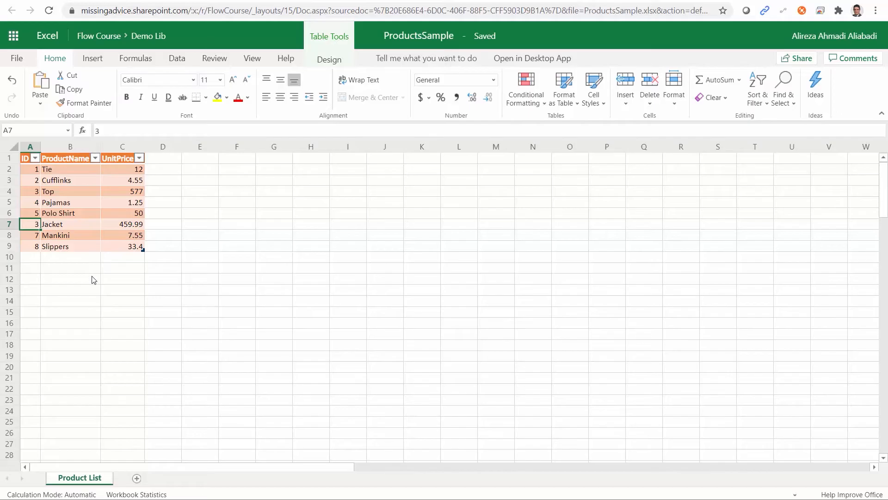
click(38, 192)
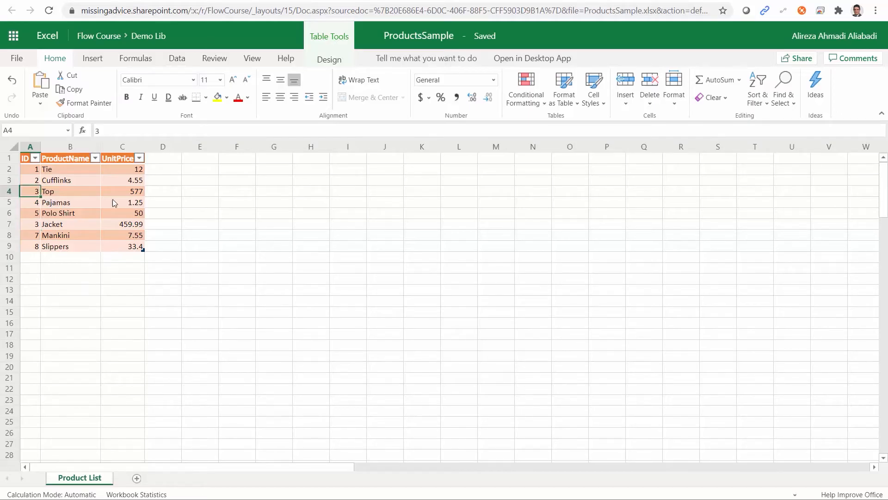
click(129, 195)
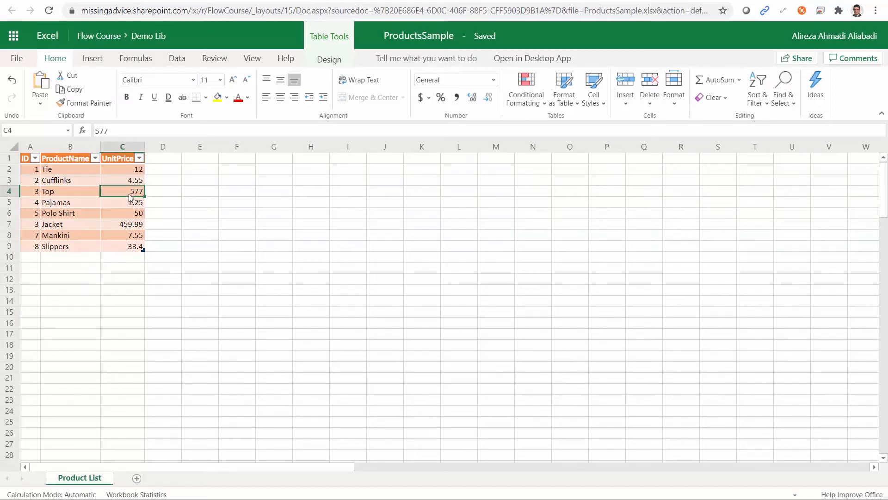
Reload the ProductsSample workbook and compare the Jacket row's ID and UnitPrice with the Top row's UnitPrice
click(40, 225)
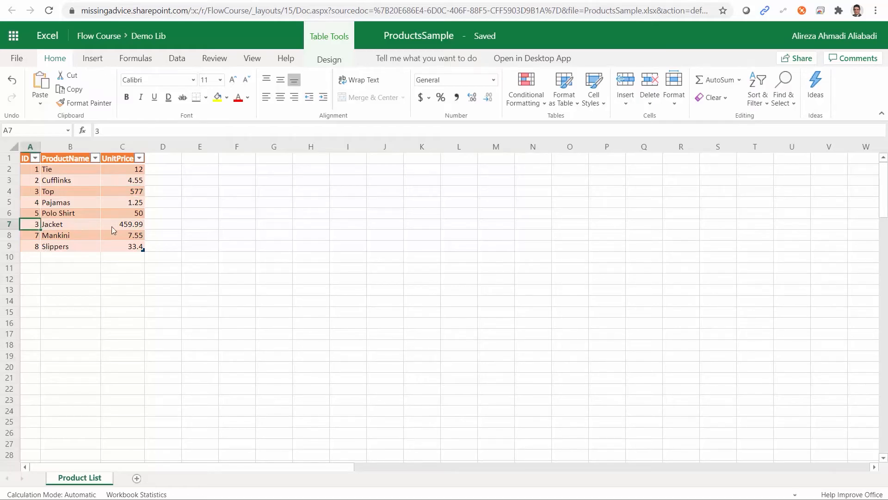
click(122, 225)
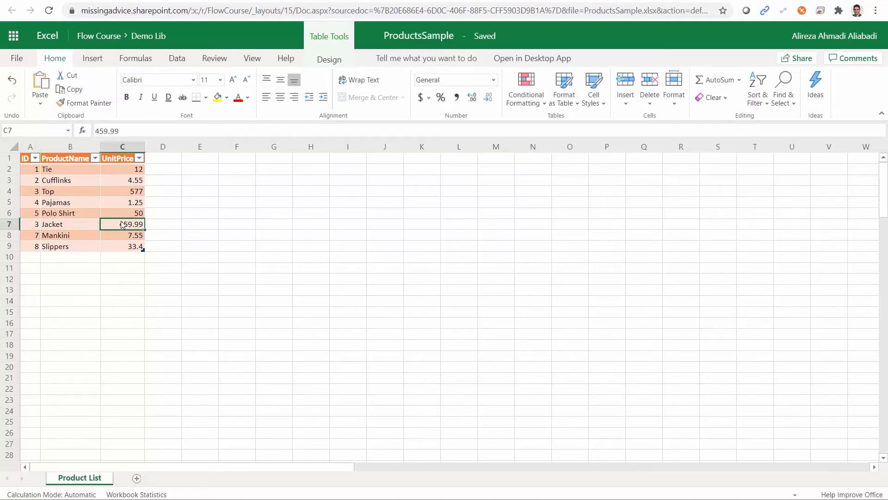
click(318, 12)
key(Return)
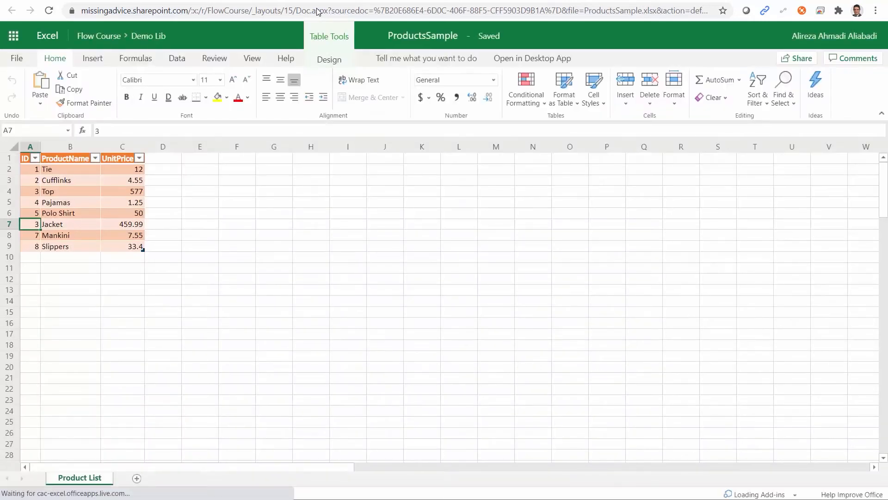
click(120, 190)
click(129, 227)
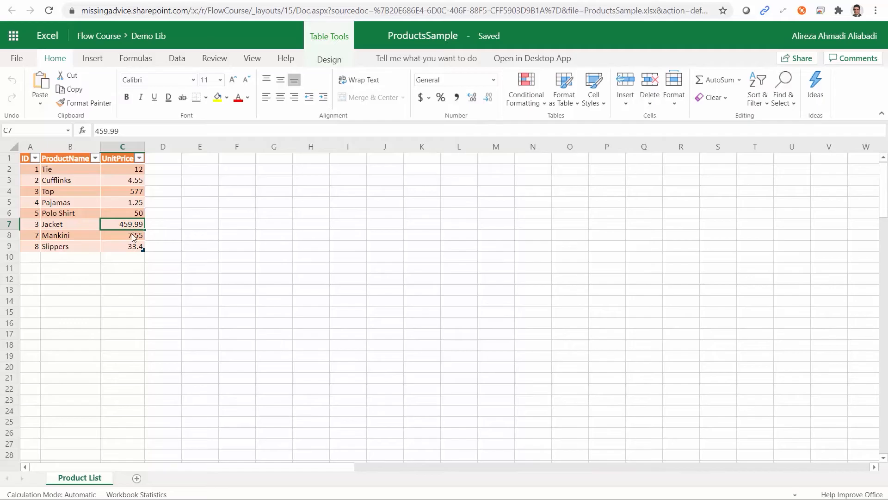
Set the Jacket row's ID to 6 so that every product in the table has a unique ID
click(31, 170)
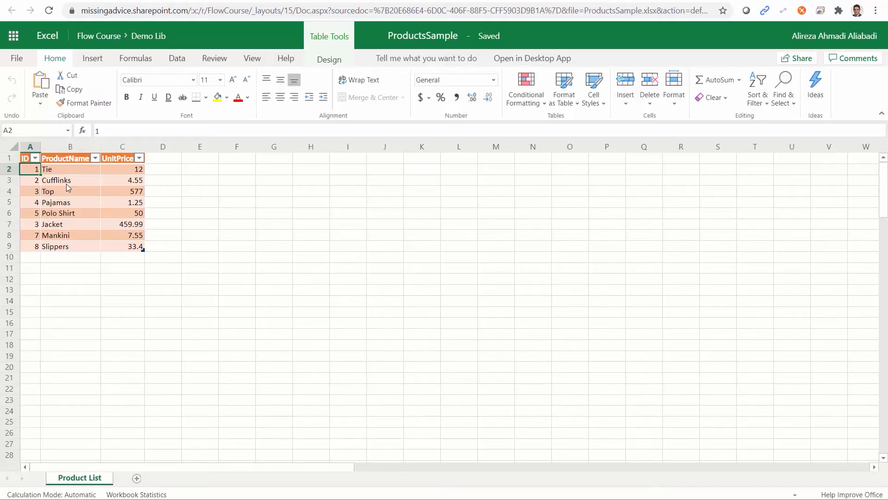
click(30, 226)
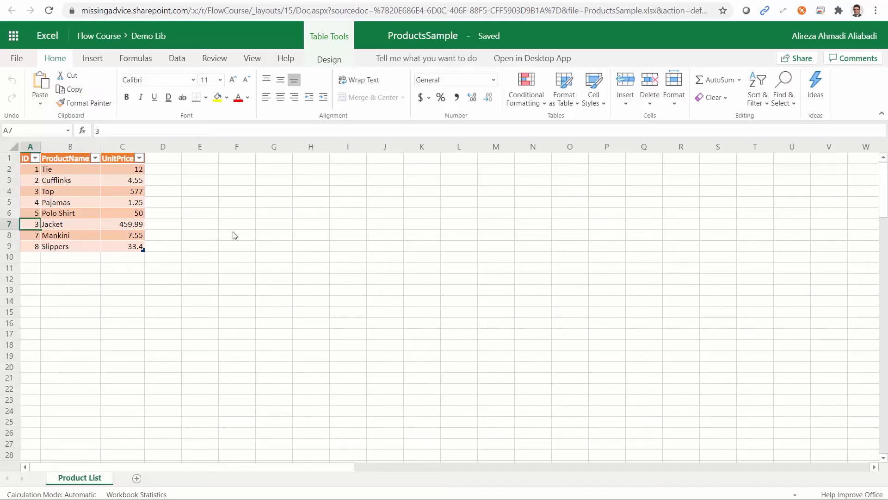
text(6)
key(Return)
key(Up)
key(Up)
key(Up)
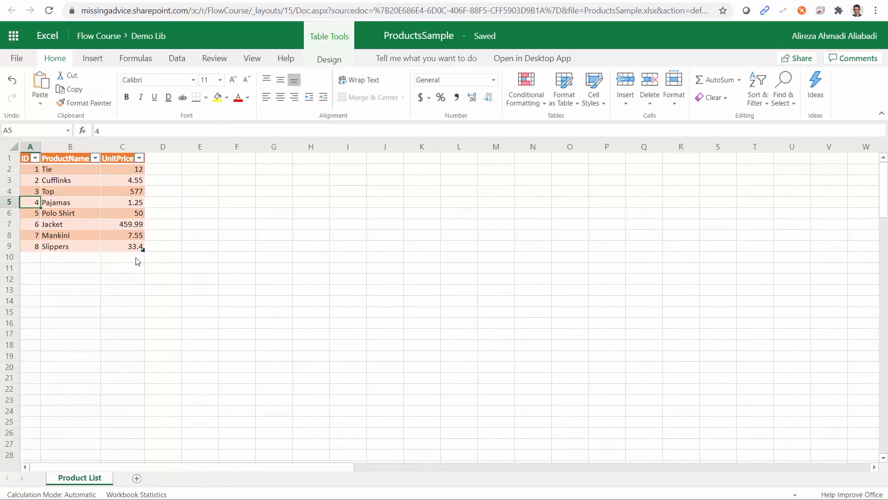
Return to the flow in Power Automate, reopen it for editing and insert Excel's List rows present in a table action before Update a row
click(65, 0)
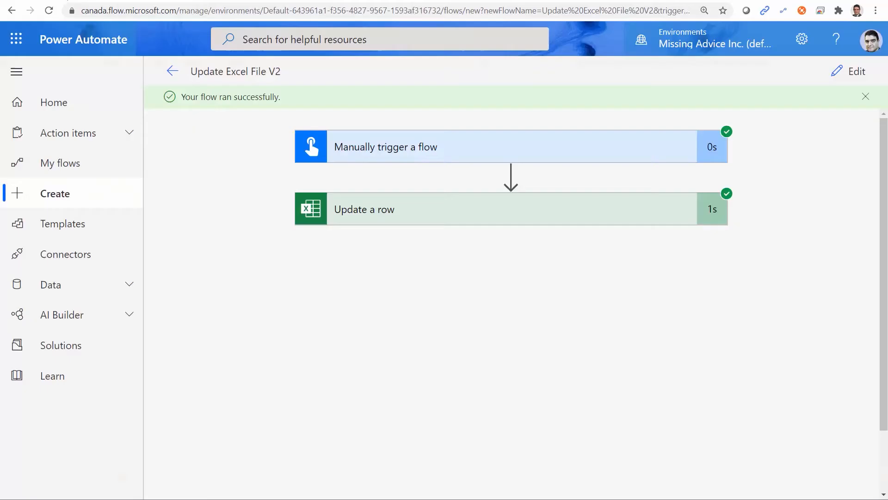
click(859, 70)
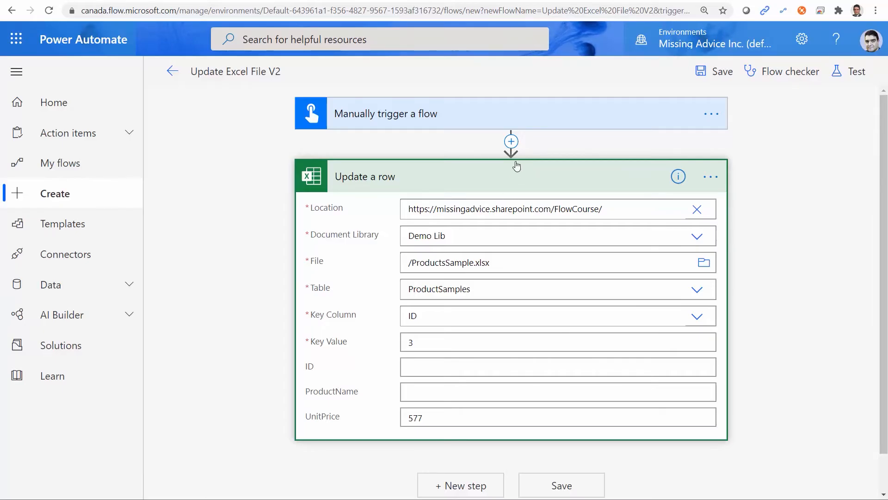
click(486, 175)
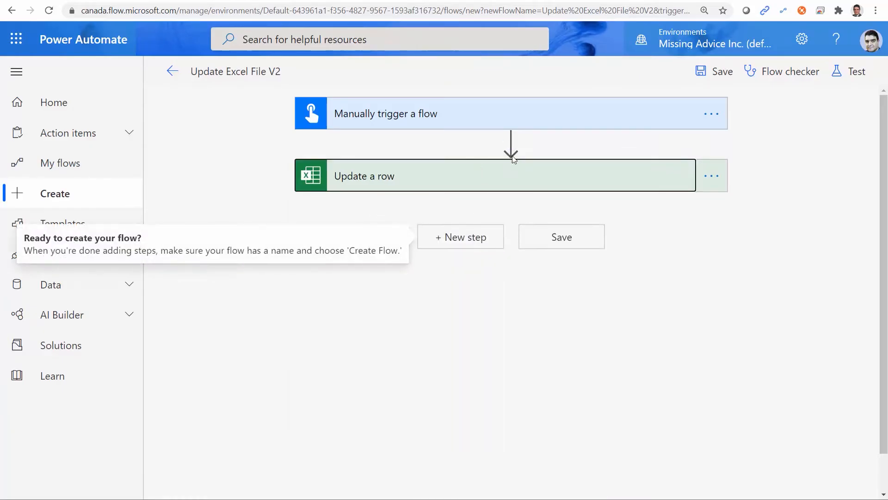
click(511, 141)
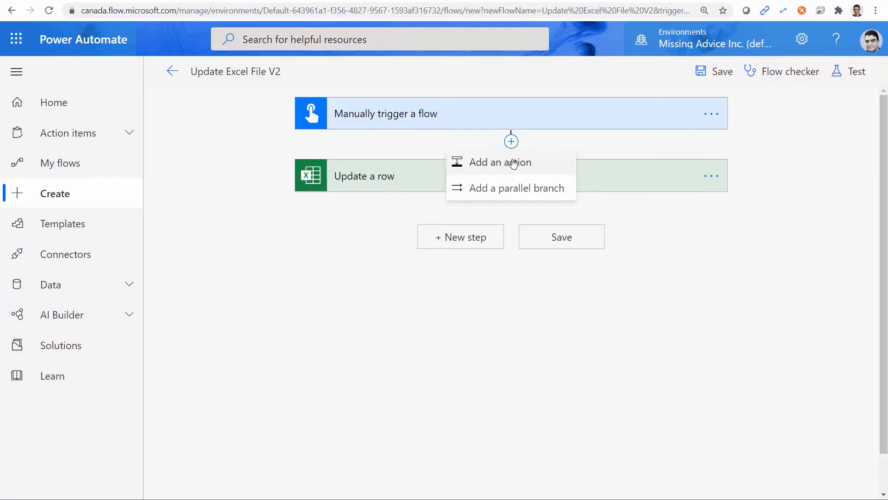
click(514, 163)
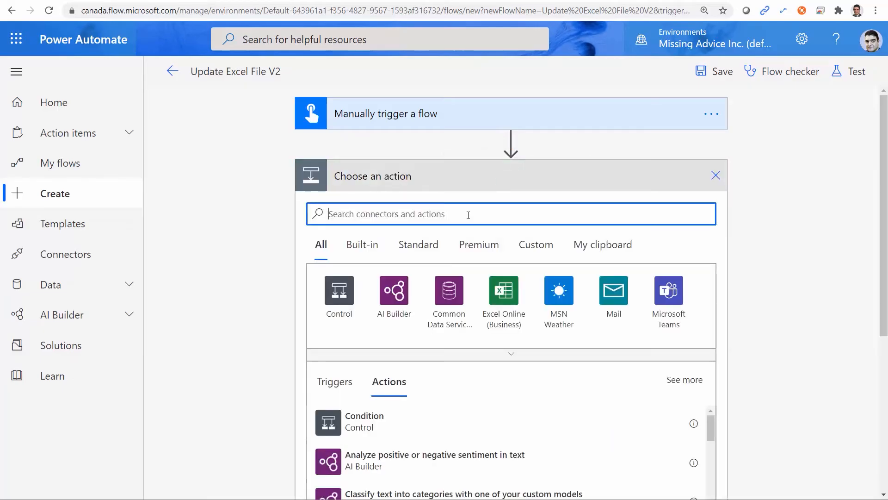
text(Excel)
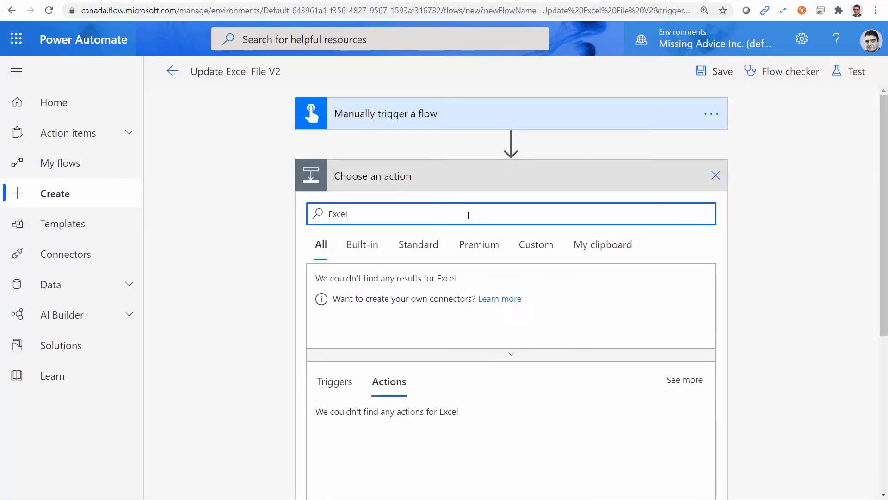
click(339, 292)
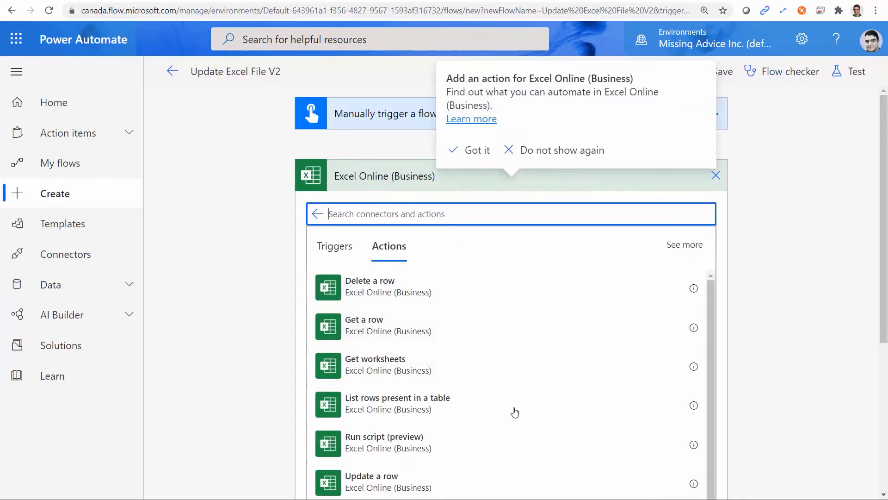
click(414, 411)
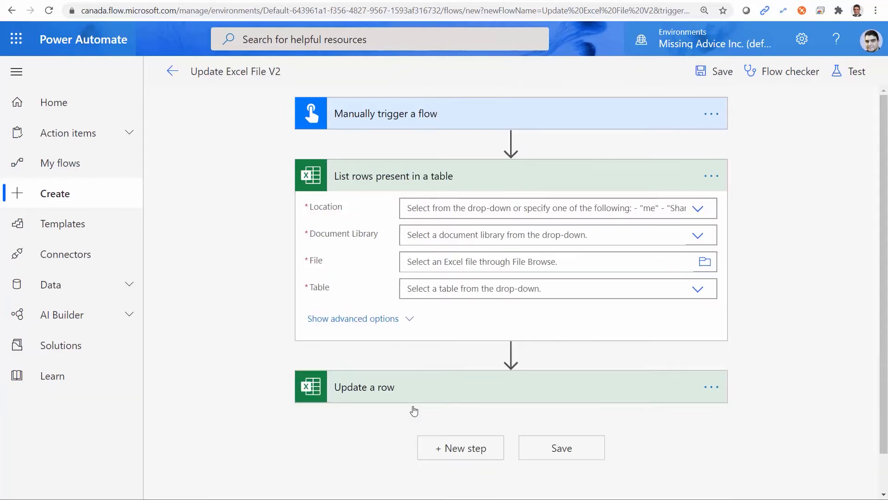
Point the List rows action to SharePoint Site - Flow Course, library Demo Lib, file ProductsSample.xlsx and table ProductSamples
click(694, 213)
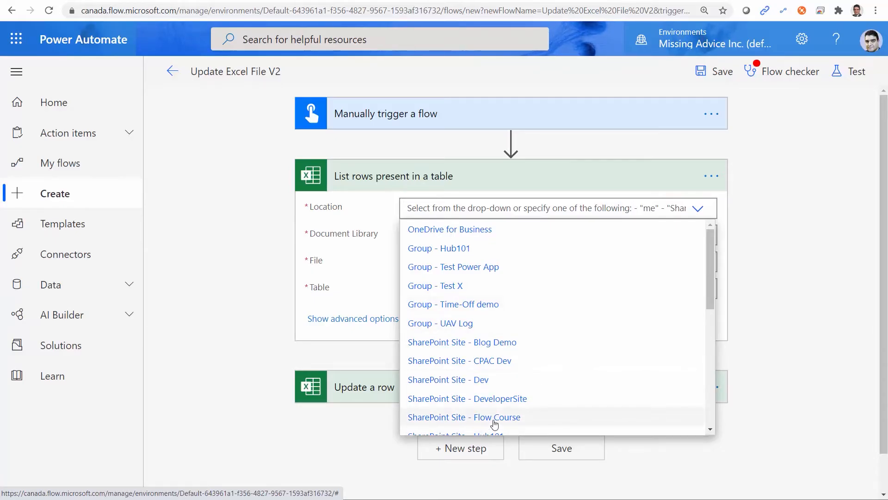
click(580, 418)
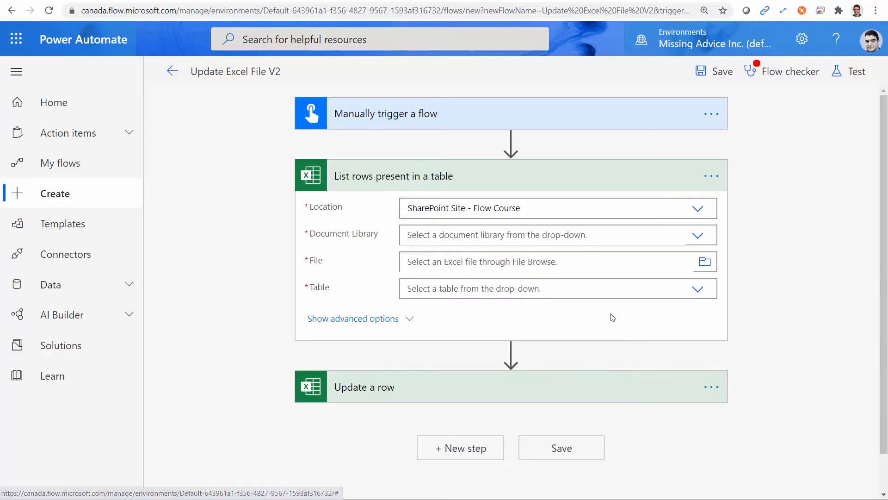
click(701, 235)
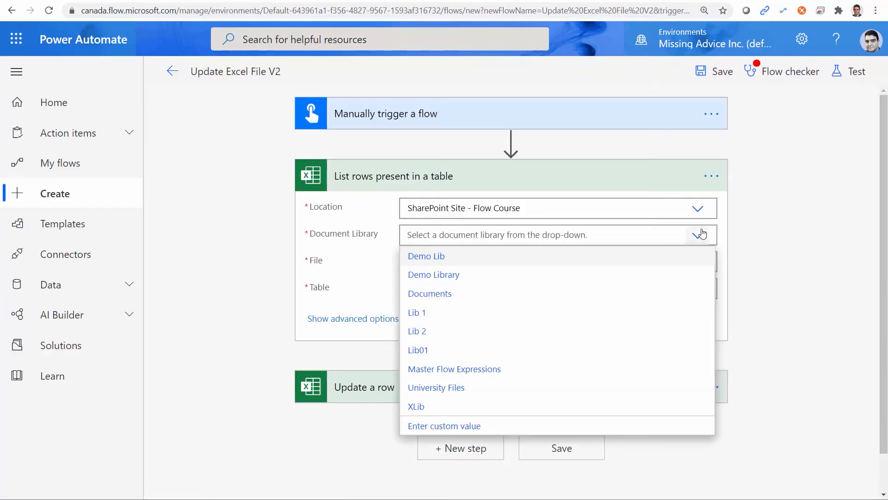
click(433, 258)
click(705, 262)
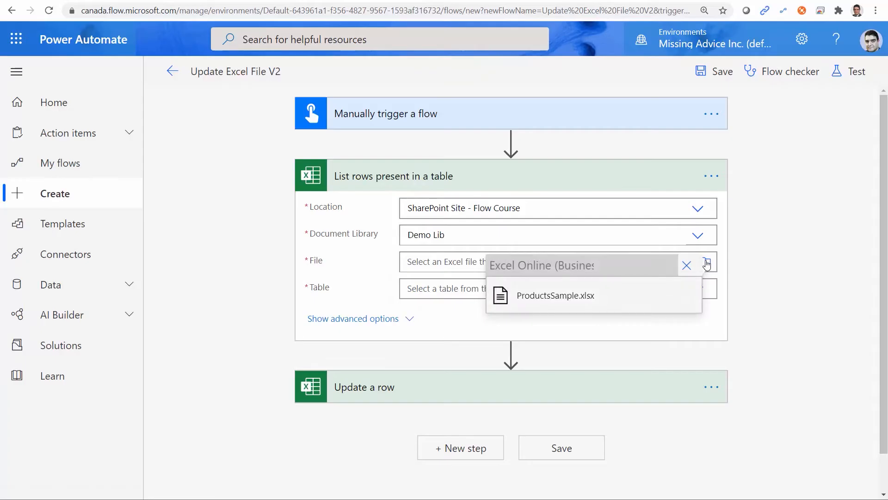
click(554, 298)
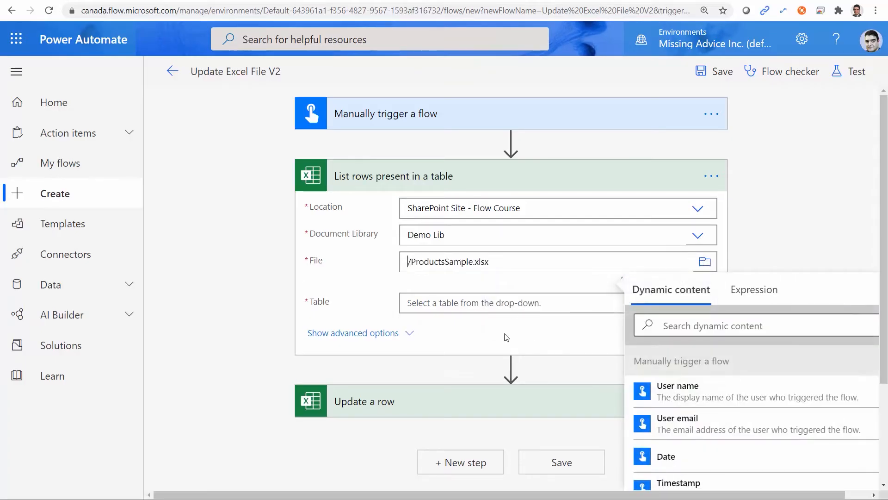
click(555, 301)
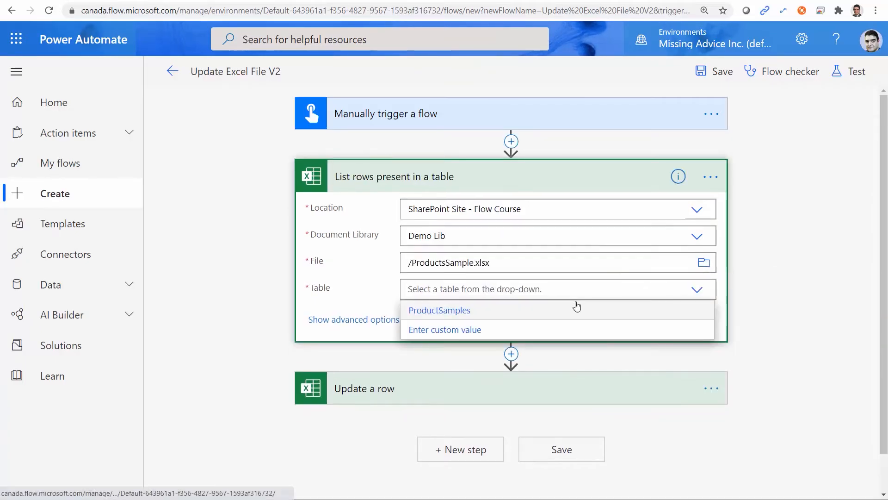
click(419, 315)
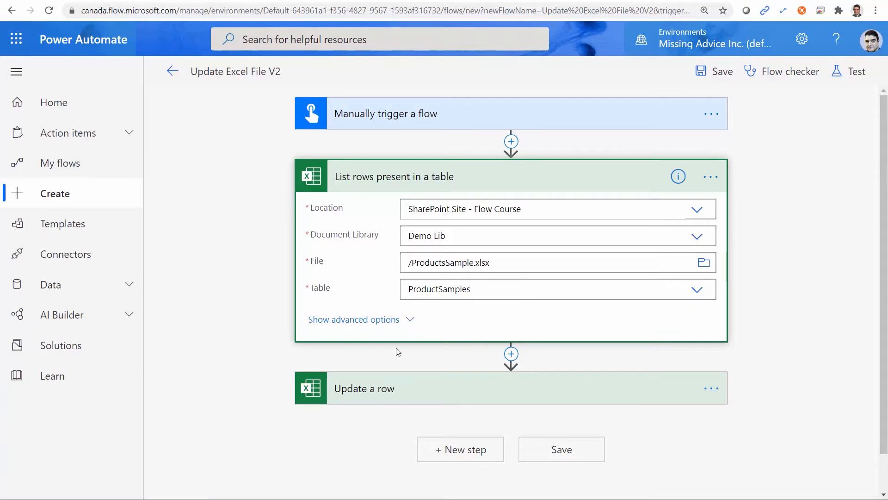
Show the List rows action's advanced options and set its Filter Query to UnitPrice gt 100
click(393, 324)
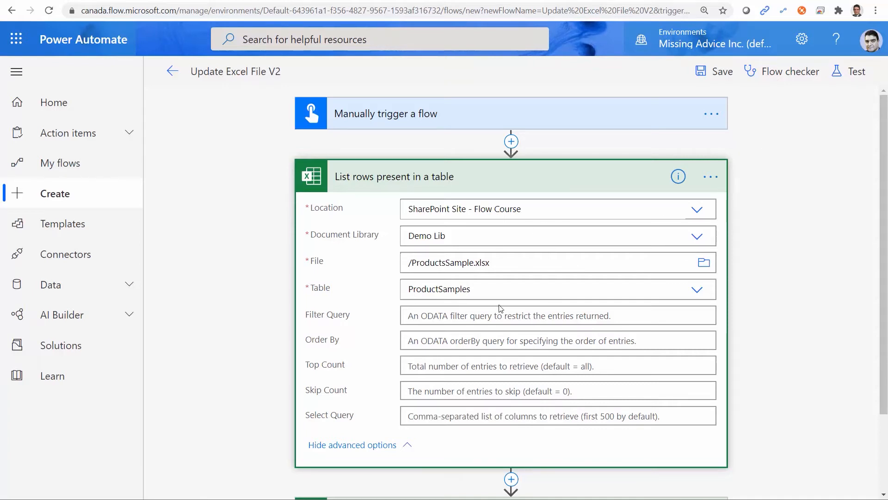
click(437, 318)
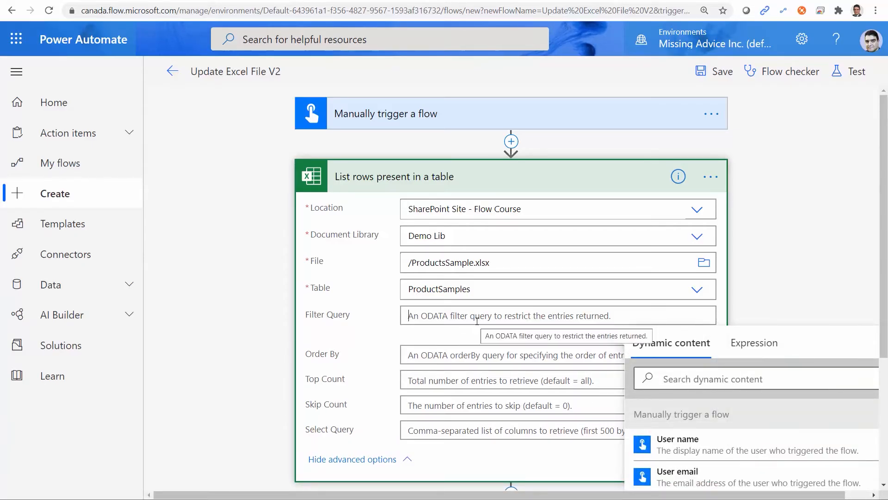
text(UnitPrice gt)
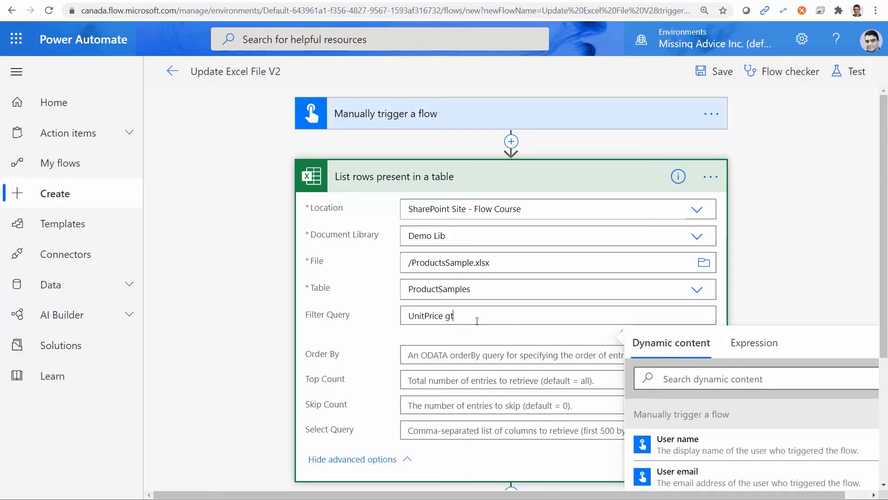
text( 100)
Save the flow and run a manual test with the List rows action included
click(716, 71)
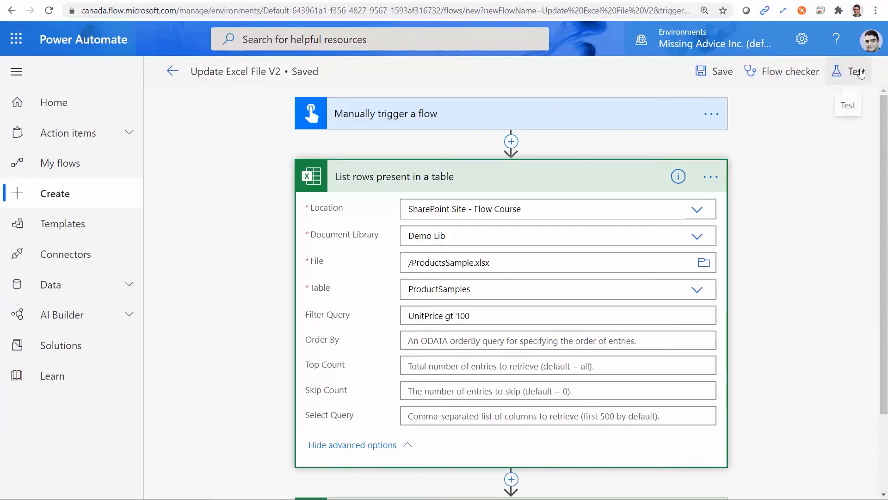
click(855, 71)
click(719, 169)
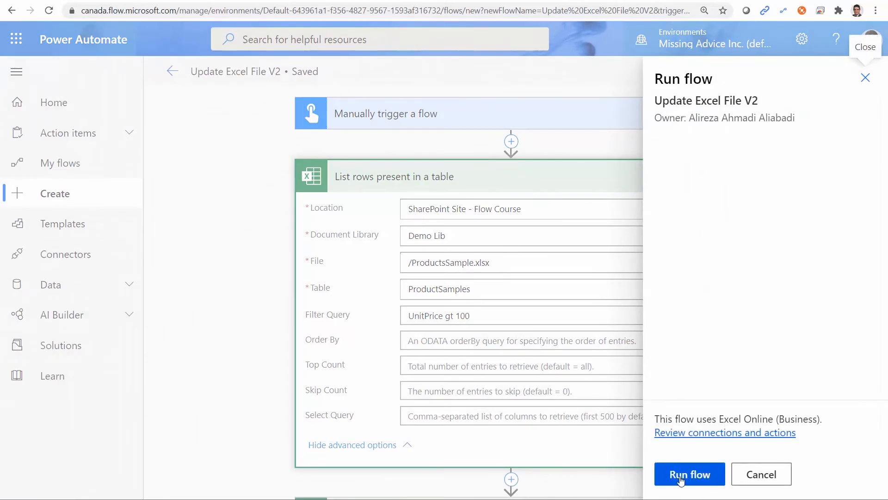
click(680, 480)
click(680, 479)
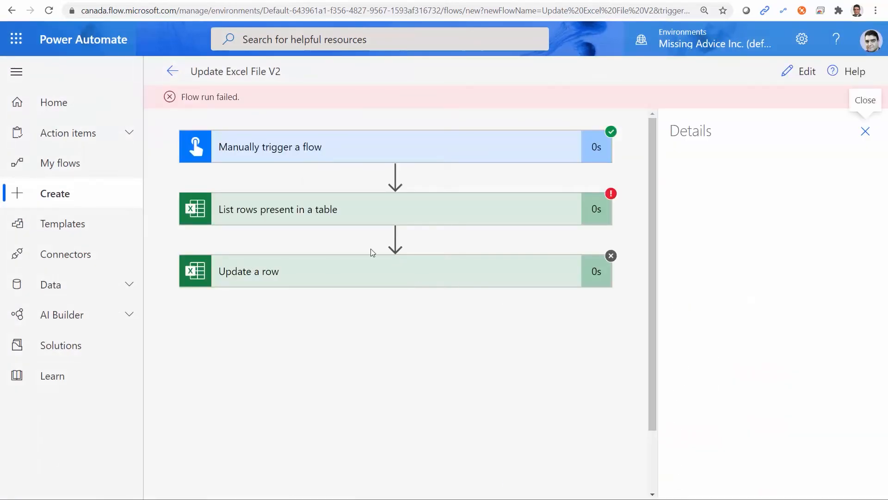
Open the List rows action in the run results and examine its error details for the supported filter operators
click(348, 226)
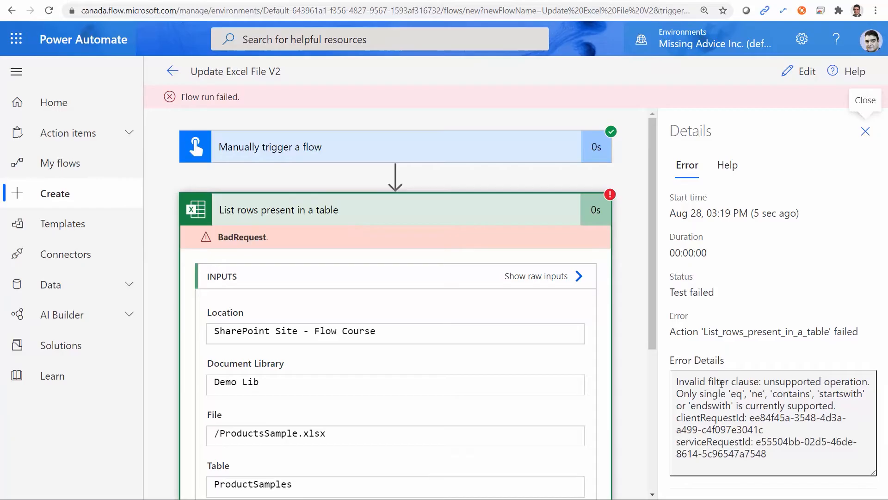
drag(759, 383, 678, 383)
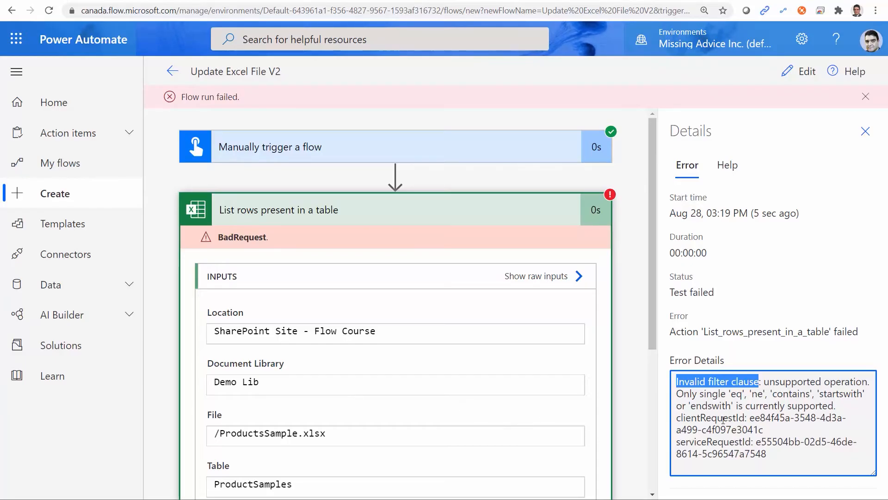
double_click(733, 394)
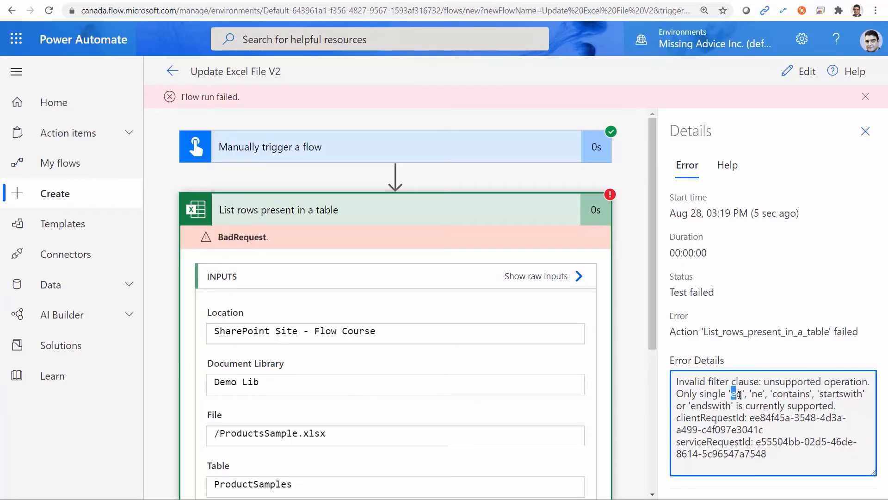
drag(753, 397, 759, 398)
click(776, 394)
drag(756, 405, 831, 407)
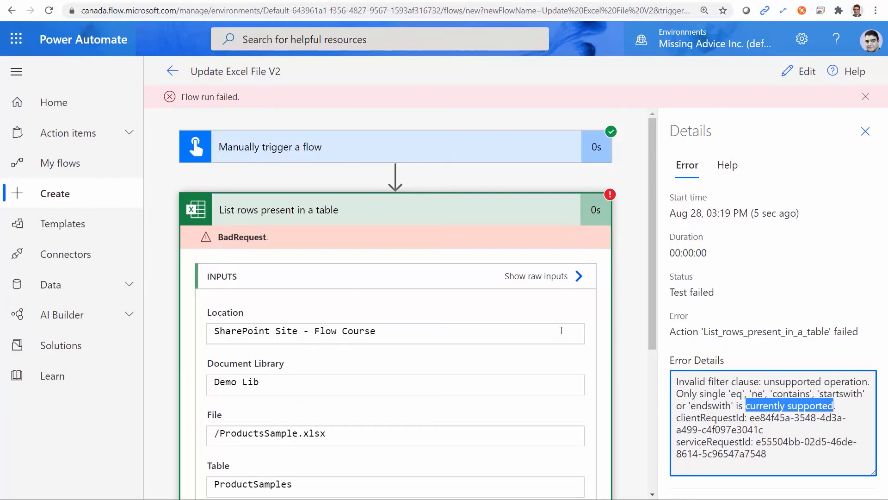
Reopen the flow for editing and clear the List rows action's Filter Query
click(796, 73)
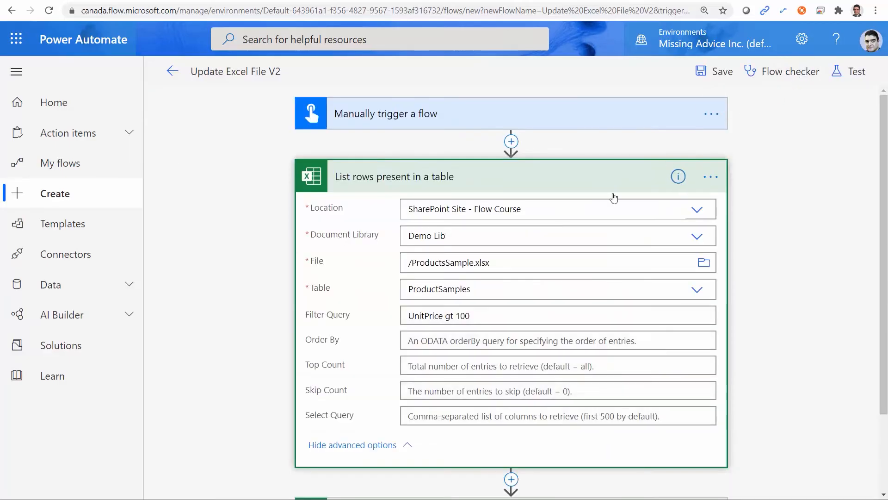
click(470, 314)
key(BackSpace)
key(BackSpace)
key(BackSpace)
key(BackSpace)
key(BackSpace)
key(BackSpace)
key(BackSpace)
key(BackSpace)
key(BackSpace)
key(BackSpace)
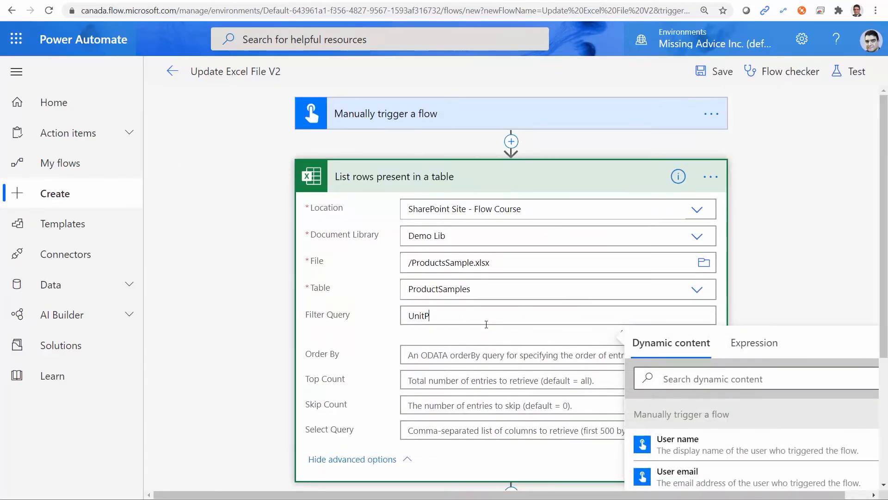
key(BackSpace)
key(BackSpace)
key(BackSpace)
key(BackSpace)
key(BackSpace)
key(BackSpace)
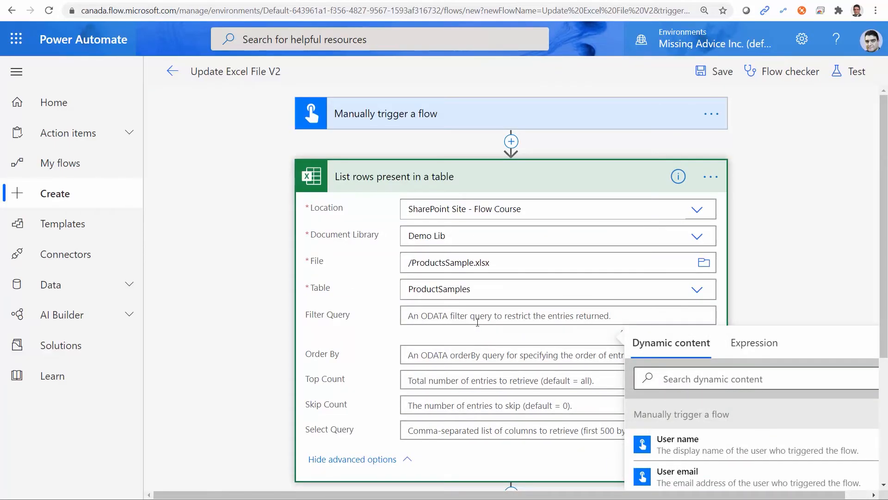
Insert a Data Operation Filter array action between the List rows present in a table and Update a row actions
click(574, 177)
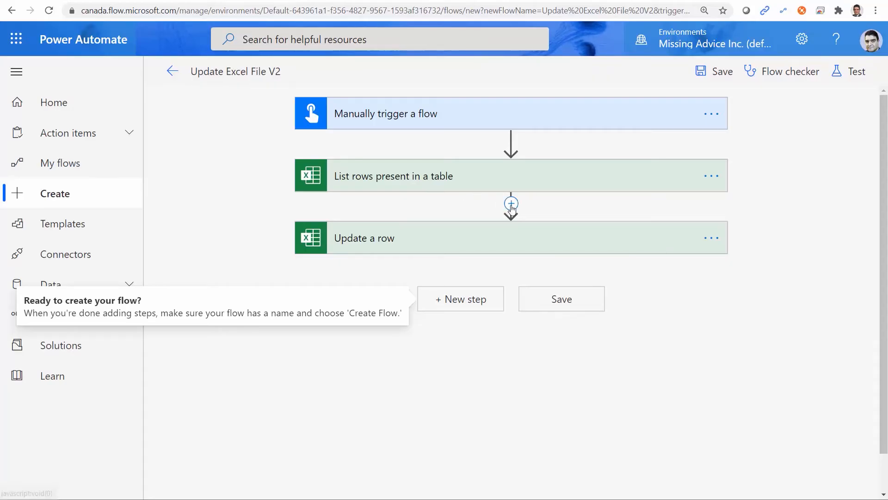
click(511, 203)
click(512, 224)
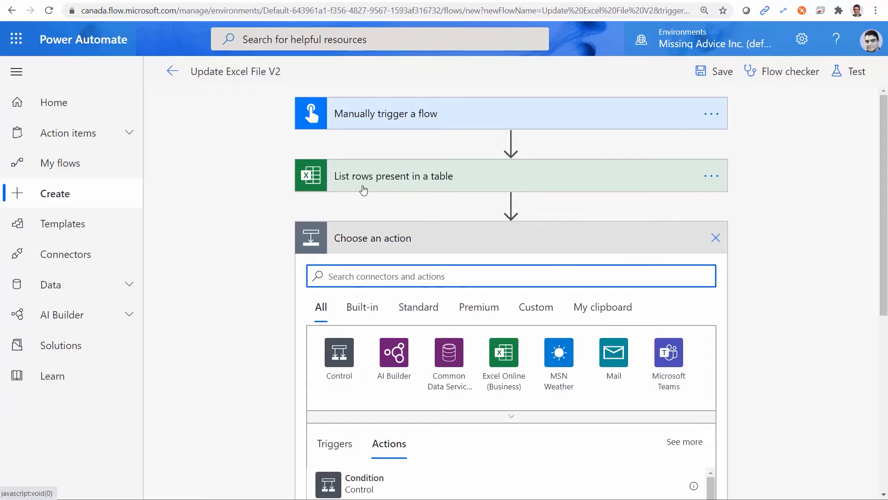
click(510, 188)
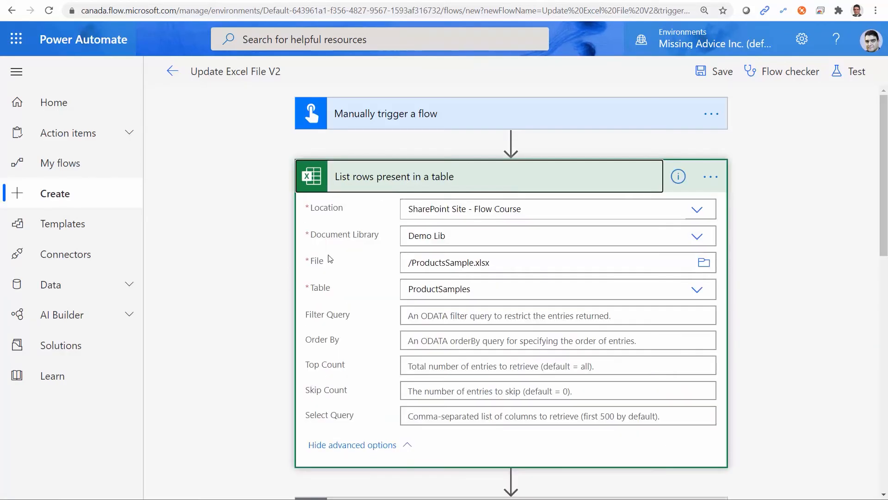
click(415, 319)
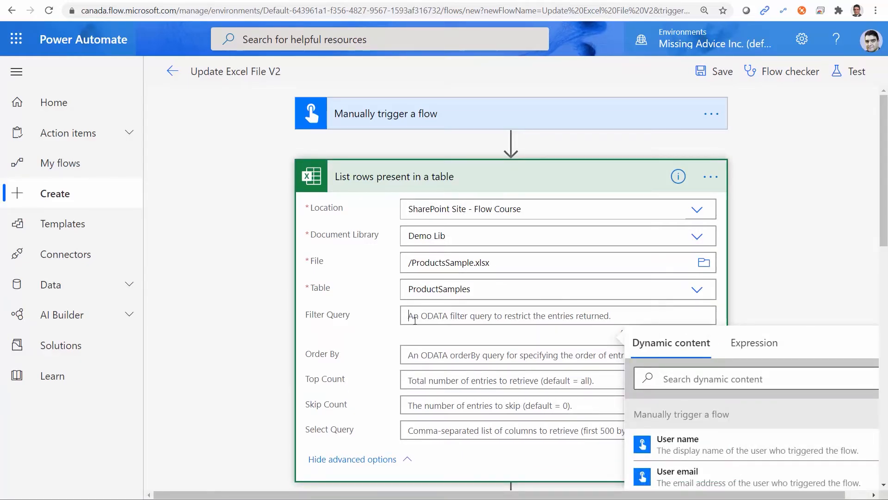
click(500, 180)
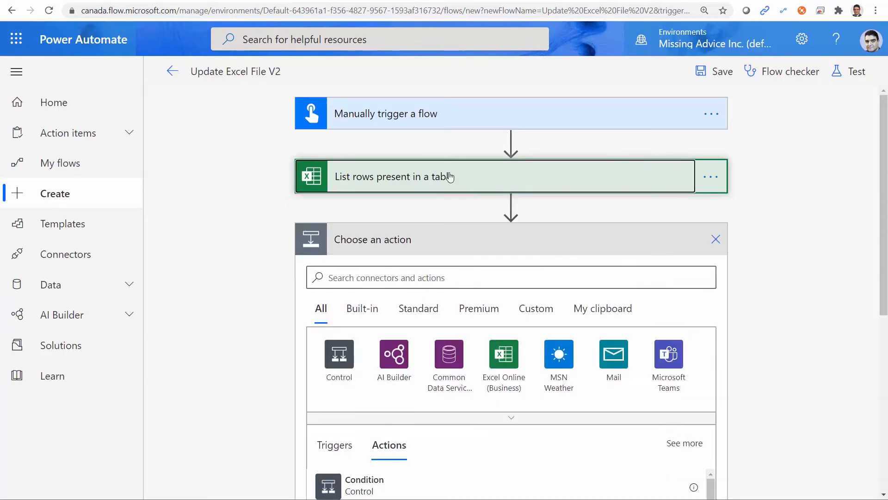
click(369, 276)
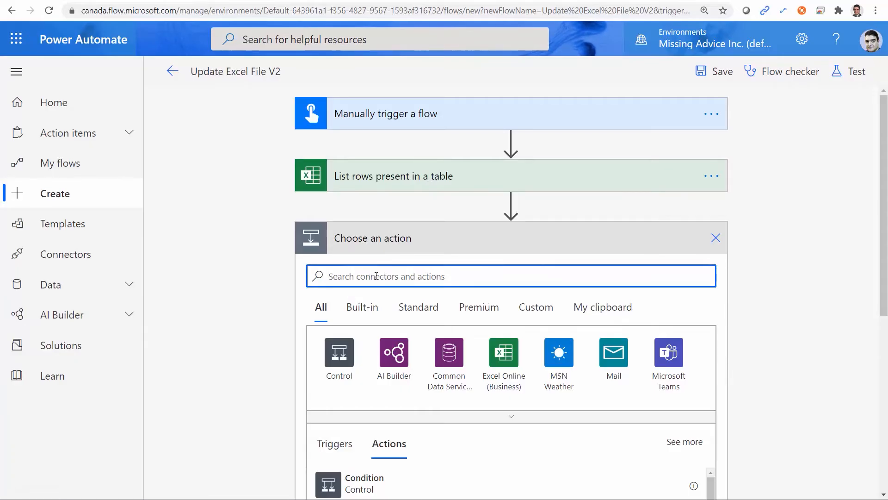
text(D)
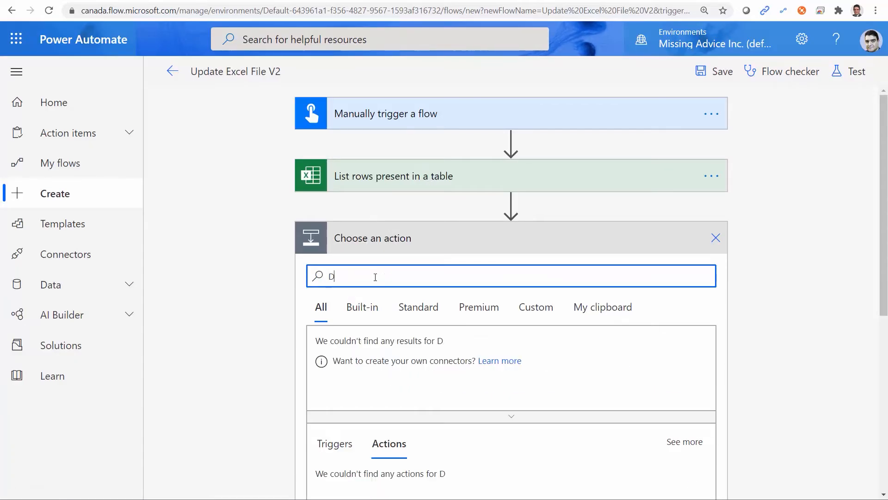
text(ata Op)
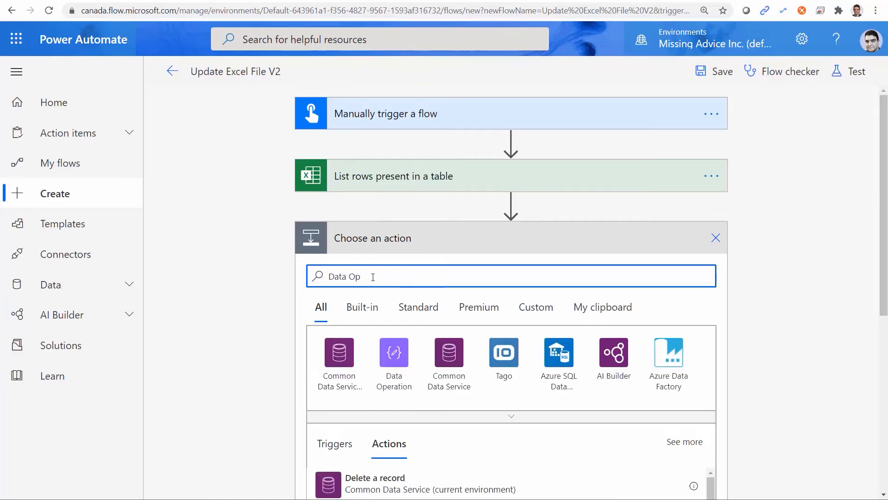
click(396, 363)
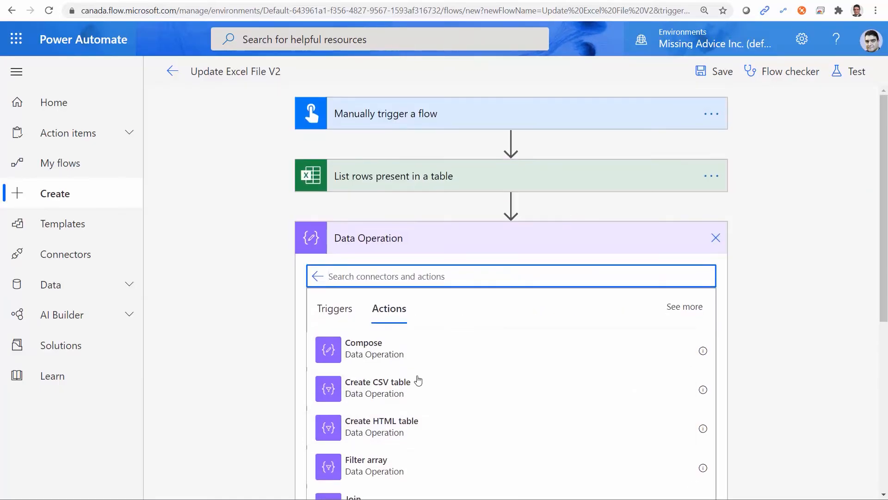
click(368, 467)
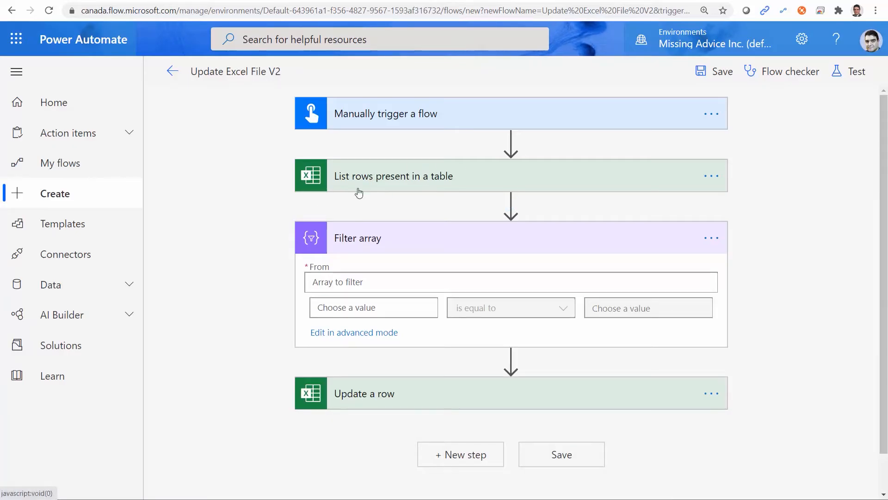
Set the Filter array's From input to the value list from List rows present in a table
click(366, 278)
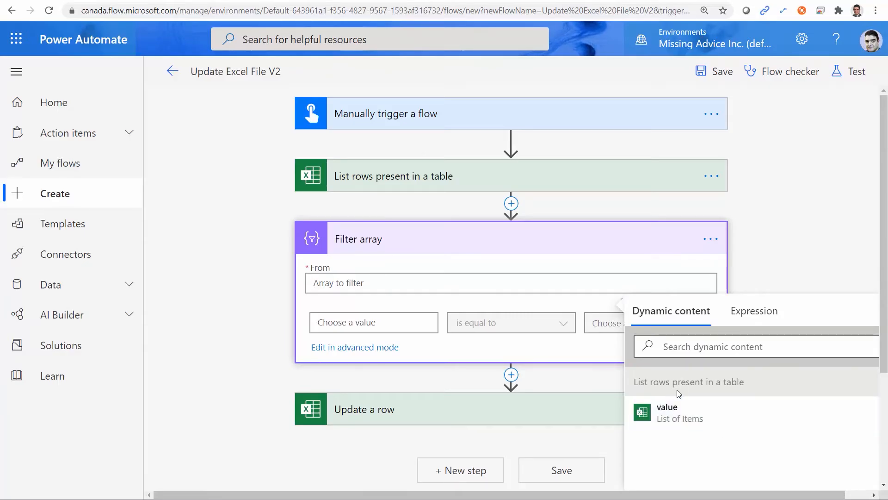
click(667, 419)
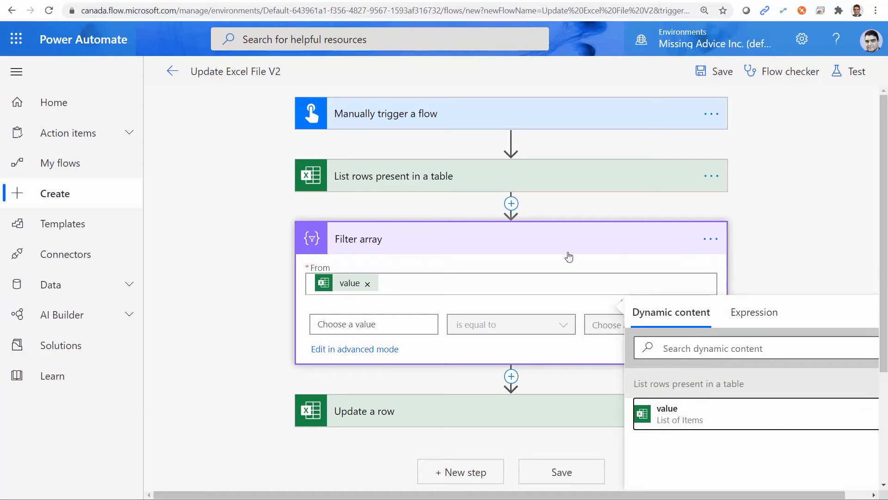
click(517, 264)
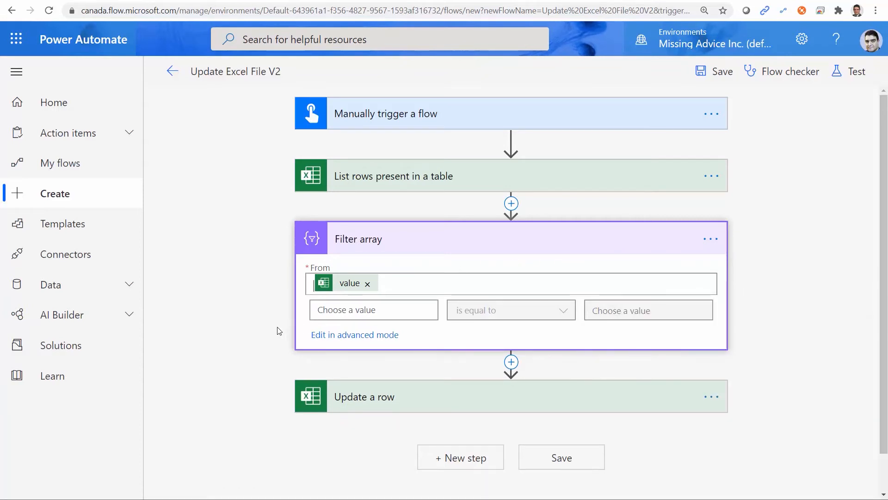
Set the Filter array condition to UnitPrice is greater than 100 and save the flow
click(350, 312)
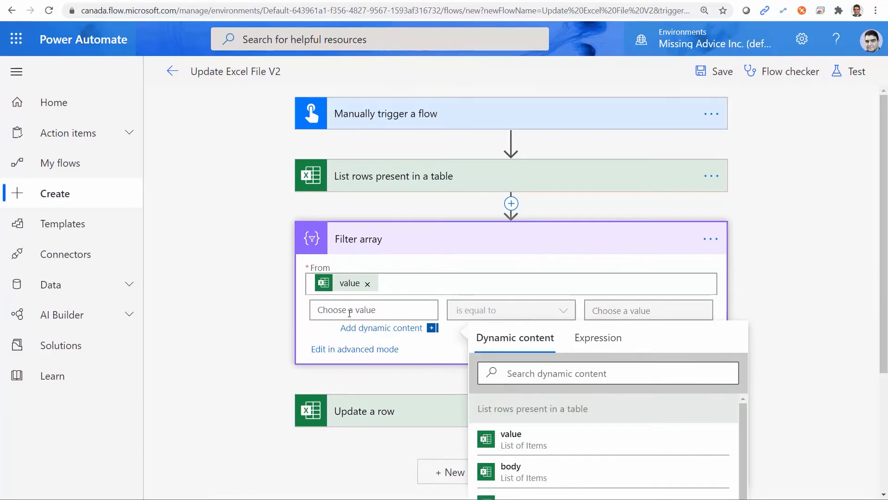
scroll(630, 440, down, 3)
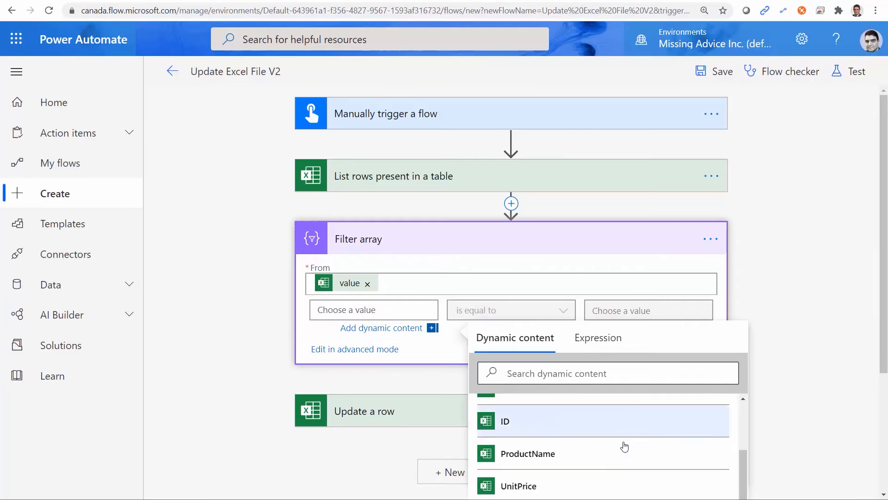
click(545, 484)
click(543, 319)
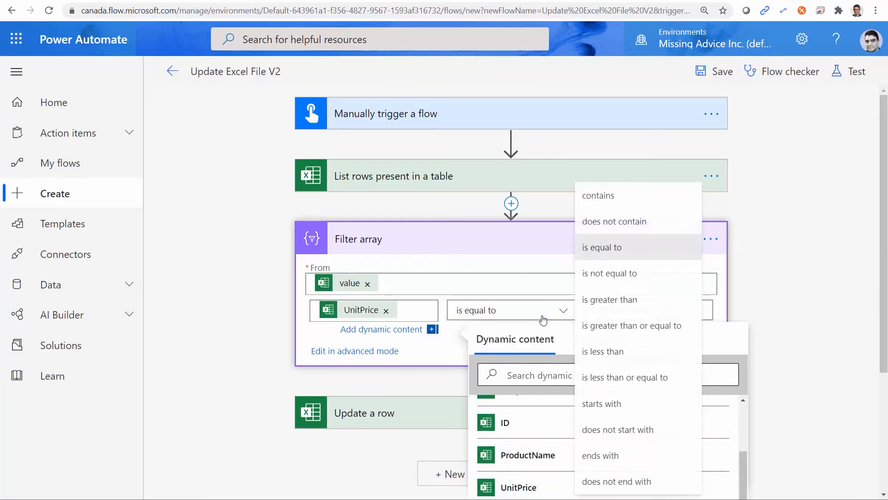
click(639, 309)
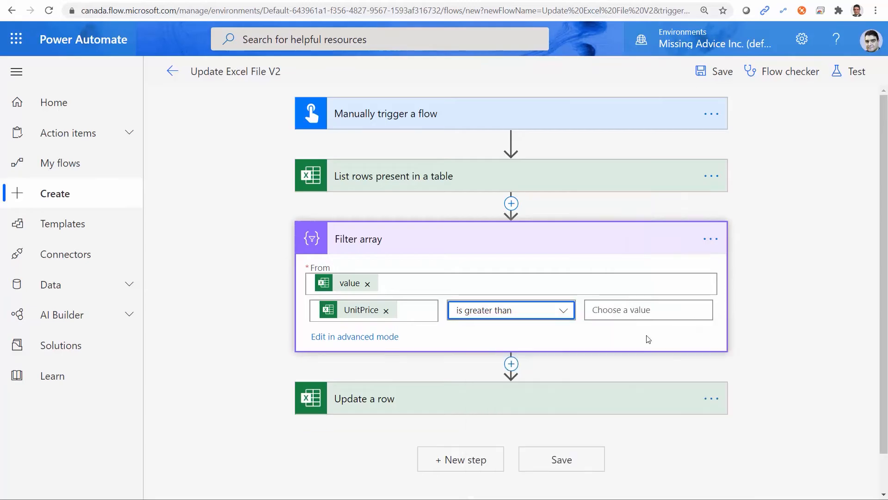
click(641, 308)
text(100)
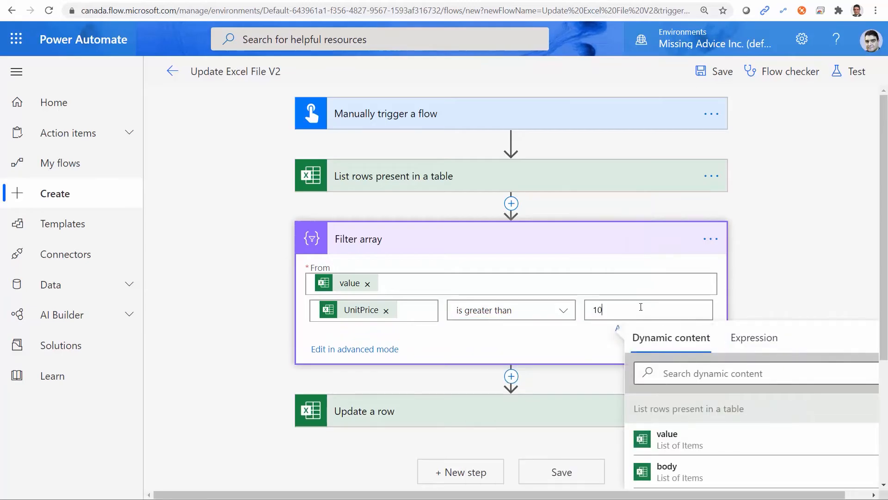
click(798, 265)
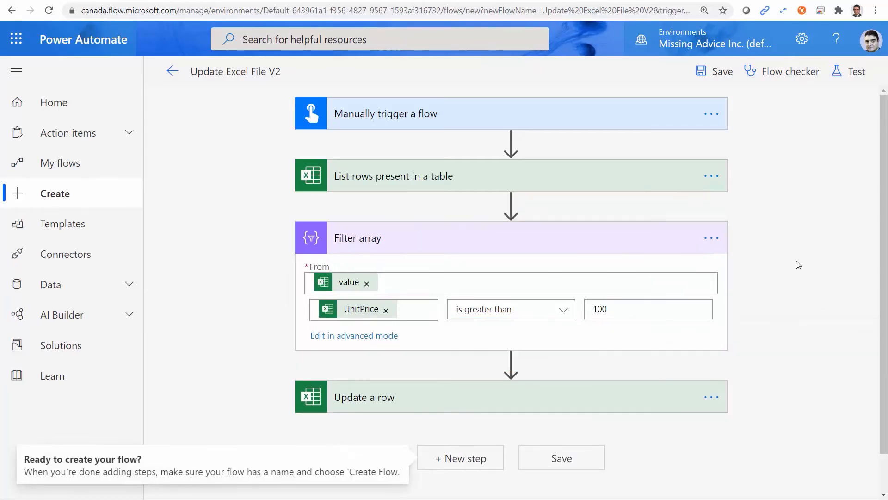
click(716, 74)
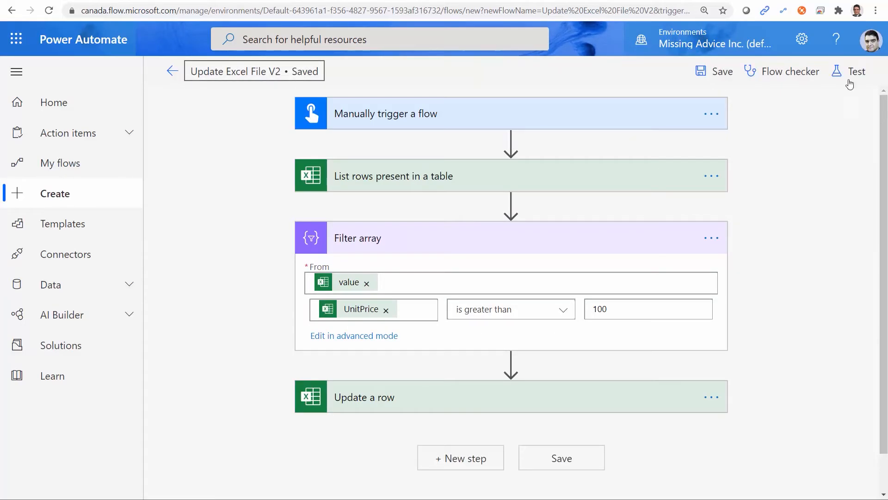
Switch to the ProductsSample workbook, check which products have a UnitPrice above 100, and return to the flow
click(234, 1)
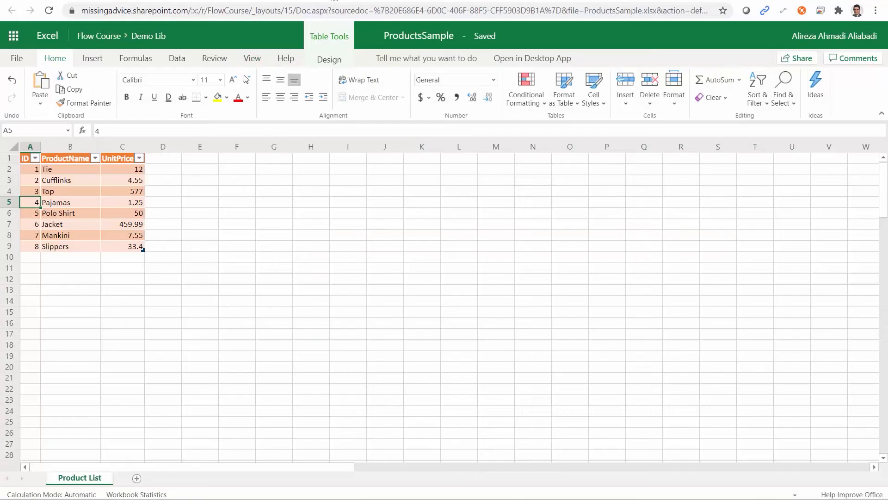
click(131, 191)
click(128, 226)
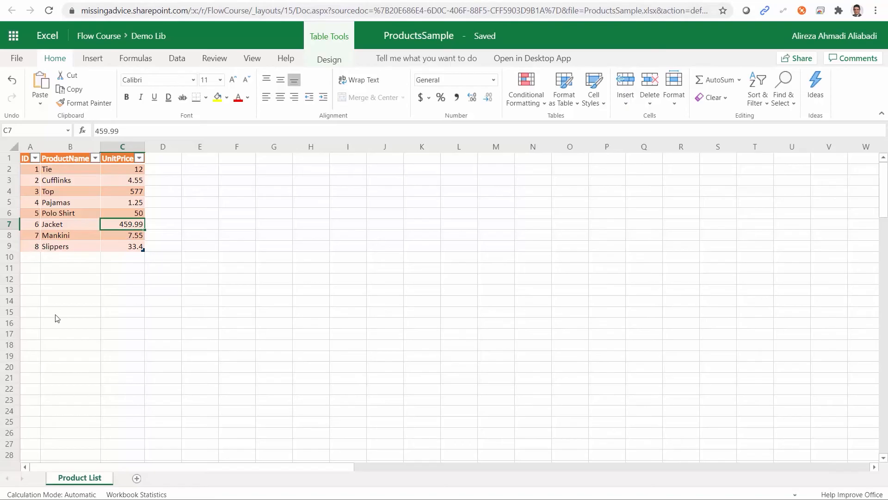
click(52, 1)
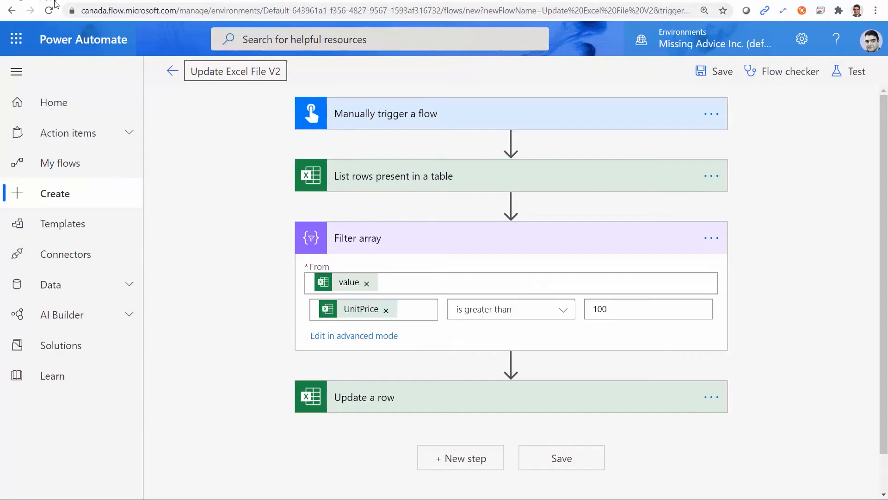
Save the flow and run a manual test with the Filter array action included
click(561, 457)
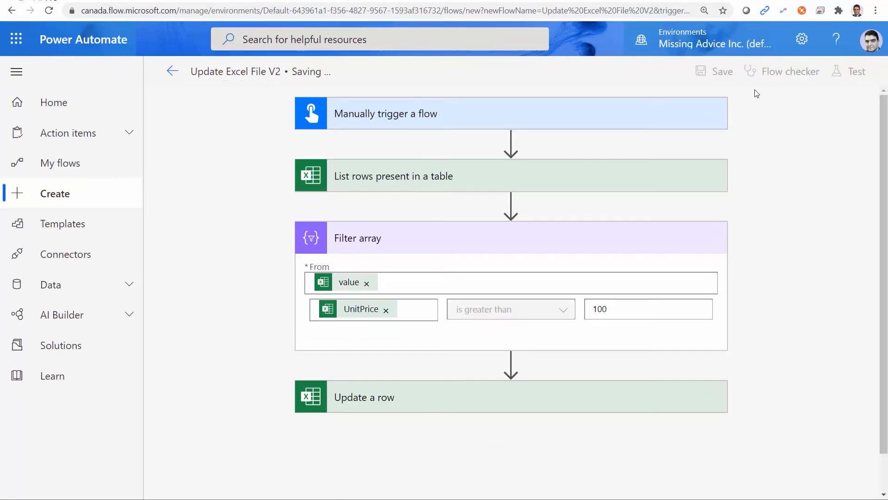
click(857, 74)
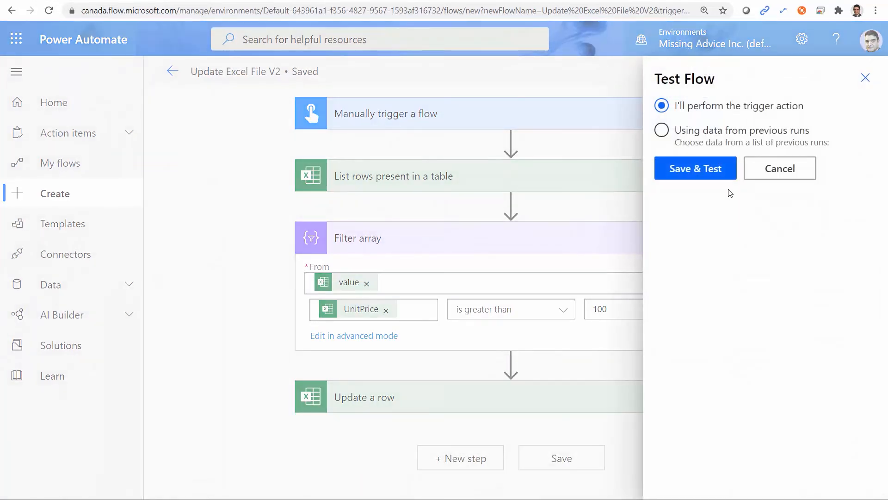
click(695, 157)
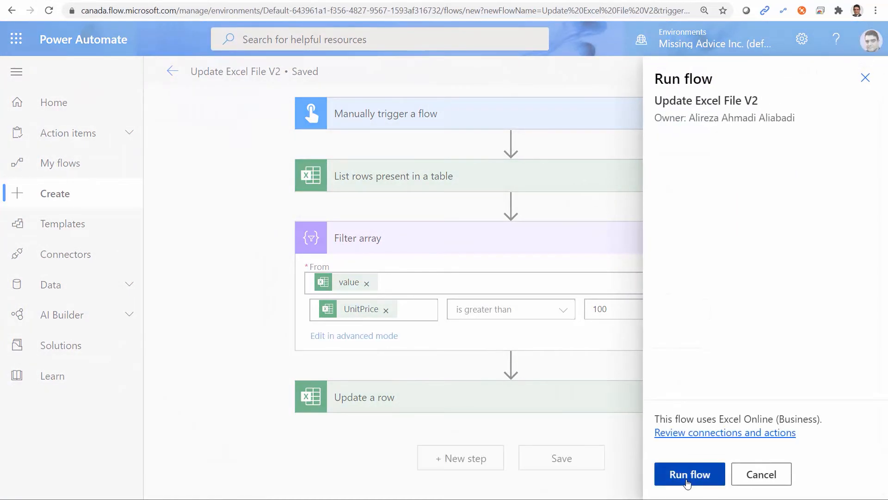
click(688, 481)
click(683, 474)
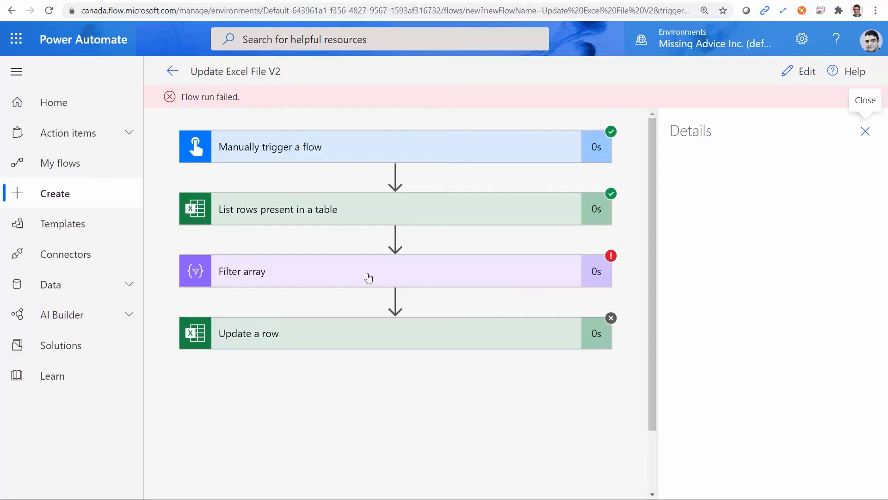
Open the Filter array action in the run results and examine its error details for the compared value types
click(369, 274)
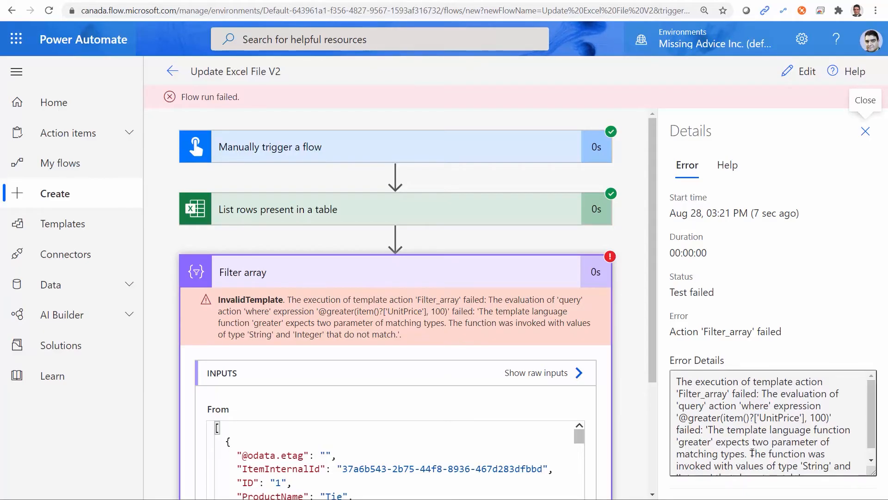
scroll(758, 443, down, 1)
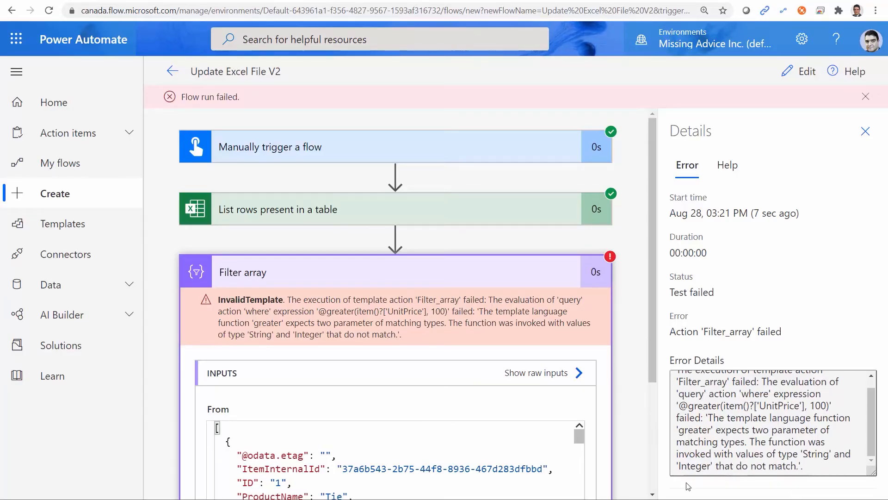
double_click(684, 465)
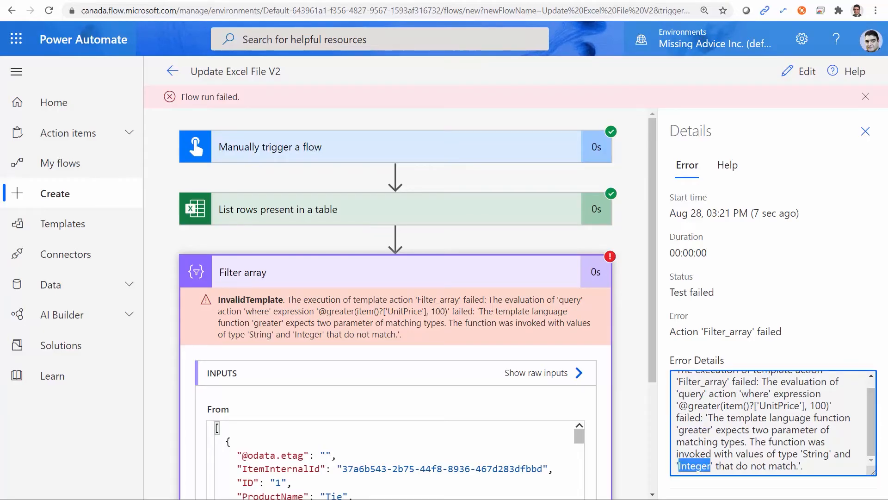
double_click(815, 454)
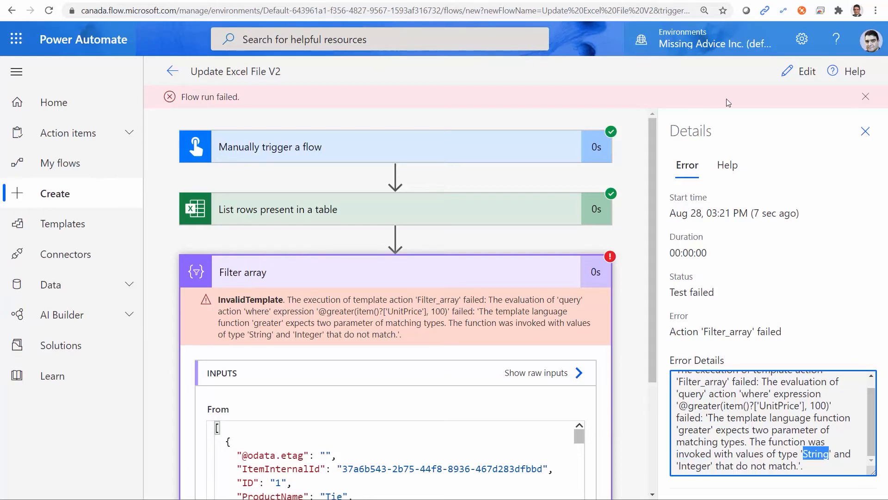
Reopen the flow for editing and remove UnitPrice from the first value of the Filter array condition
click(804, 72)
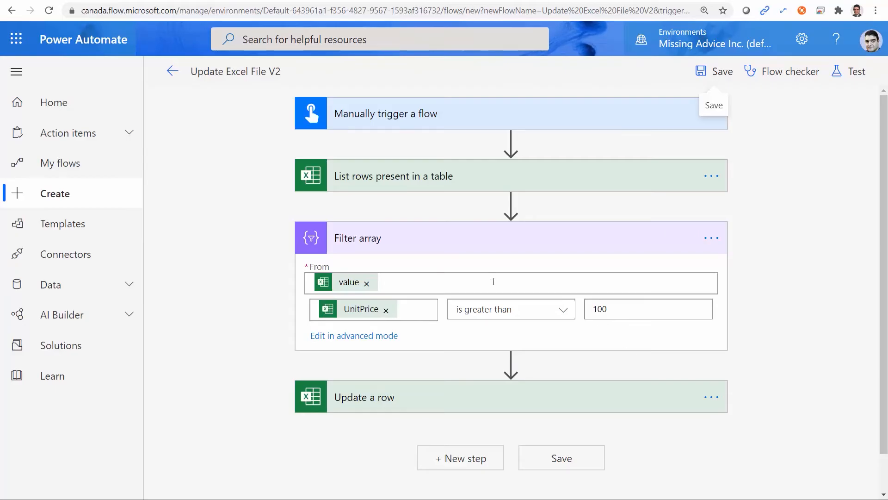
click(386, 310)
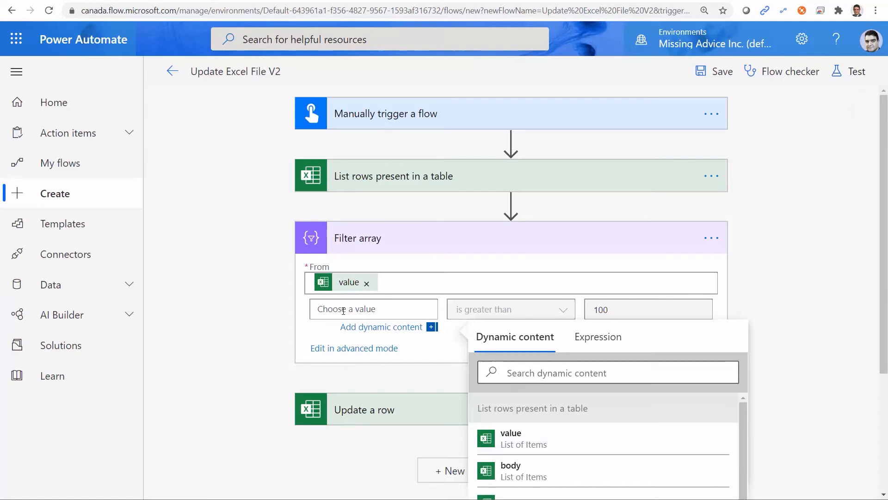
click(321, 309)
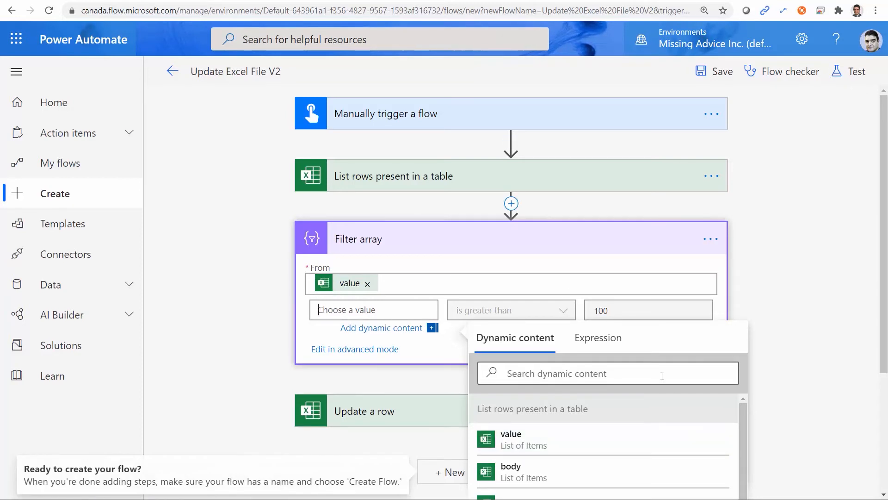
Start an expression for the condition's empty first value with the float(value) conversion function
click(598, 339)
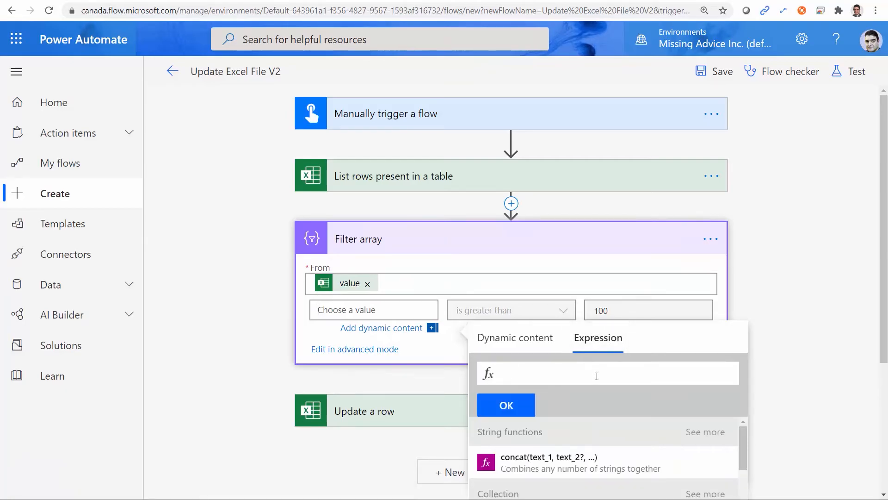
drag(884, 228, 886, 307)
scroll(574, 399, down, 4)
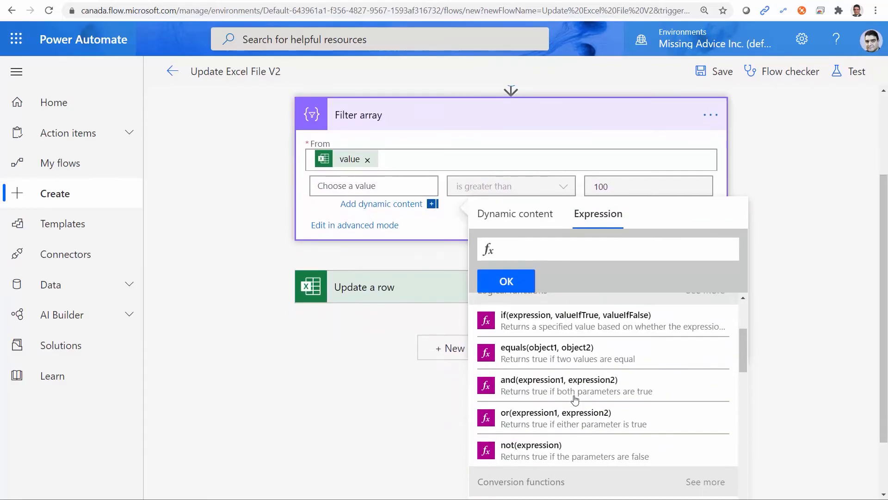
scroll(575, 399, down, 3)
scroll(575, 399, down, 4)
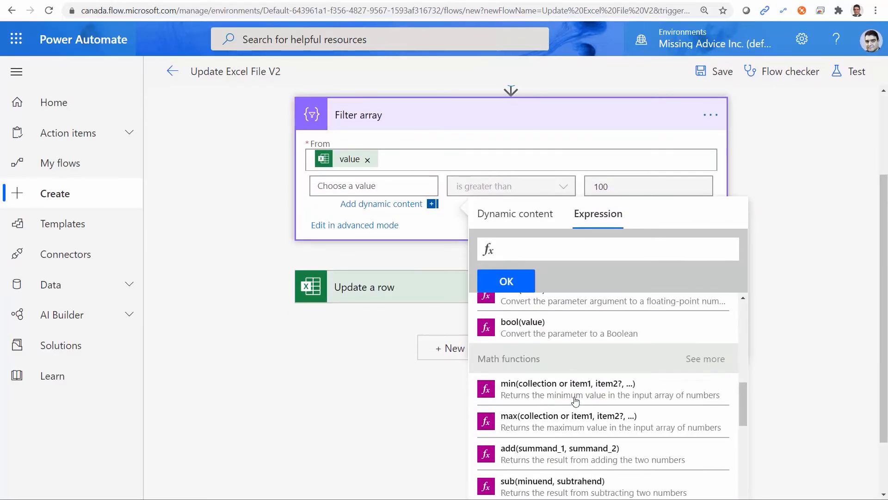
scroll(575, 399, up, 3)
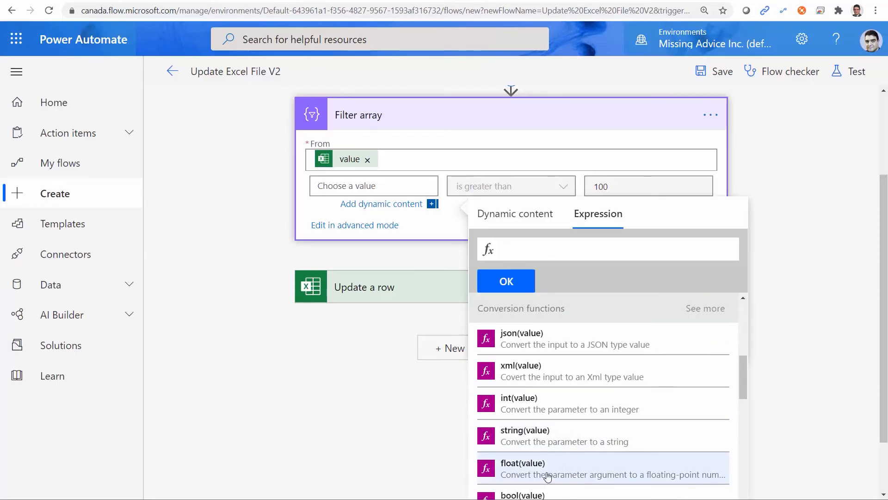
click(521, 475)
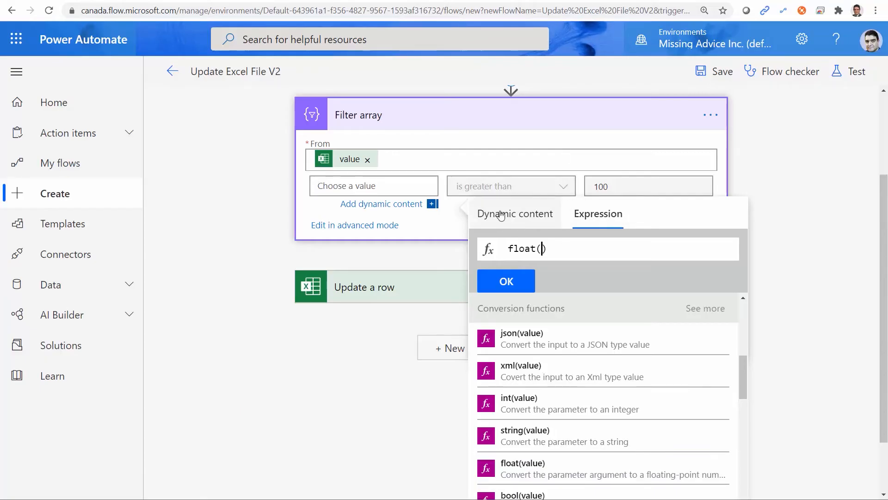
Complete the expression as float(item().UnitPrice) and insert it as the first value of the Filter array condition
click(501, 216)
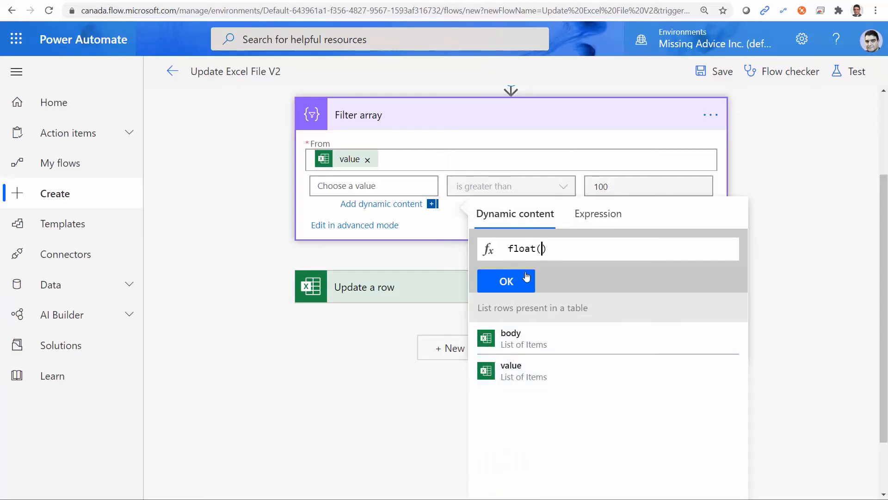
click(598, 213)
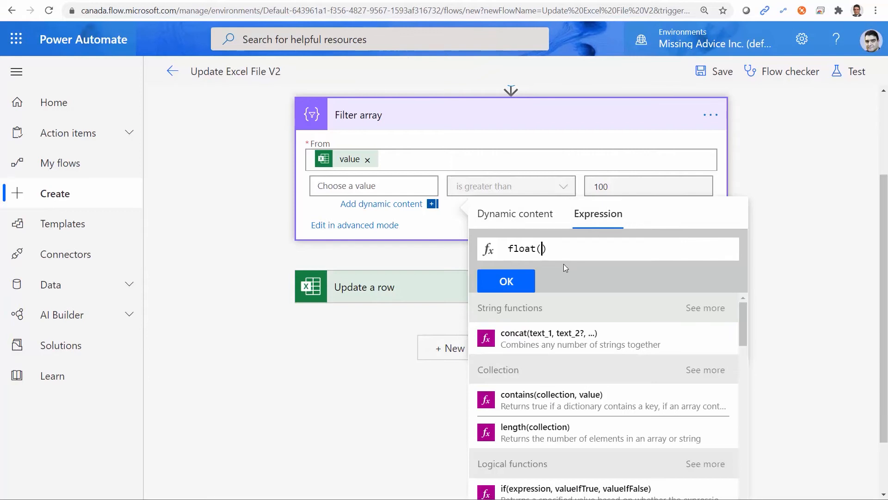
text(item)
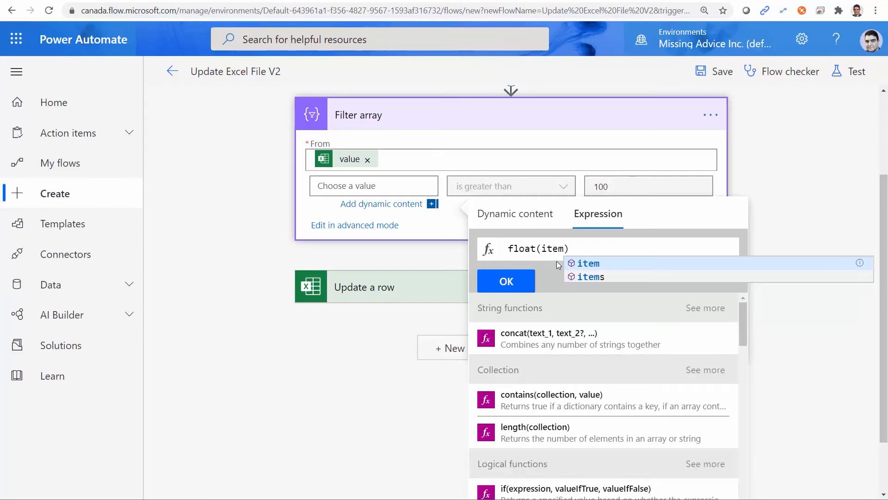
text(())
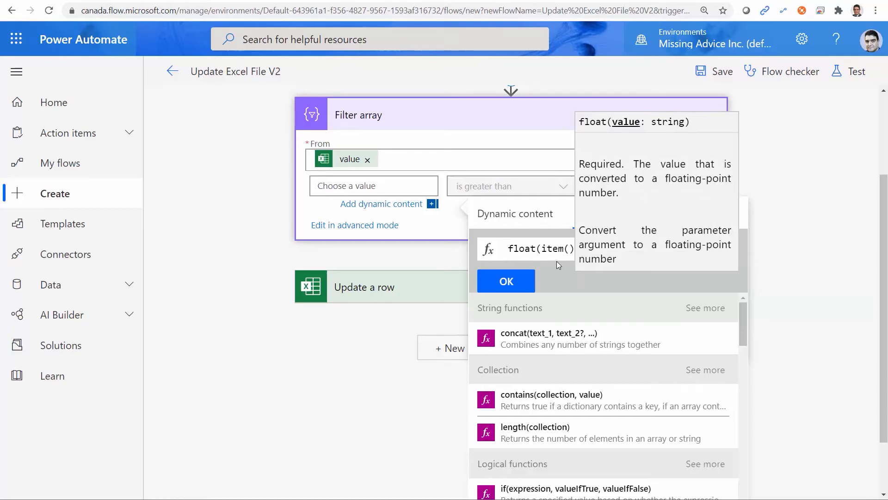
text(.)
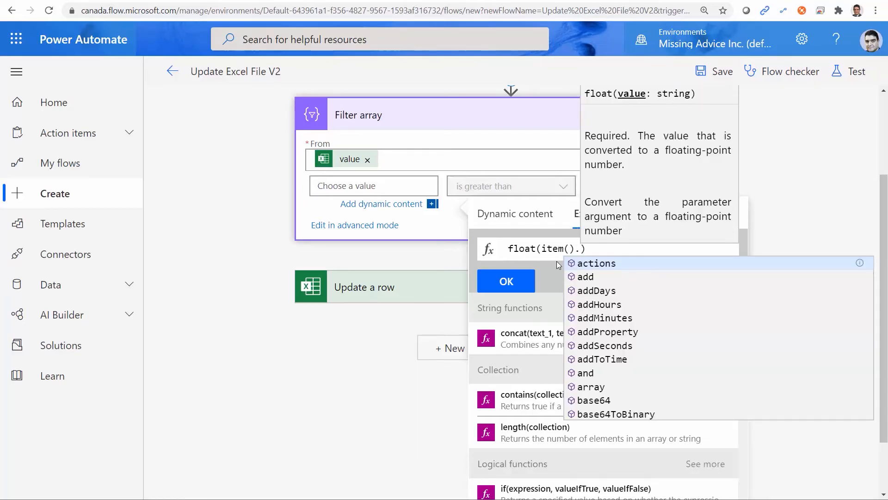
text(Unit)
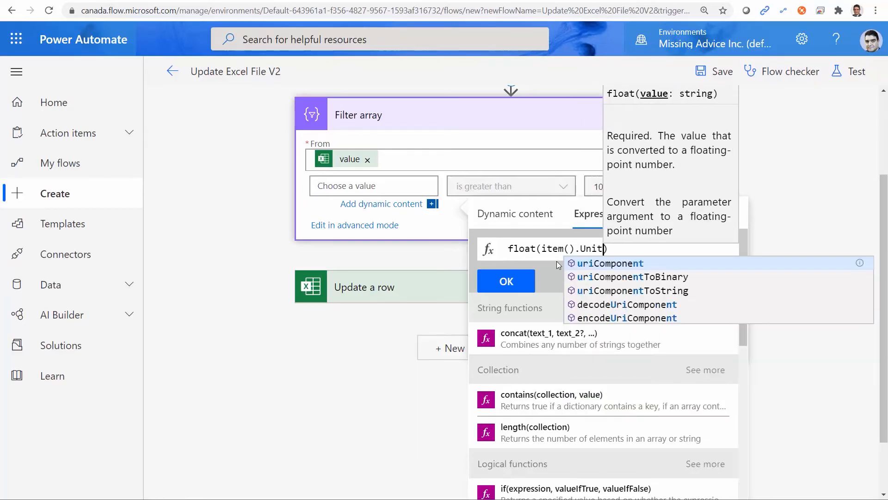
text(Price)
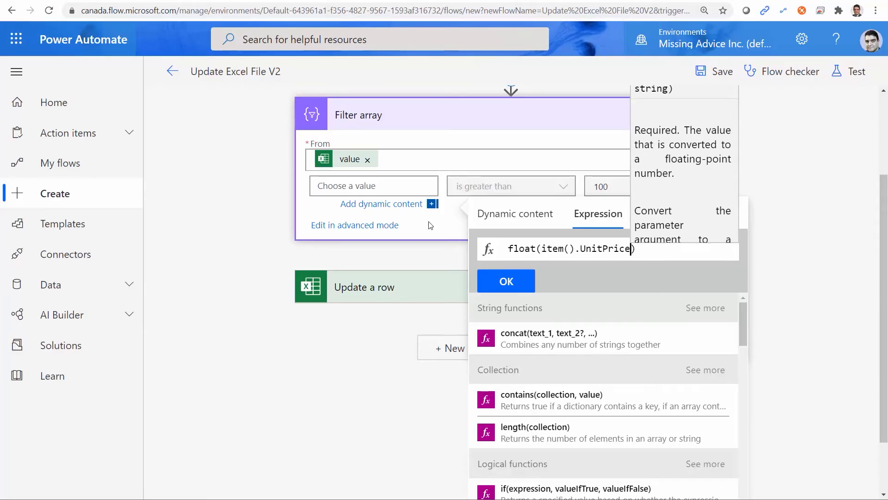
click(514, 280)
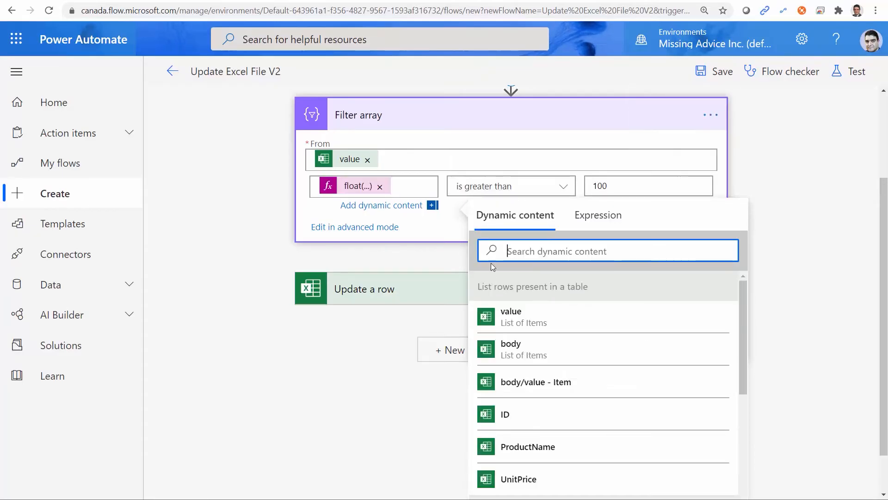
click(242, 216)
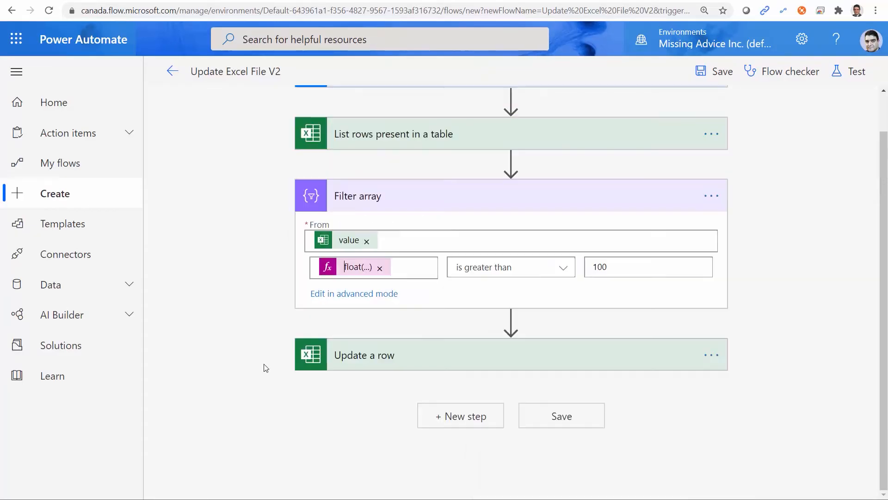
Save the flow and run a manual test with the float expression in the filter condition
click(710, 71)
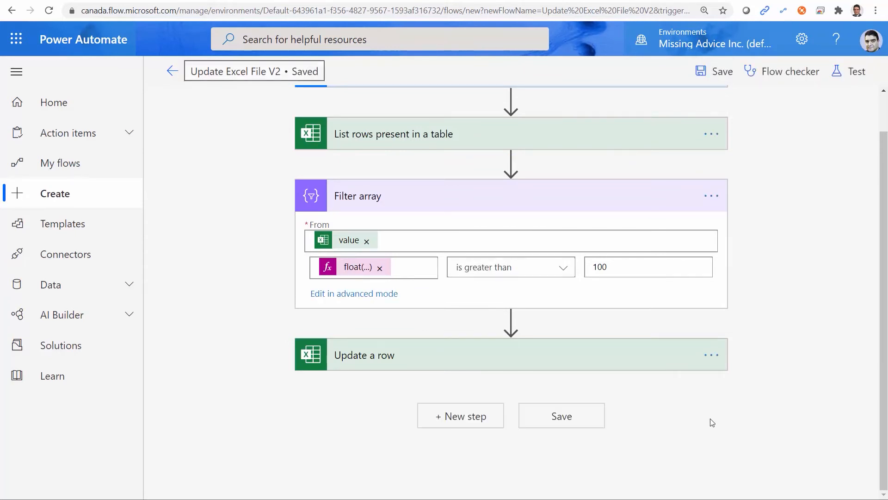
click(853, 74)
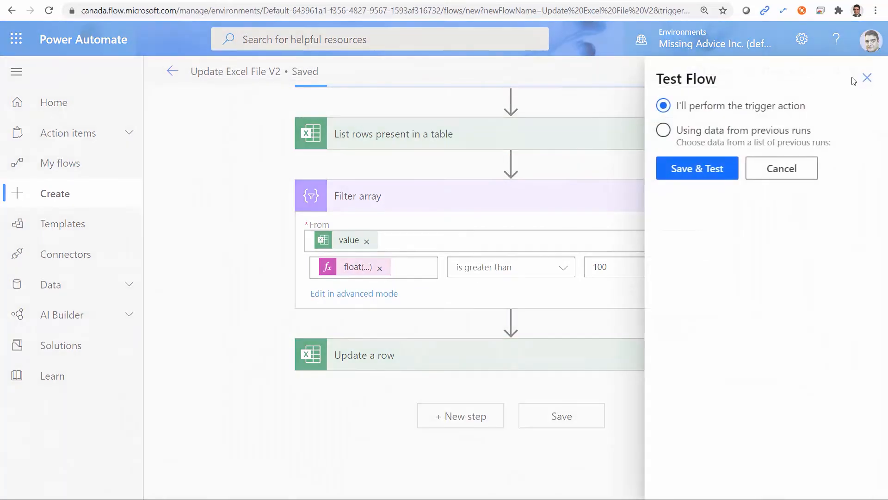
click(706, 176)
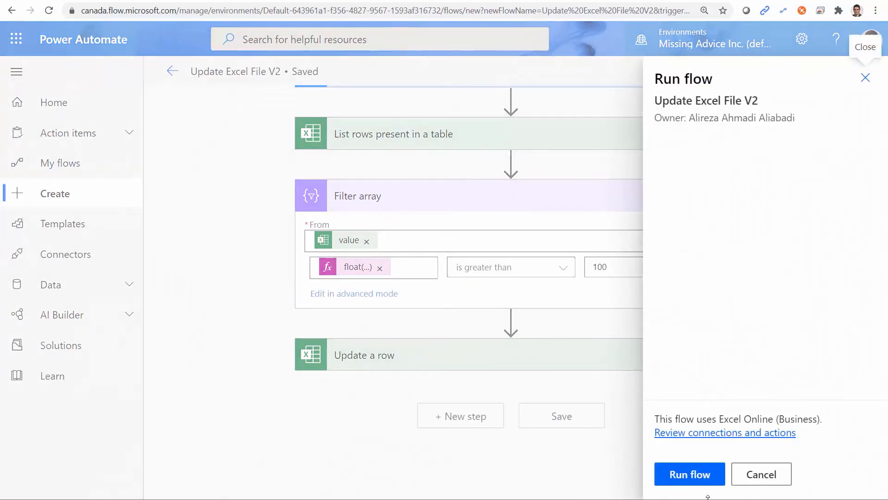
click(694, 475)
click(694, 475)
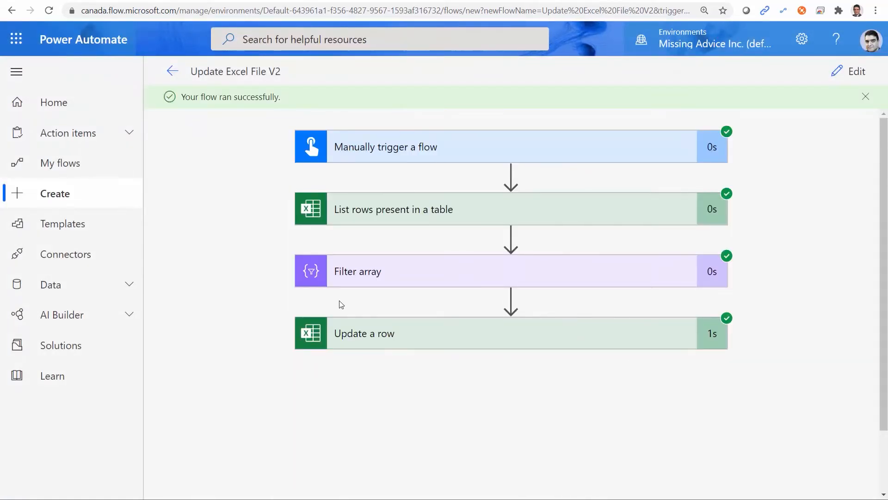
Open the Filter array action in the run results and examine the UnitPrice values in its output body
click(507, 267)
scroll(811, 397, down, 5)
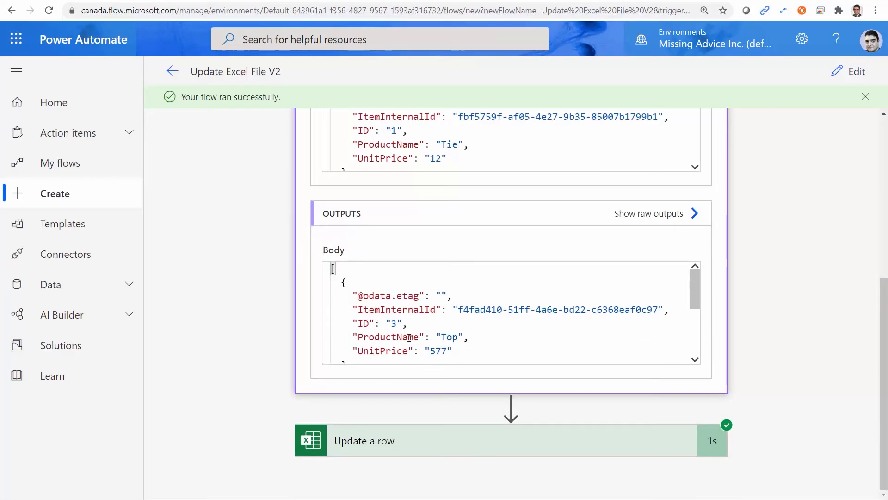
double_click(439, 351)
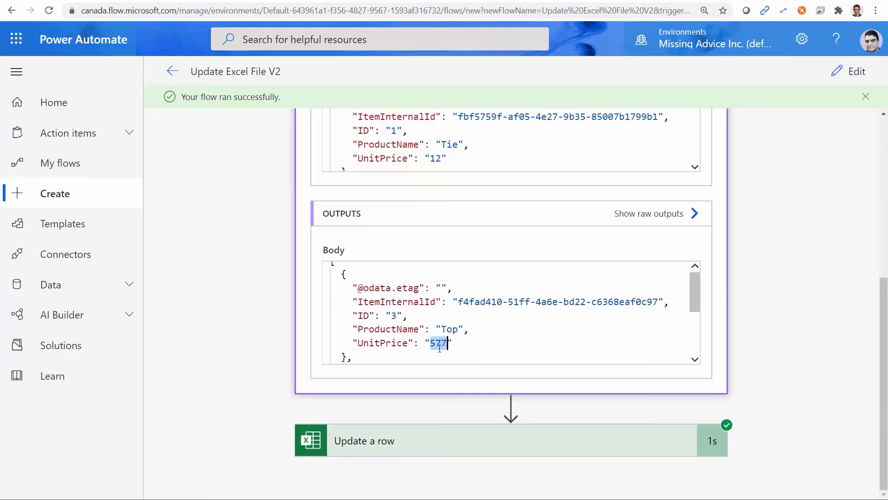
scroll(503, 328, down, 5)
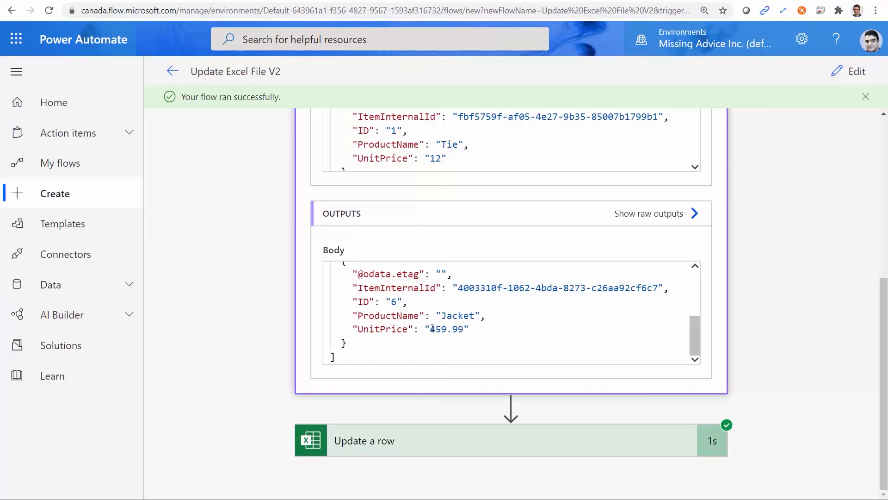
drag(432, 328, 466, 329)
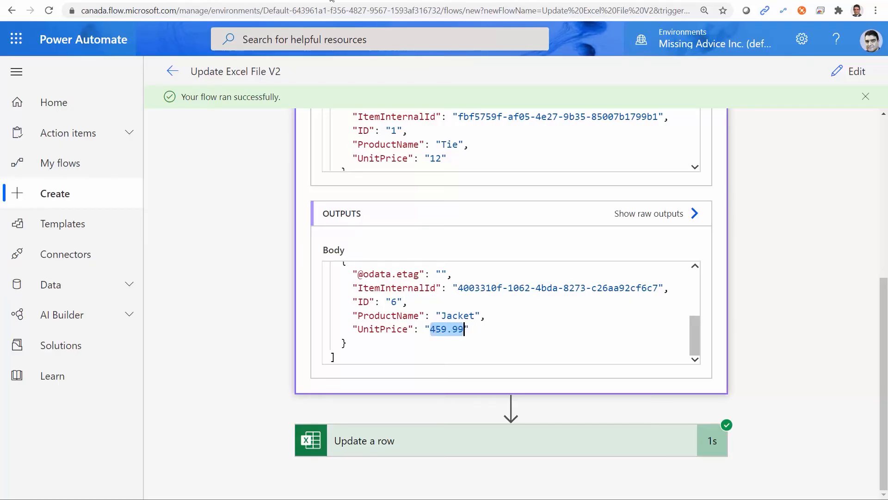
click(331, 0)
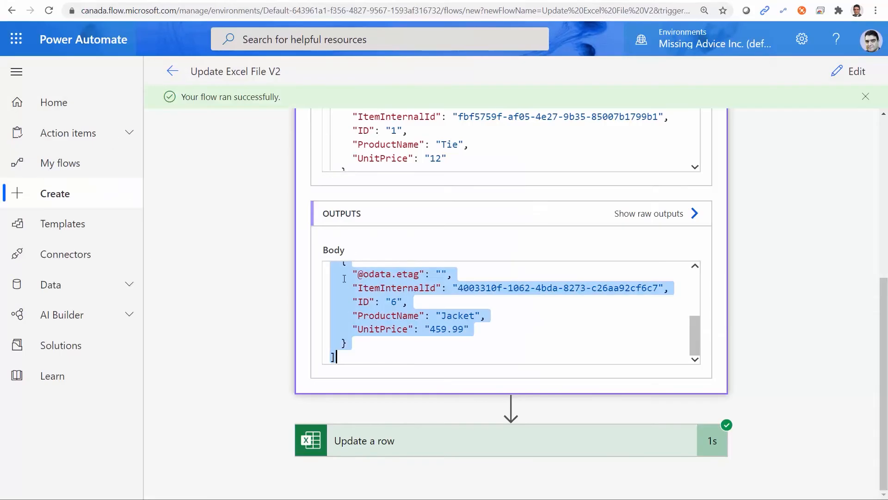
Return to editing the flow and clear the Key Value of the Update a row action
click(855, 72)
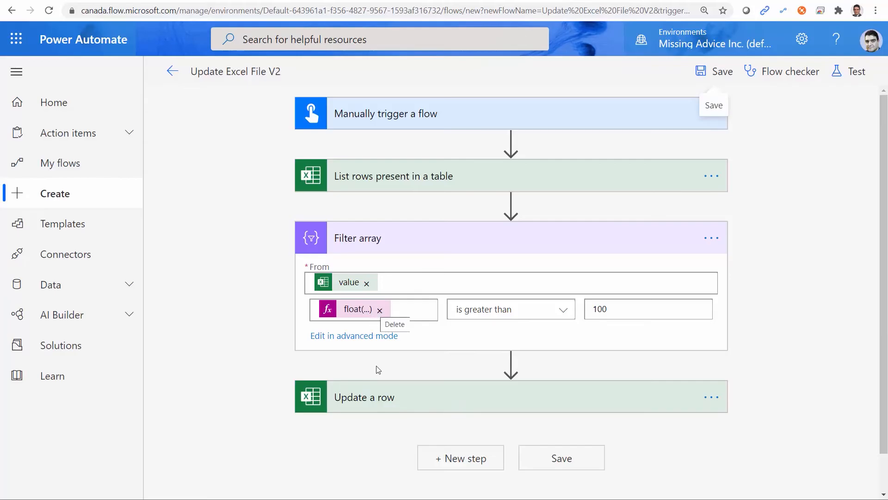
click(551, 249)
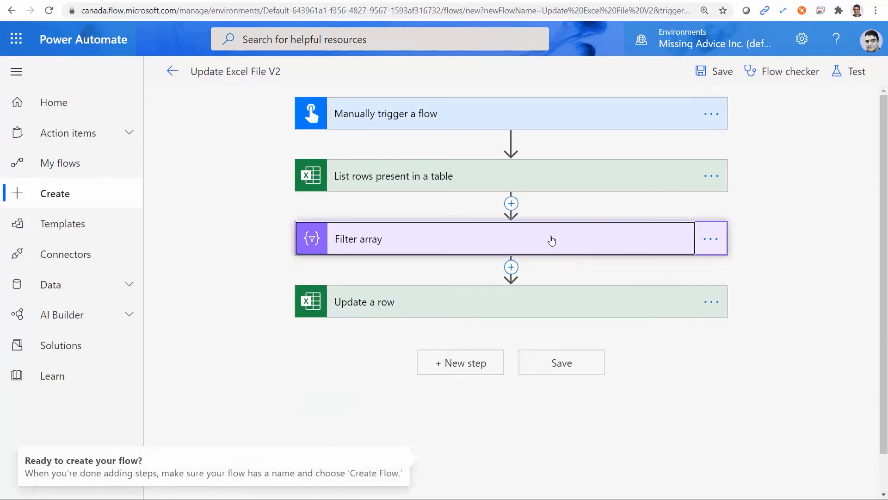
click(437, 240)
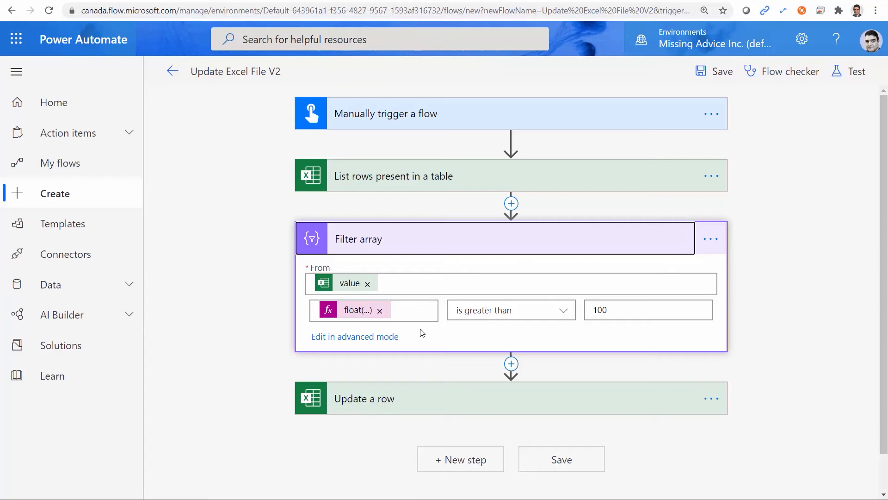
click(494, 403)
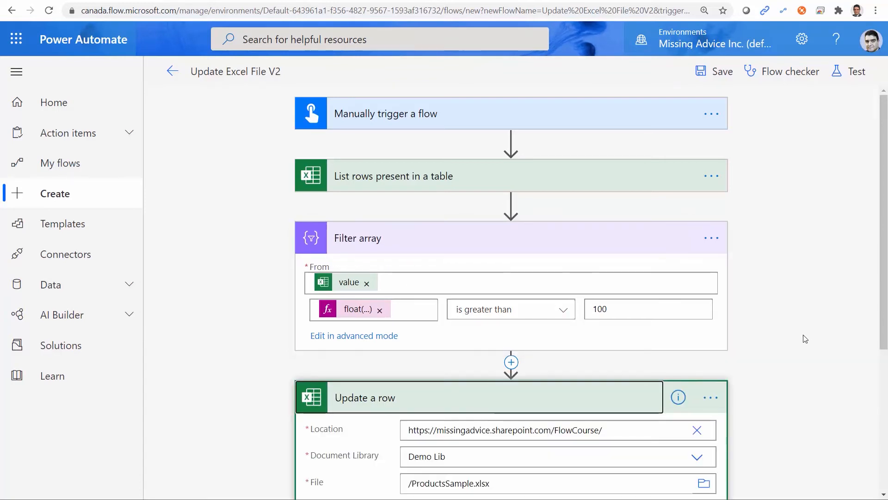
scroll(804, 342, down, 2)
scroll(804, 342, down, 3)
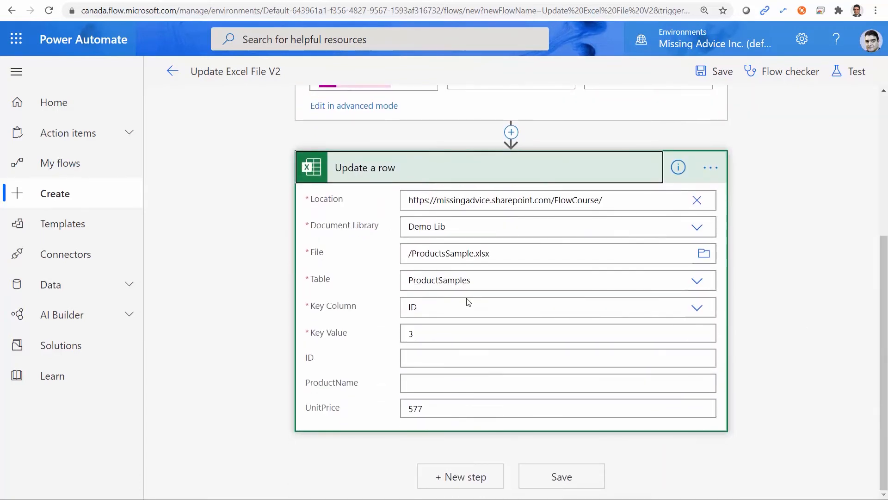
click(425, 333)
key(BackSpace)
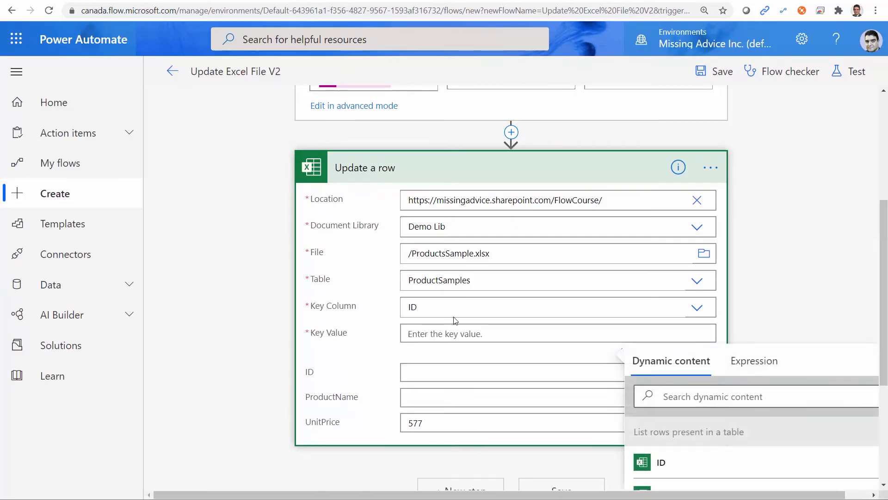
Look through the dynamic content offered for the Key Value of the Update a row action
scroll(882, 298, down, 4)
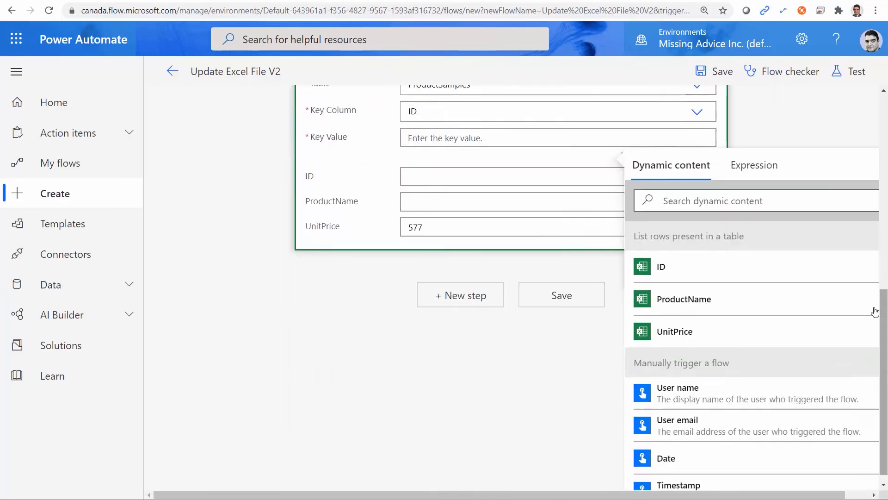
drag(882, 298, 882, 306)
scroll(833, 373, down, 5)
scroll(833, 374, up, 5)
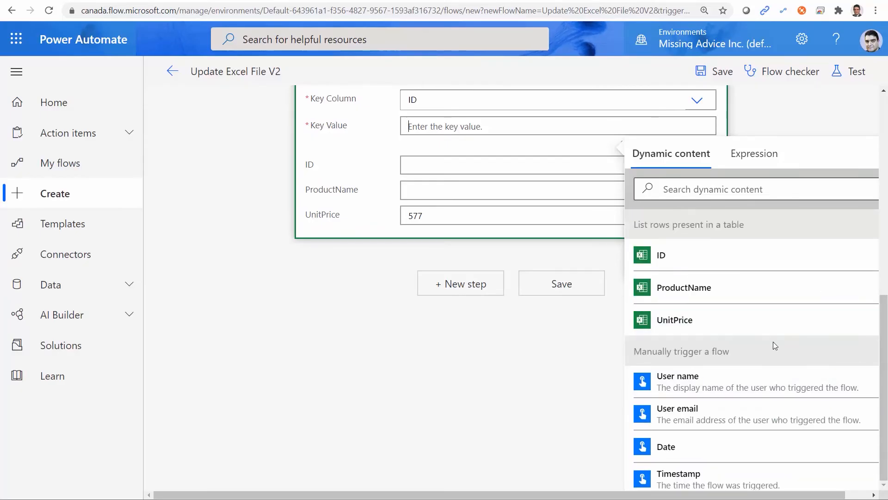
scroll(388, 357, up, 5)
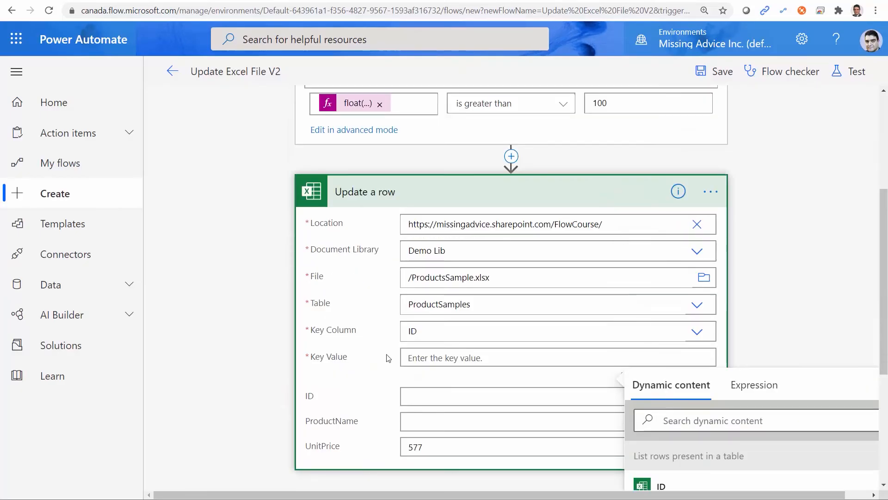
Search the dynamic content for "ID" for the Update a row Key Value and check which actions offer it
click(756, 420)
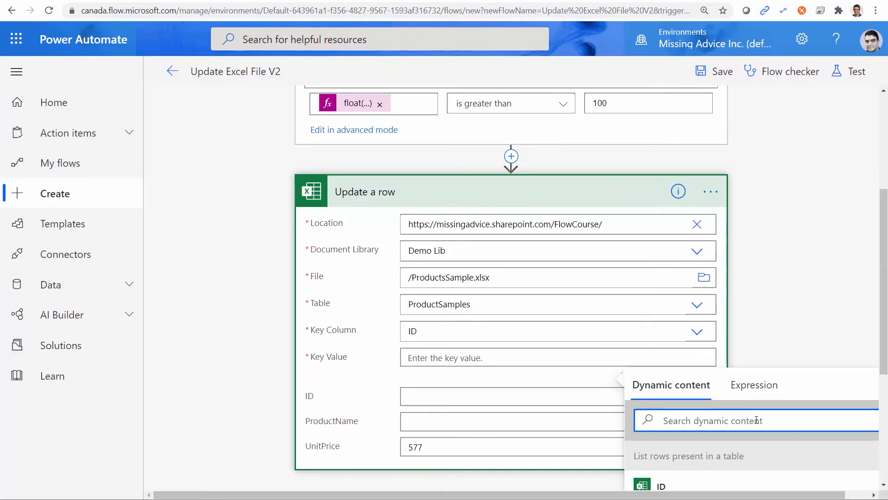
text(i)
key(BackSpace)
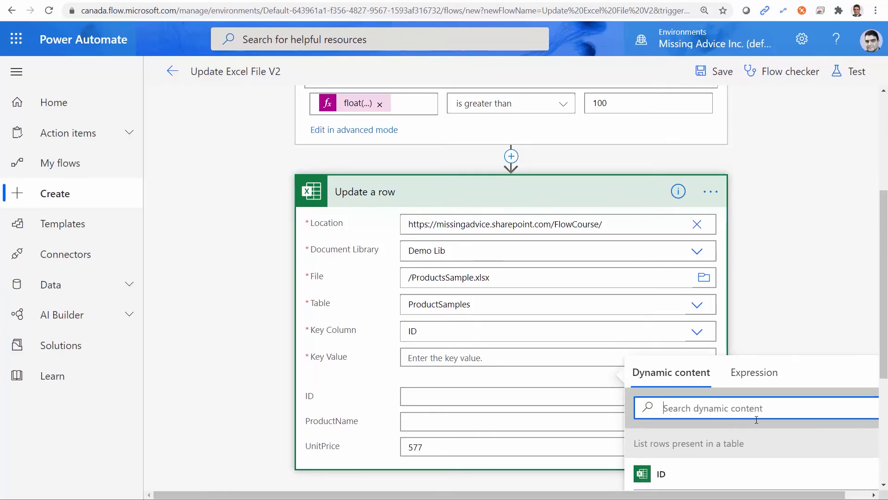
text(ID)
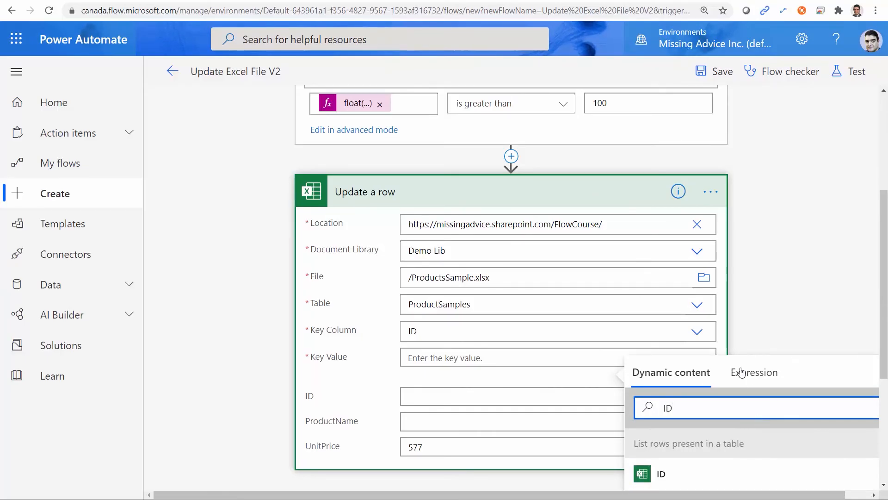
scroll(707, 323, down, 4)
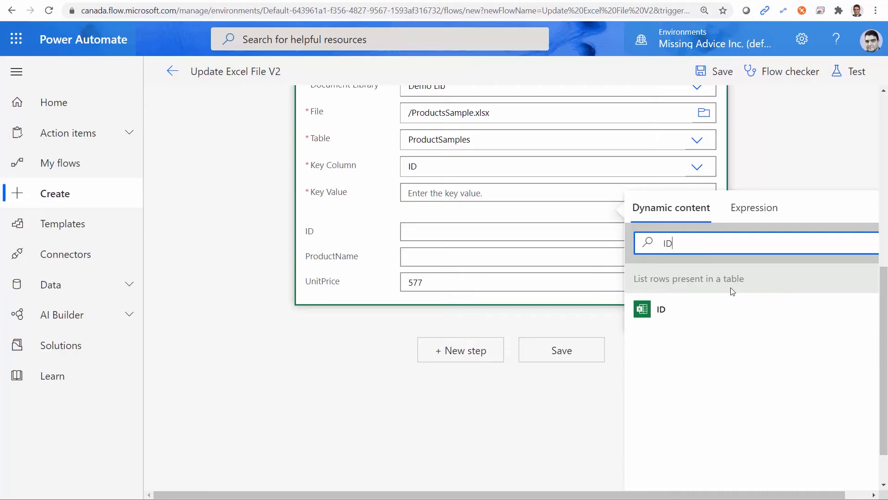
click(339, 371)
scroll(340, 371, up, 7)
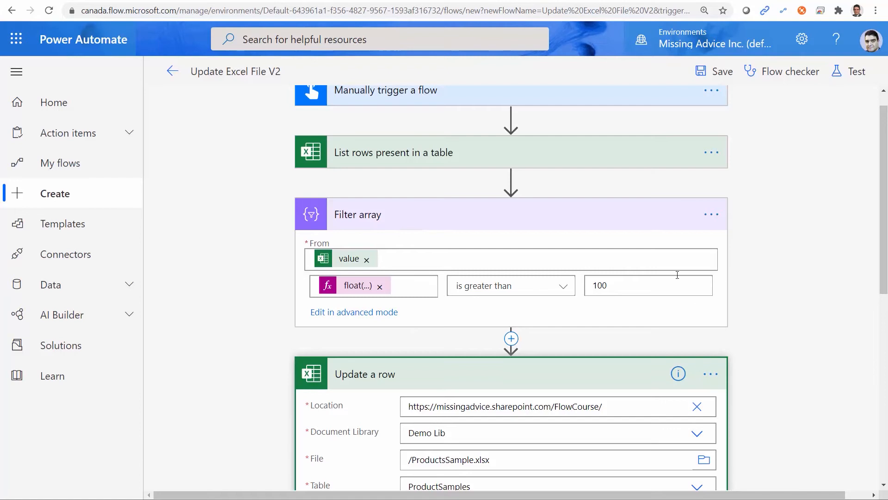
scroll(680, 389, down, 6)
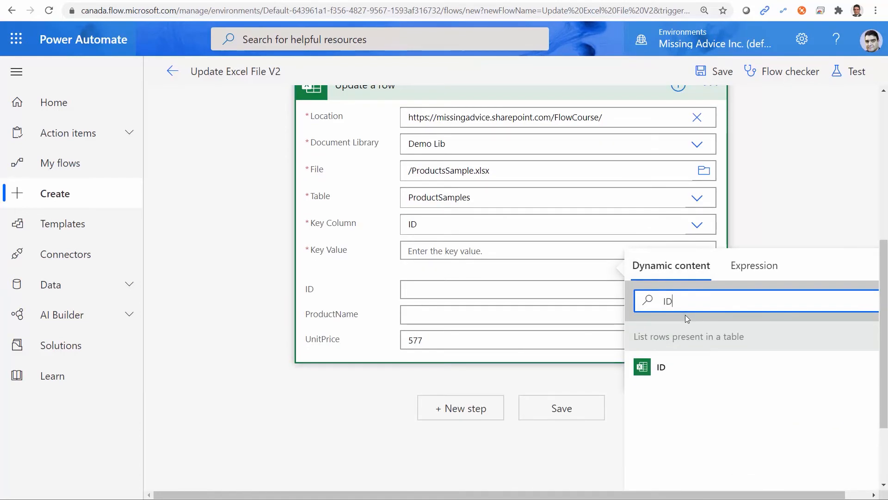
key(BackSpace)
key(BackSpace)
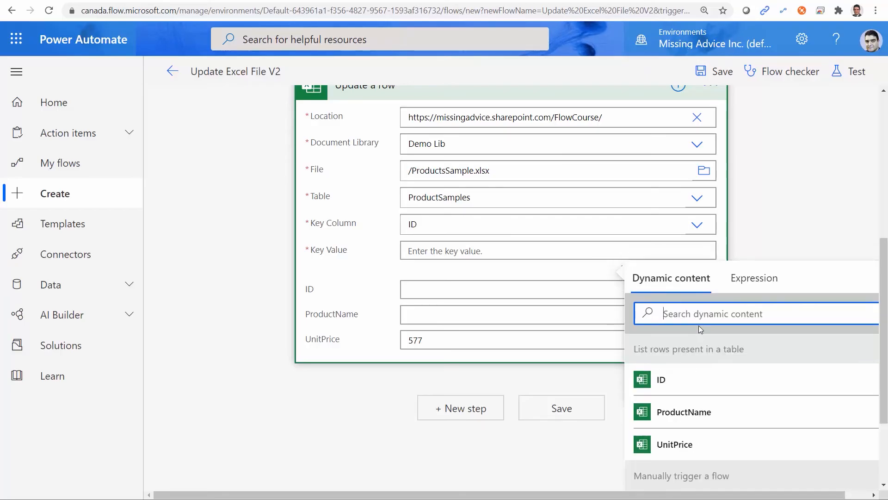
scroll(267, 396, up, 6)
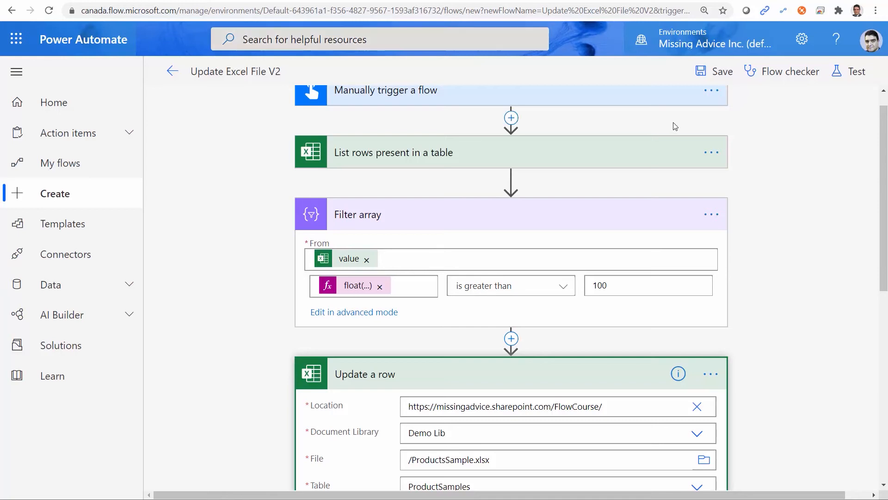
Save the flow and run a manually triggered test
click(852, 72)
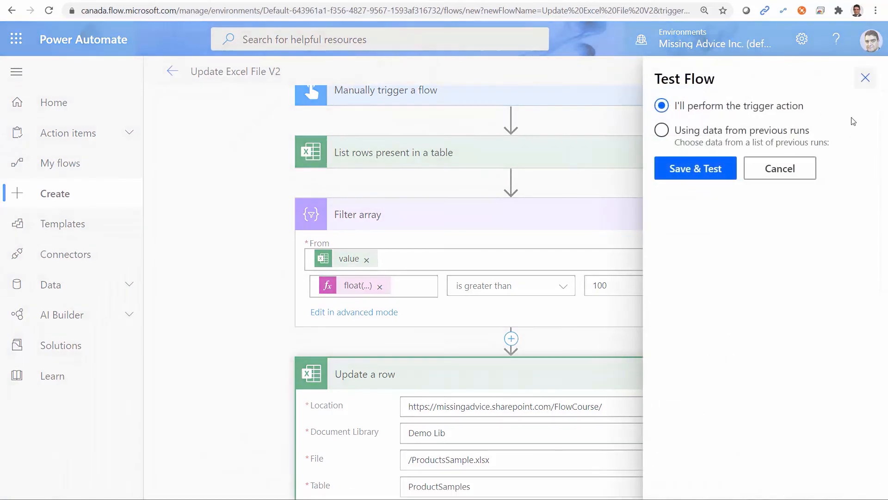
click(680, 167)
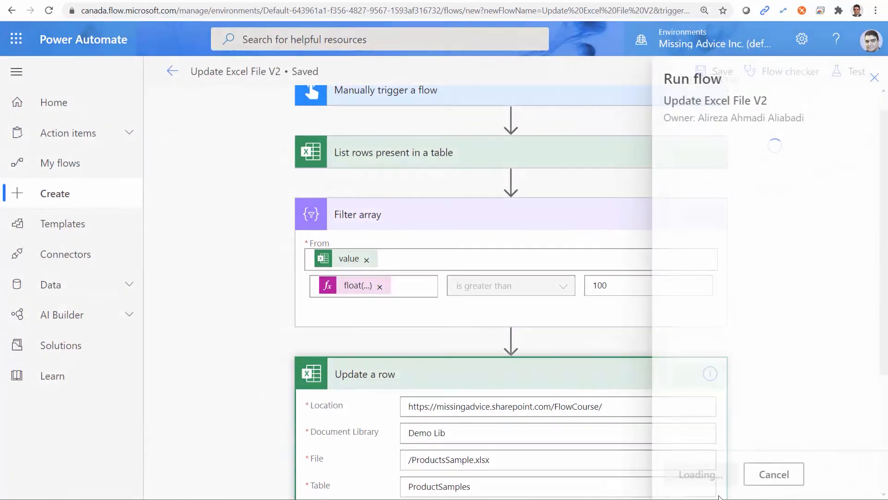
click(690, 474)
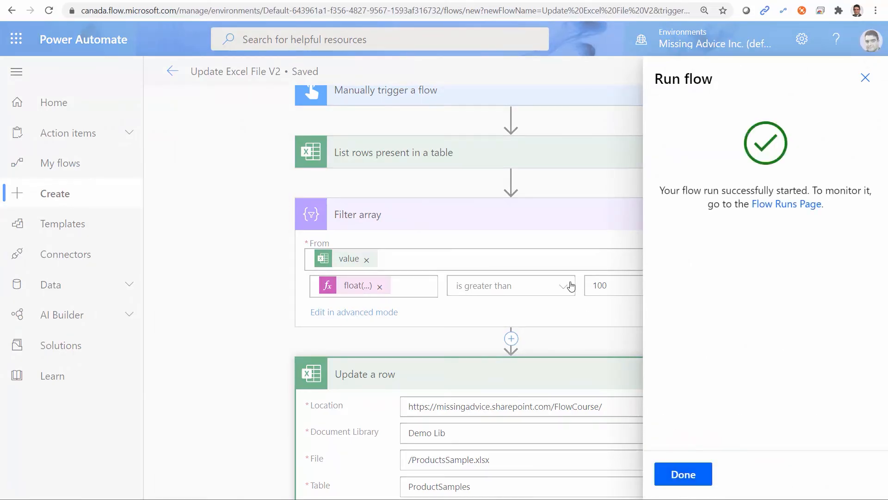
click(681, 475)
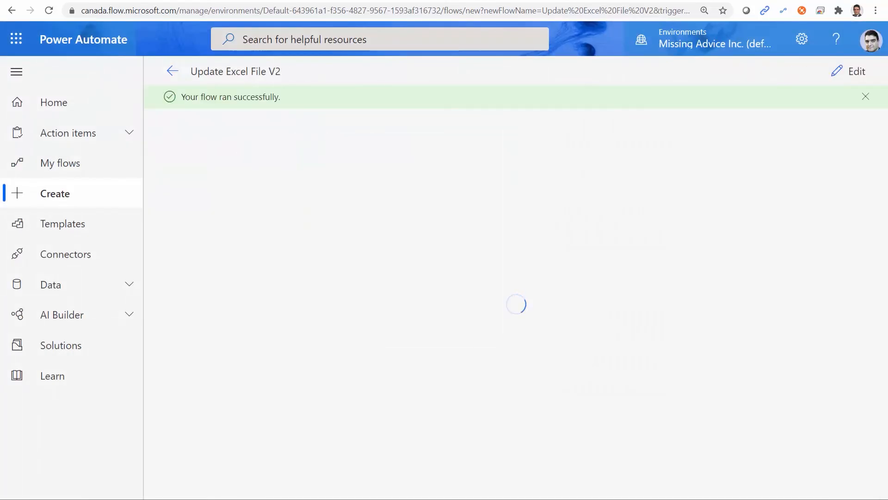
Open the Filter array action in the run results and copy the entire JSON of its output body
click(483, 272)
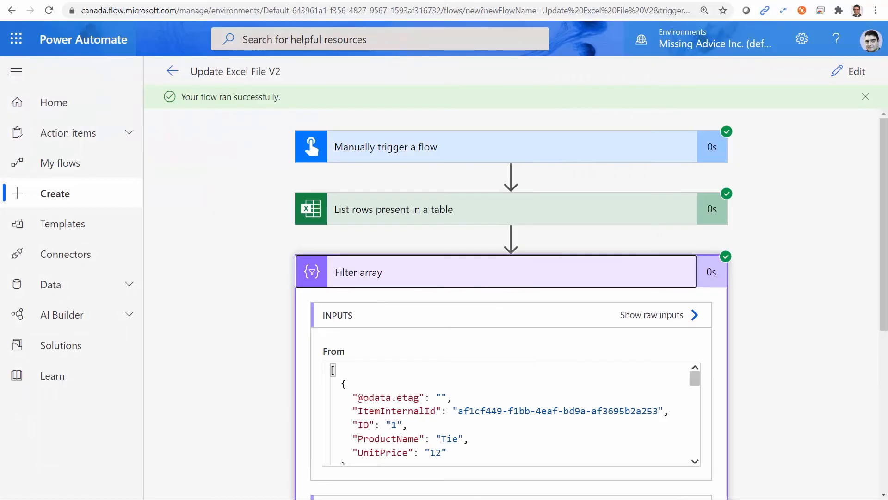
scroll(811, 353, down, 6)
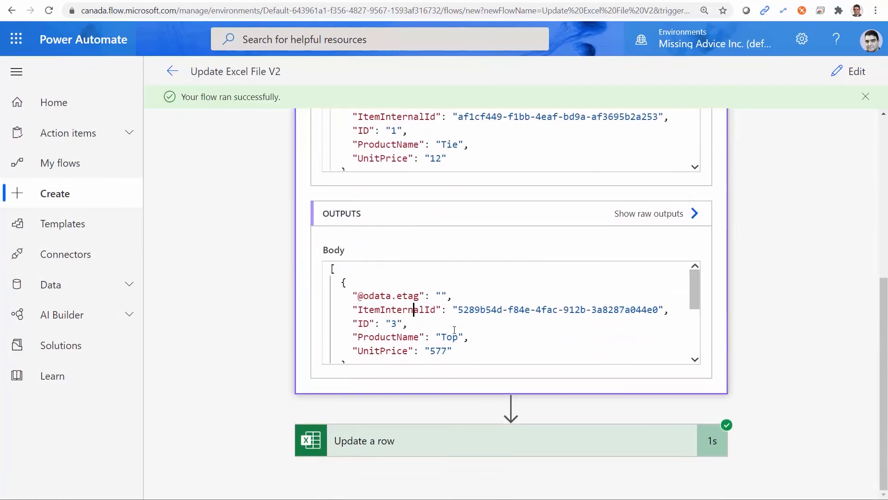
key(ctrl+a)
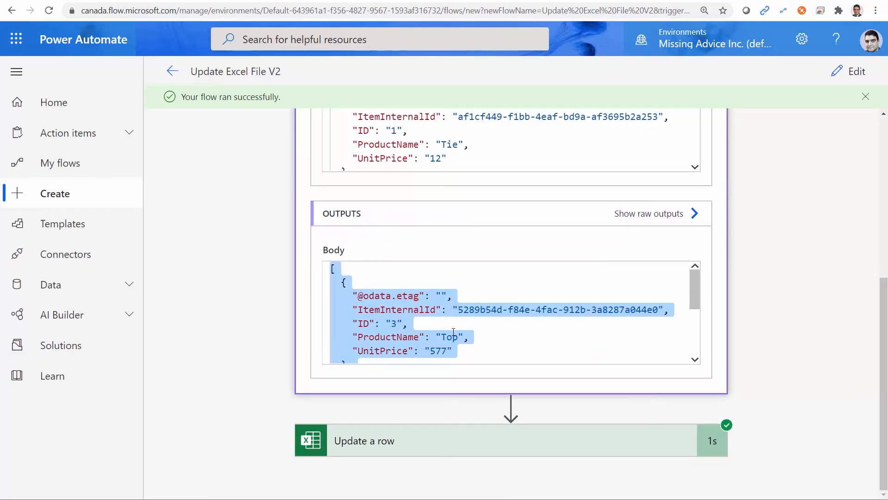
Return to editing the flow and insert a Parse JSON action between Filter array and Update a row
click(860, 74)
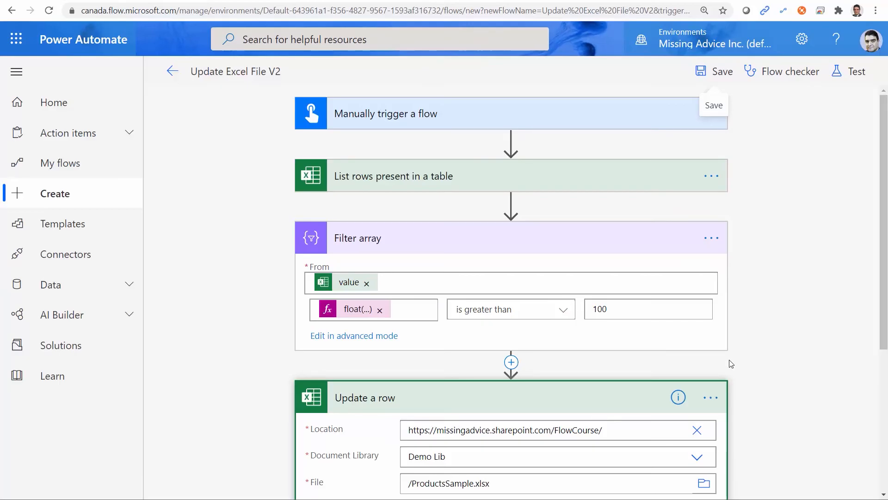
click(511, 362)
click(504, 382)
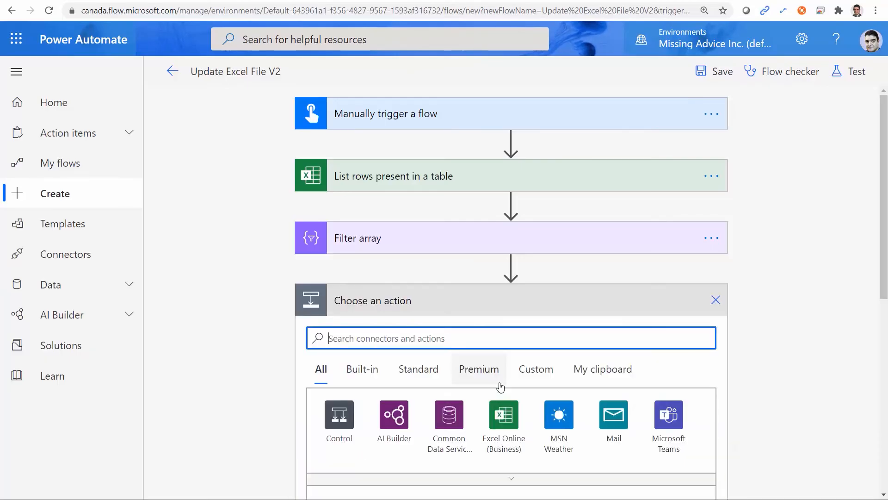
text(P)
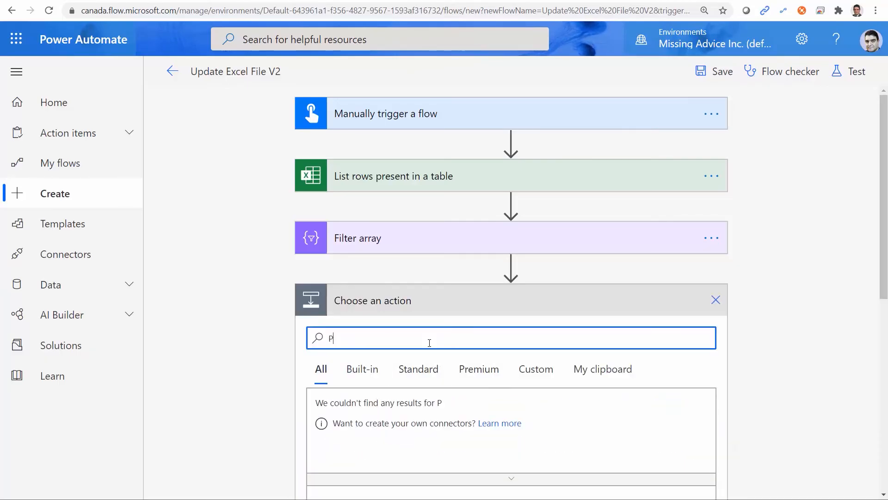
text(arse JSON)
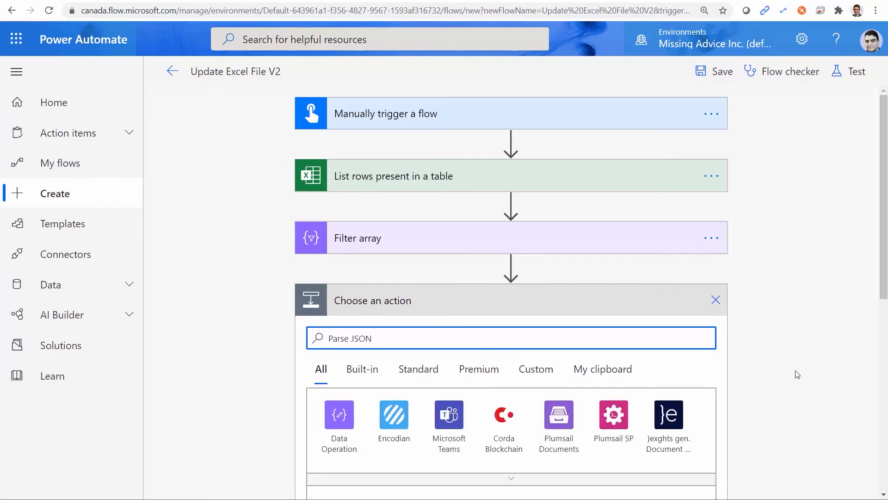
scroll(797, 374, down, 4)
click(335, 376)
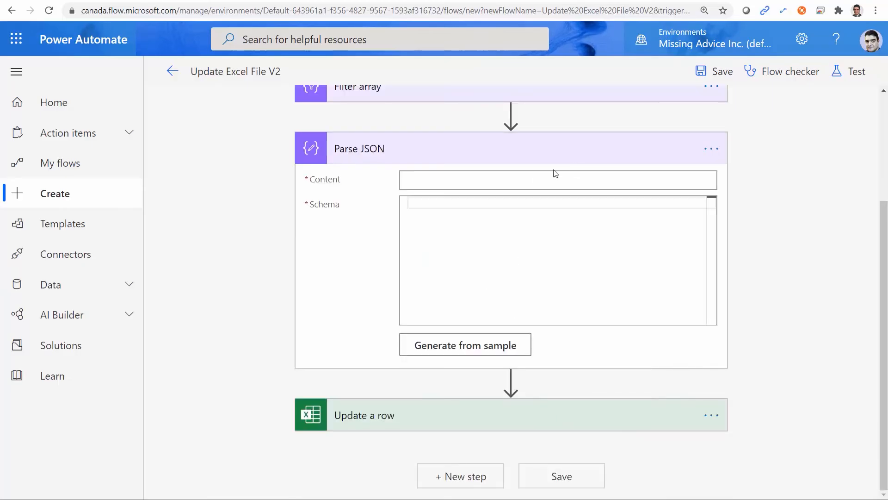
Set the Content of the Parse JSON action to the Body output of Filter array
scroll(767, 264, up, 3)
click(418, 335)
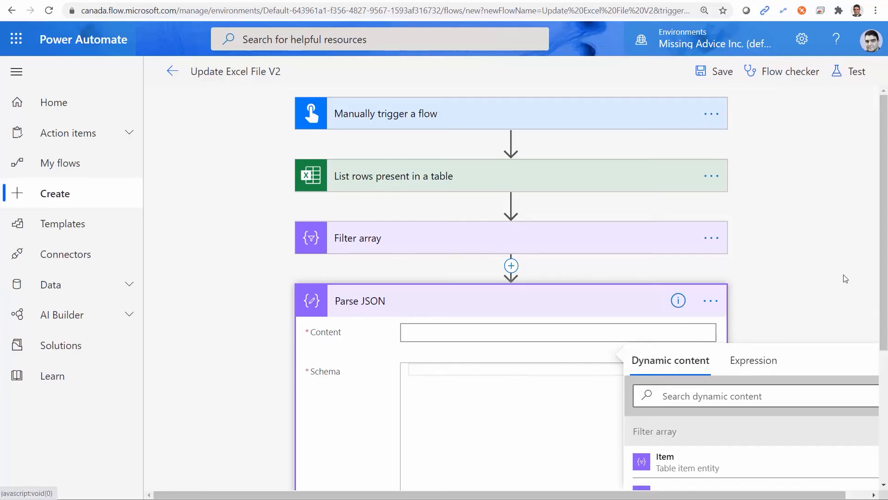
scroll(800, 284, down, 2)
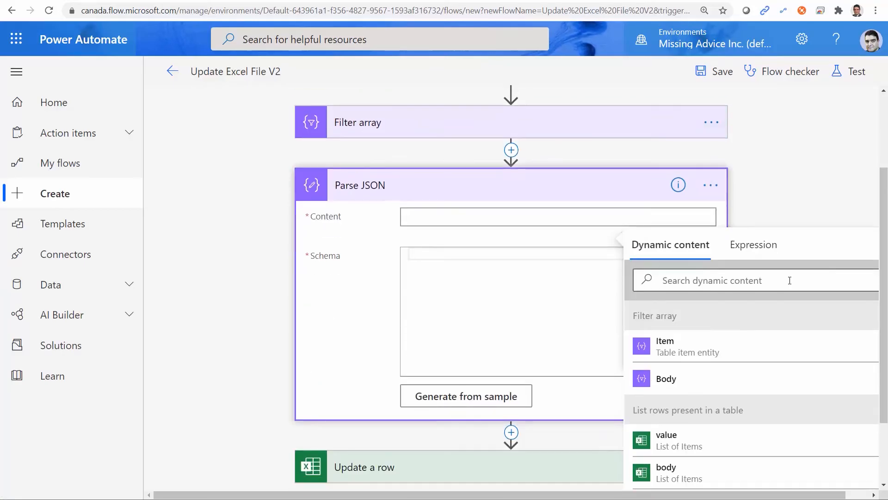
click(673, 380)
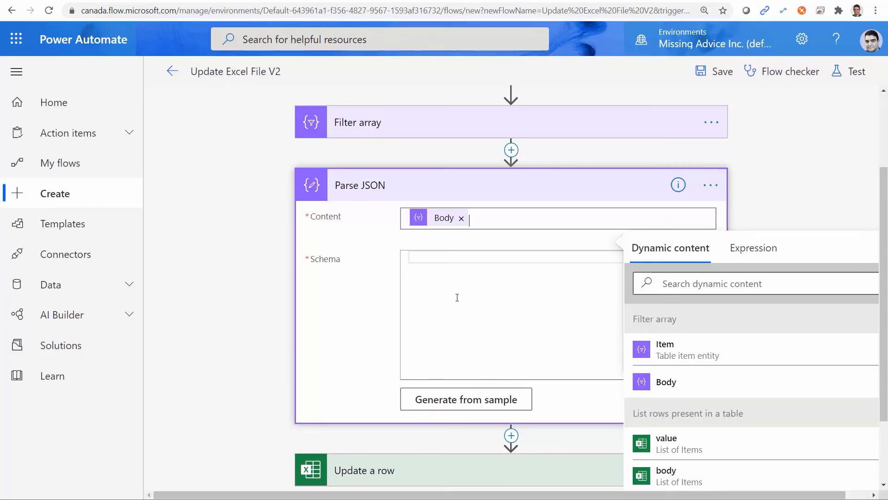
Generate the Parse JSON schema from the copied Filter array output as the sample payload, and collapse the action
click(466, 401)
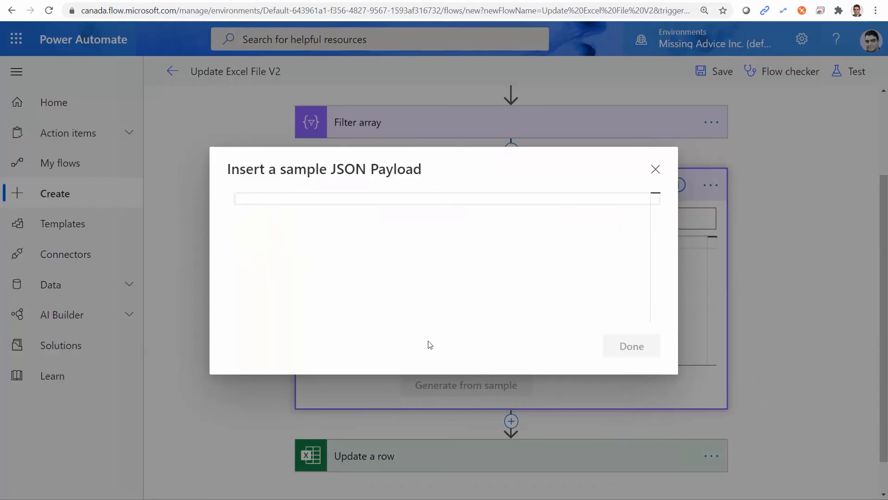
click(369, 219)
key(ctrl+v)
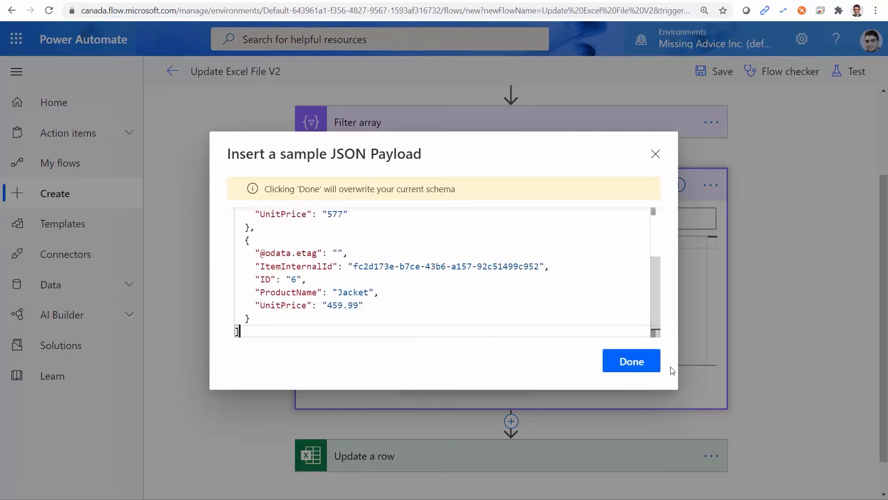
click(618, 368)
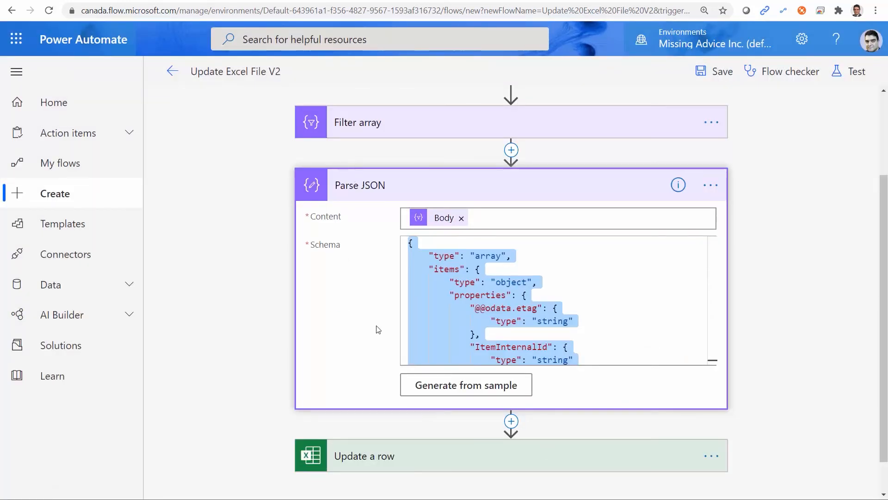
click(528, 196)
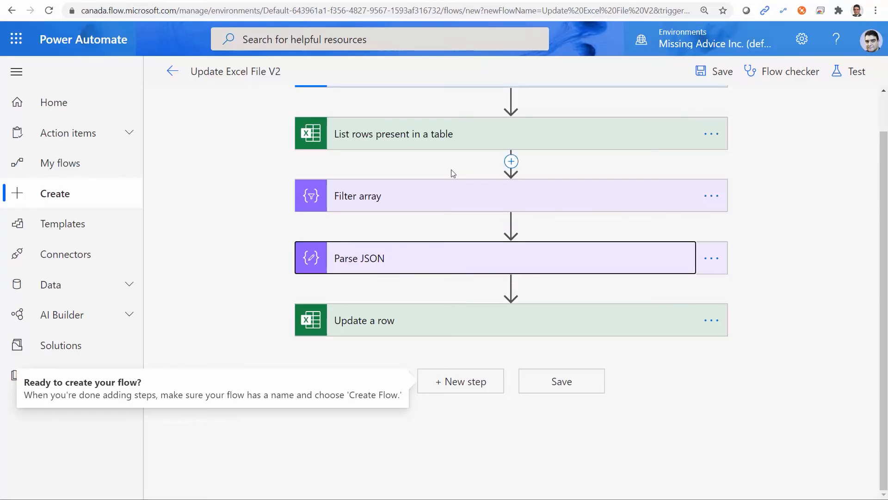
click(376, 235)
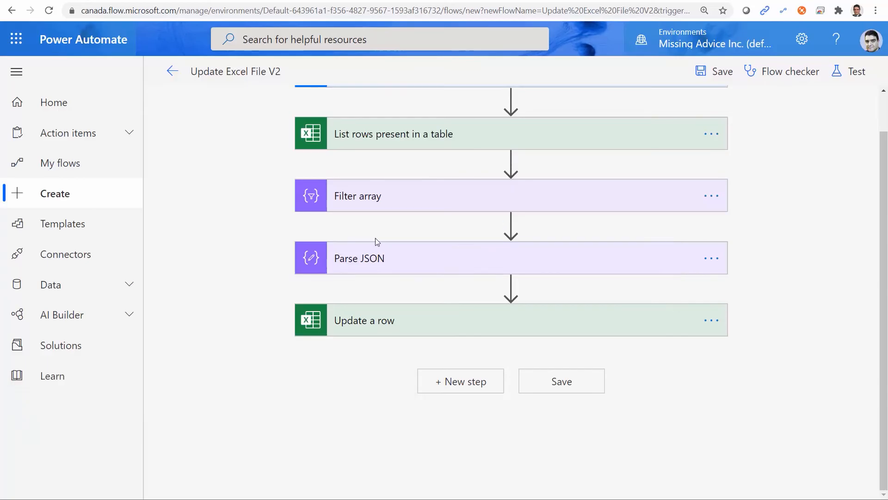
Replace the Key Value of the Update a row action with the ID output of Parse JSON
click(485, 329)
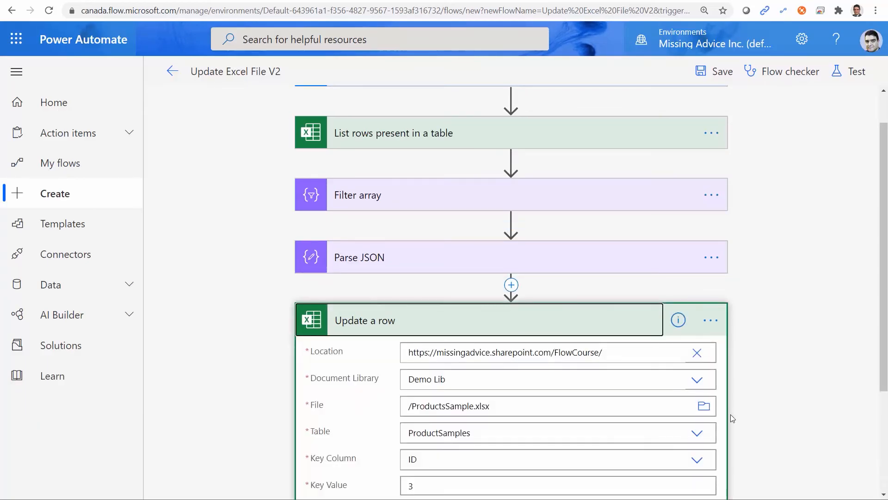
click(414, 333)
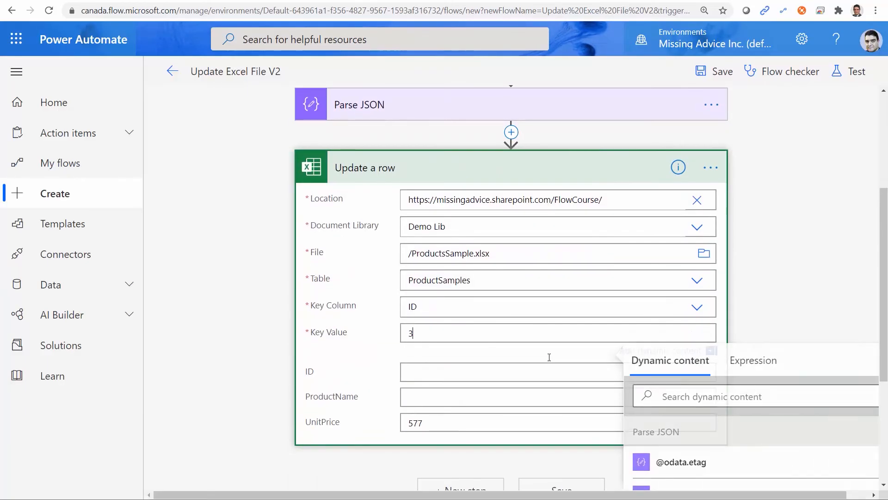
key(BackSpace)
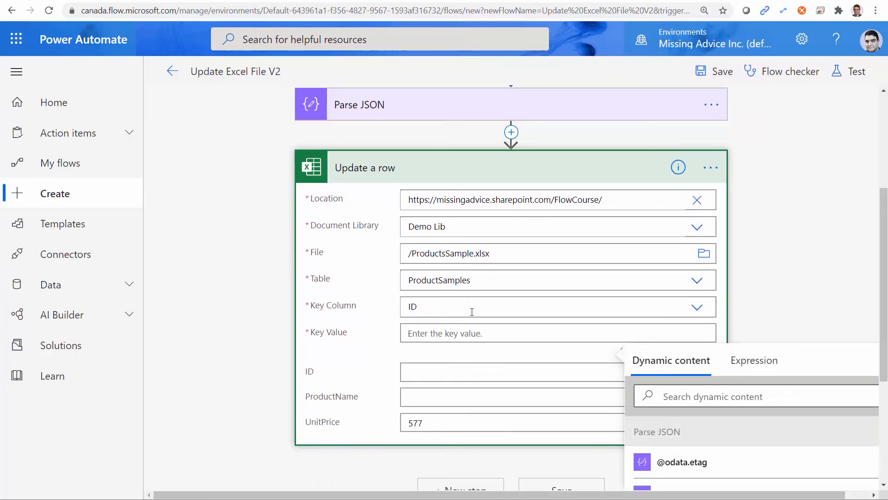
scroll(766, 347, down, 4)
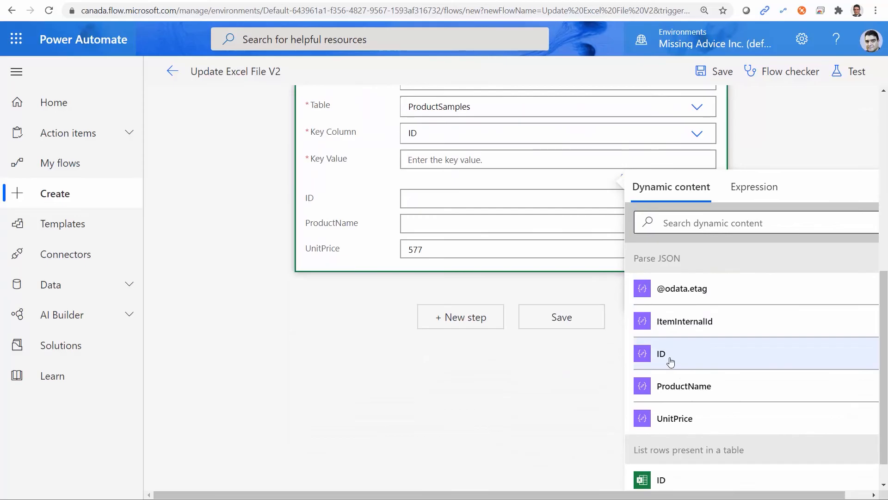
scroll(548, 298, up, 5)
scroll(540, 316, up, 2)
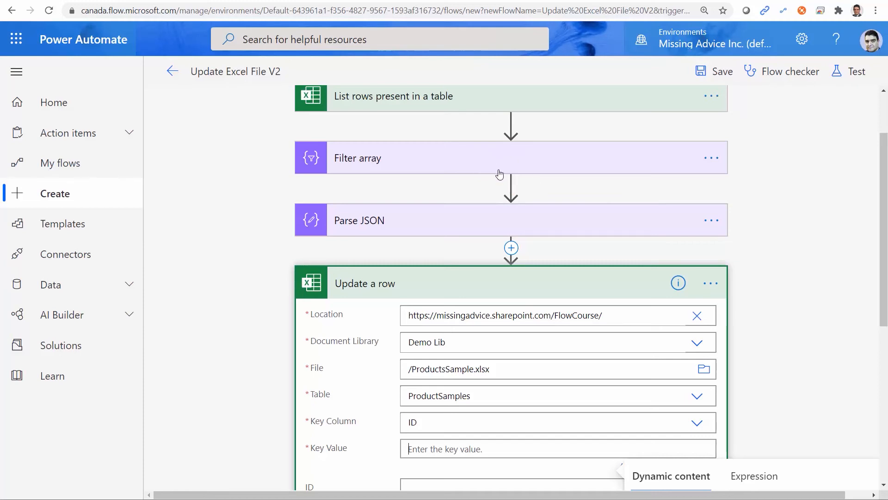
scroll(736, 396, down, 3)
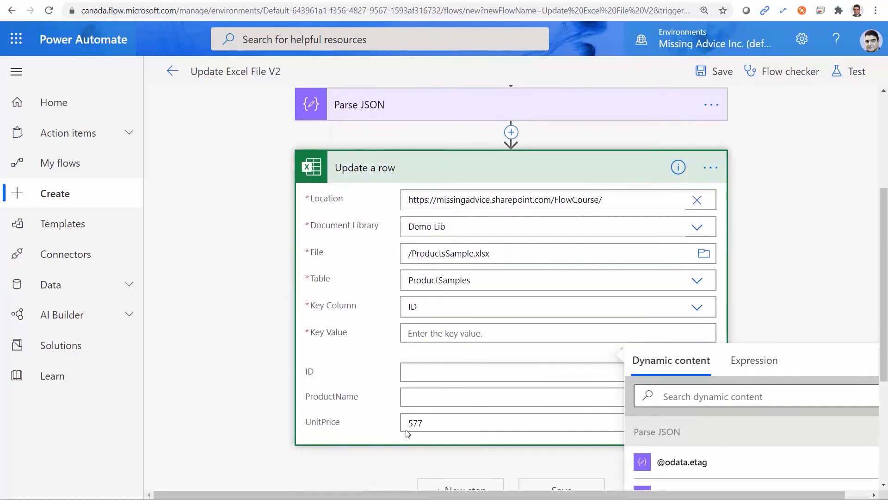
scroll(803, 307, down, 3)
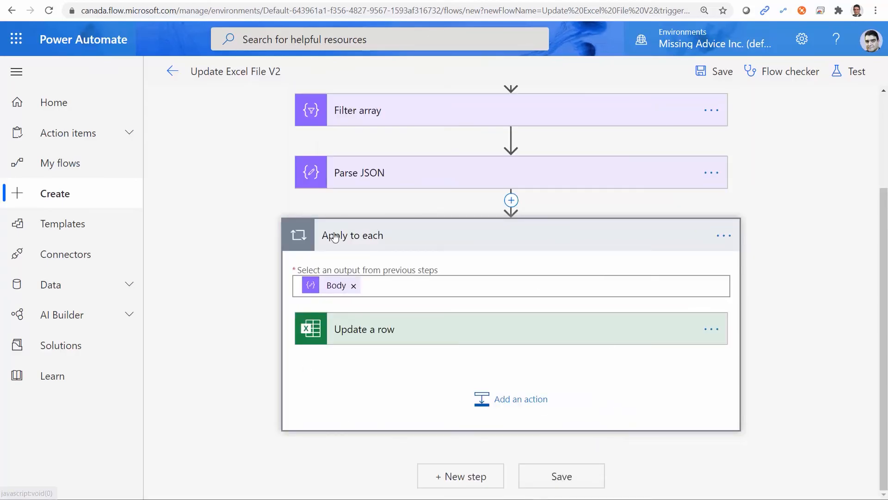
Replace the UnitPrice value of the Update a row action with the UnitPrice output of Parse JSON
click(461, 334)
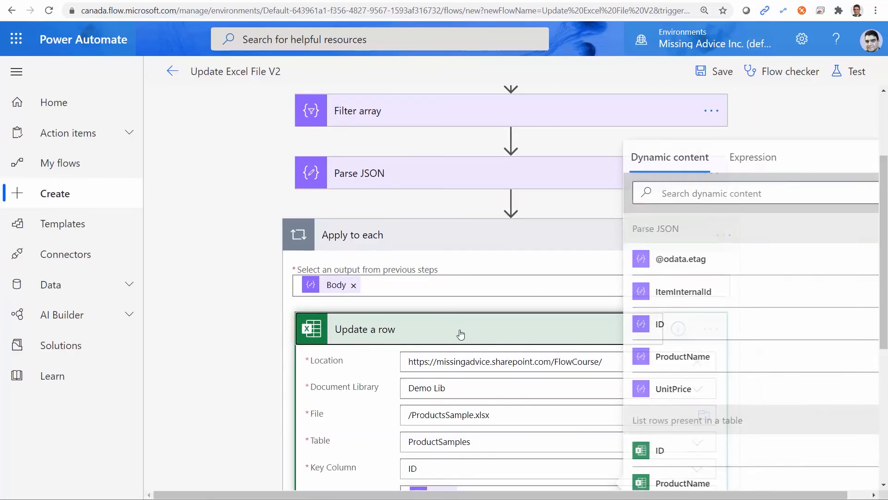
scroll(291, 374, down, 3)
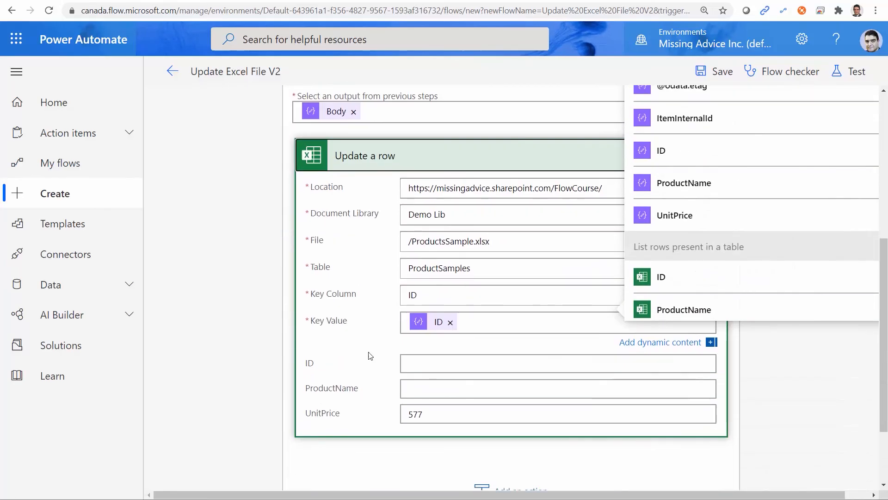
click(439, 418)
key(BackSpace)
key(BackSpace)
key(BackSpace)
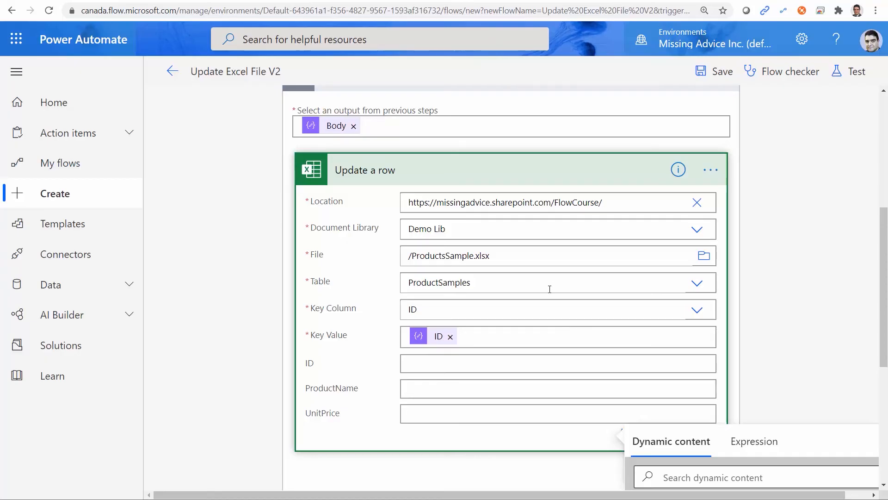
scroll(801, 374, down, 3)
scroll(766, 436, down, 2)
click(664, 441)
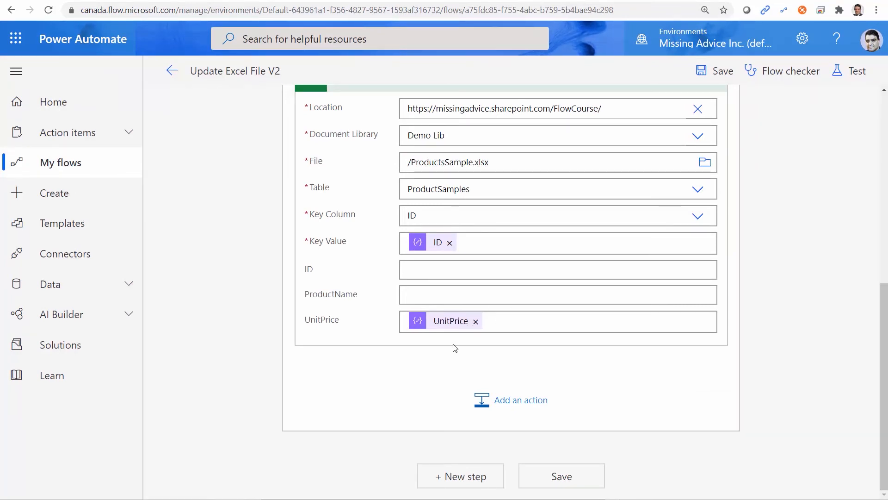
Remove the UnitPrice output from the UnitPrice field of Update a row and start the expression mul(1.1, ) for that field
scroll(527, 377, up, 2)
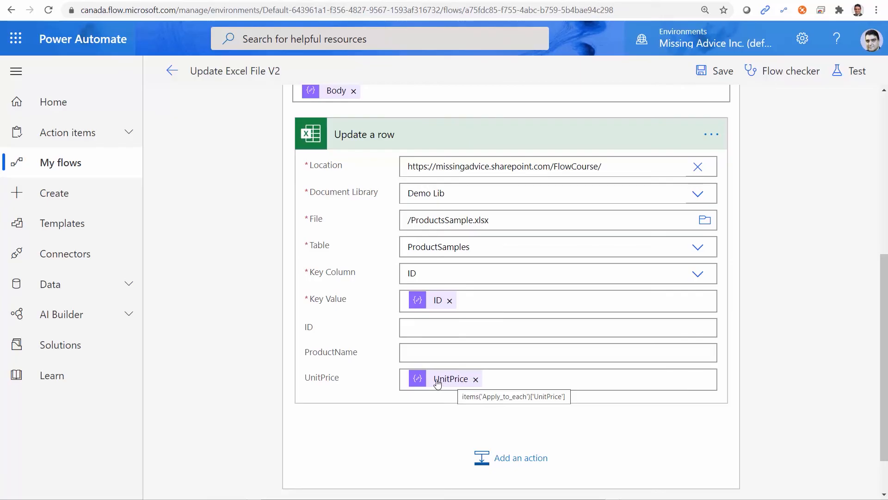
click(476, 380)
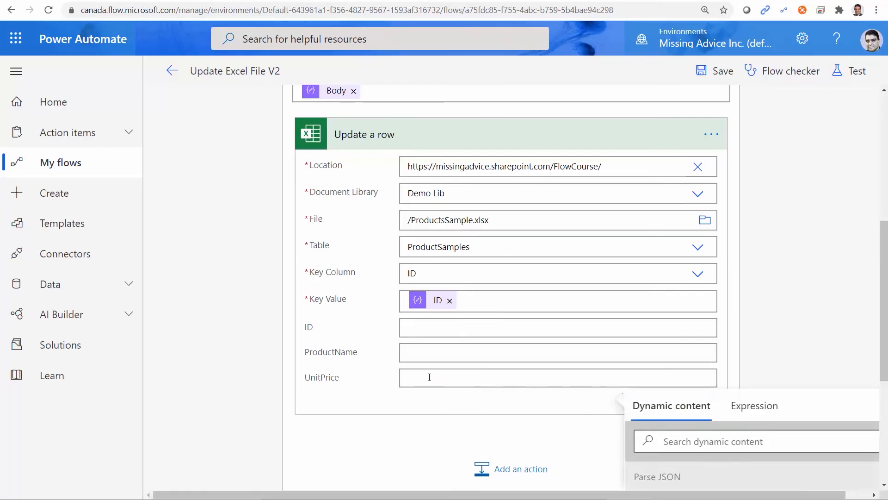
click(759, 413)
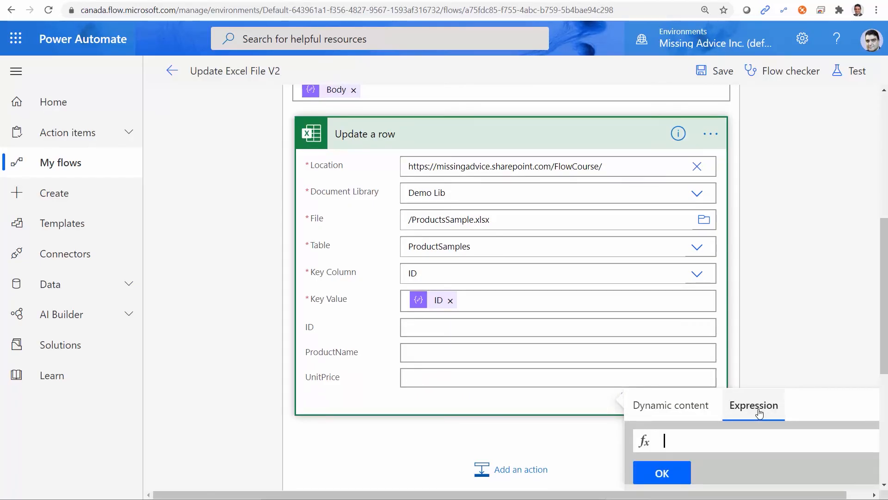
text(mul()
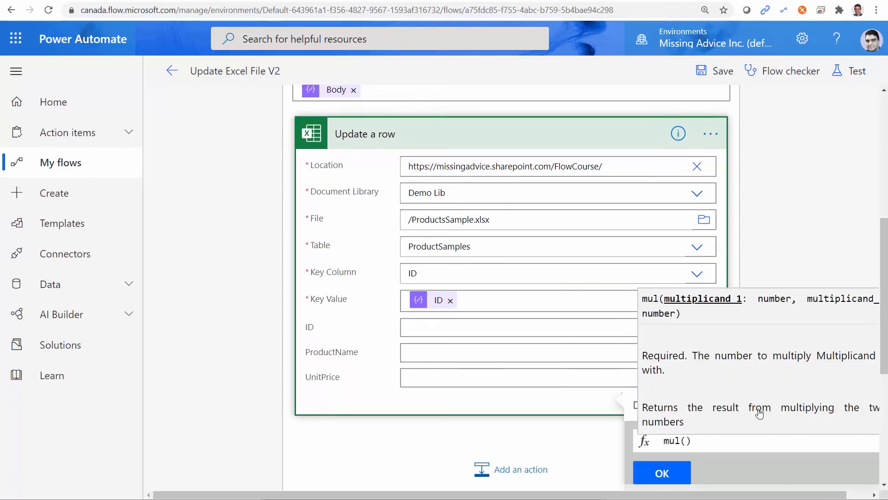
text(1.1)
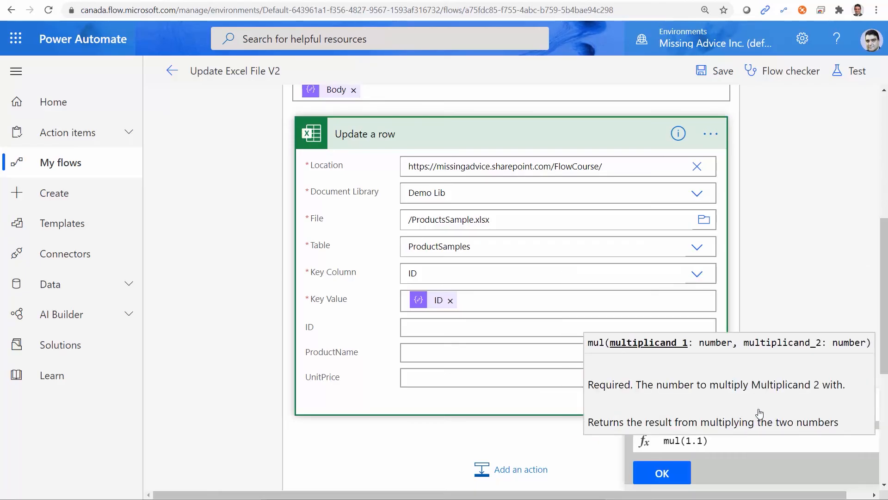
text(,)
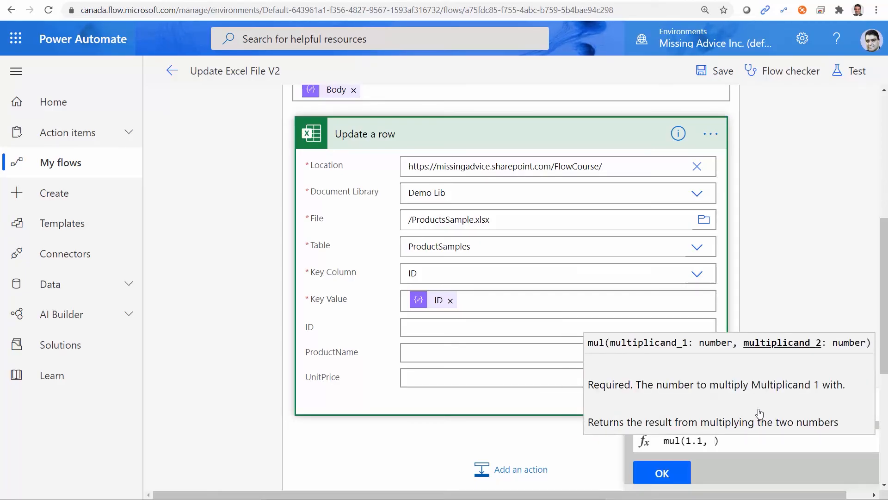
click(698, 445)
click(709, 442)
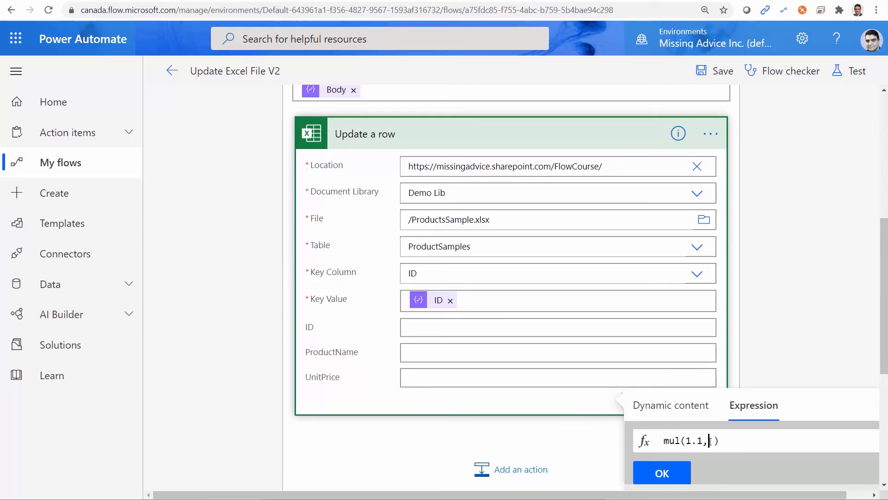
Try float() as the second argument of the mul expression, and cut the whole expression
click(660, 410)
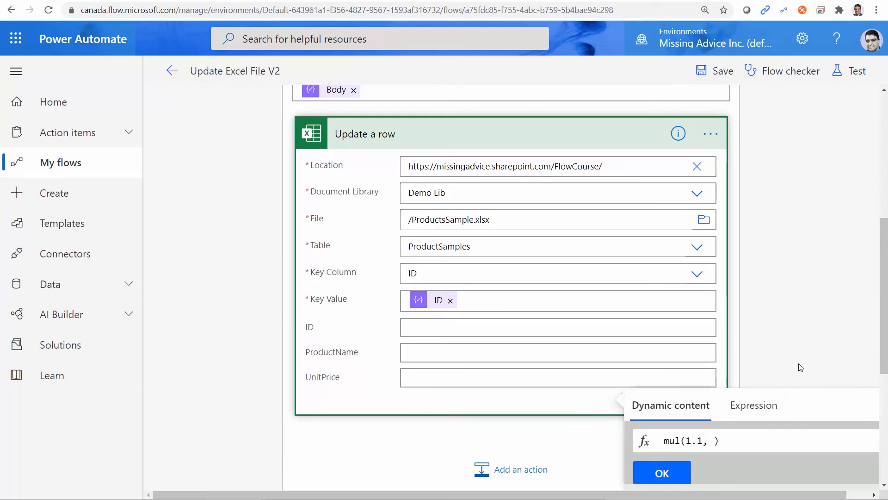
scroll(800, 367, down, 4)
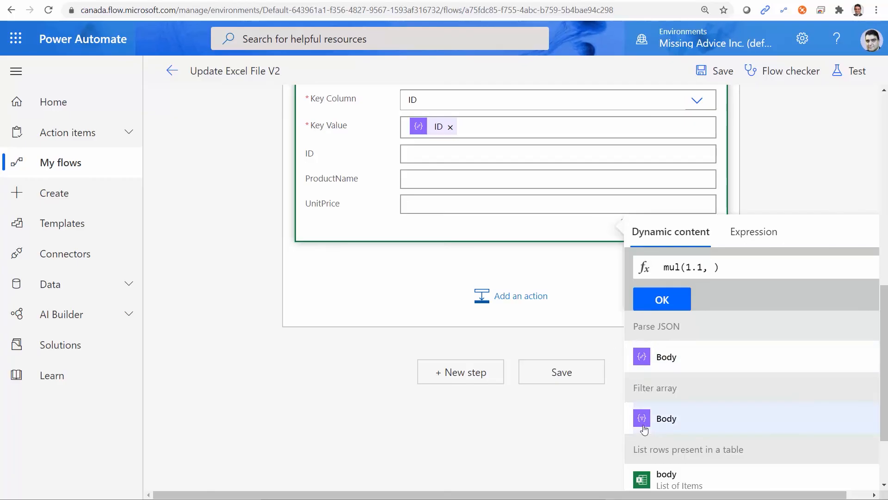
click(727, 269)
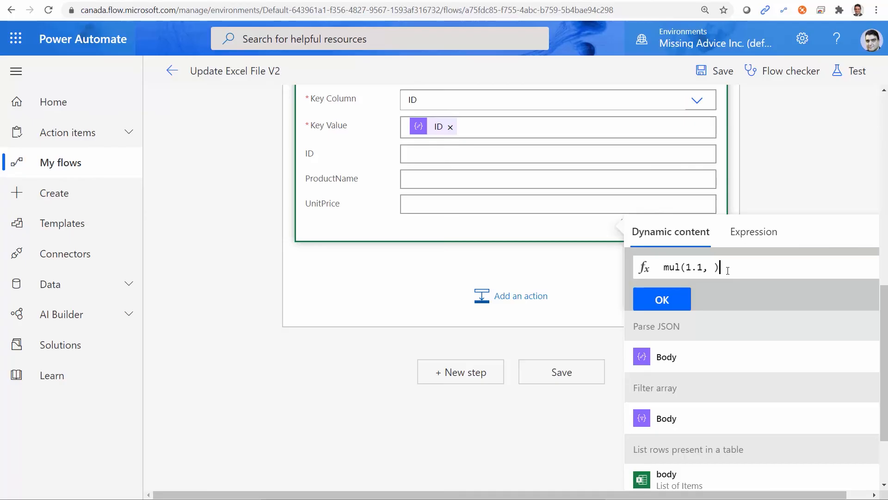
key(Right)
text(float()
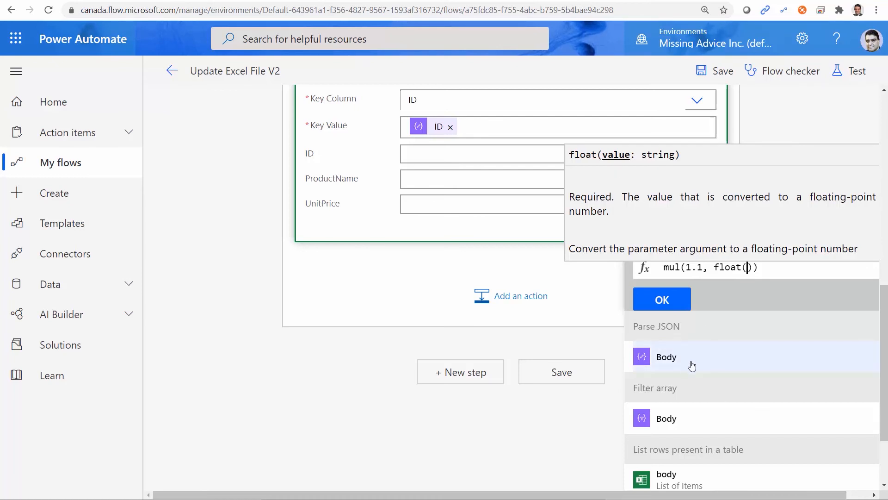
click(763, 271)
key(ctrl+a)
key(ctrl+x)
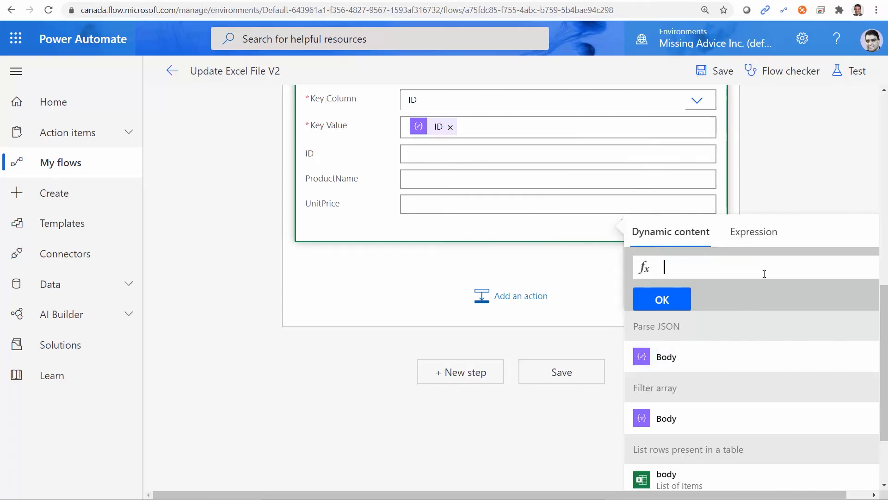
Insert the Parse JSON UnitPrice output in the emptied UnitPrice field and save the flow
click(652, 234)
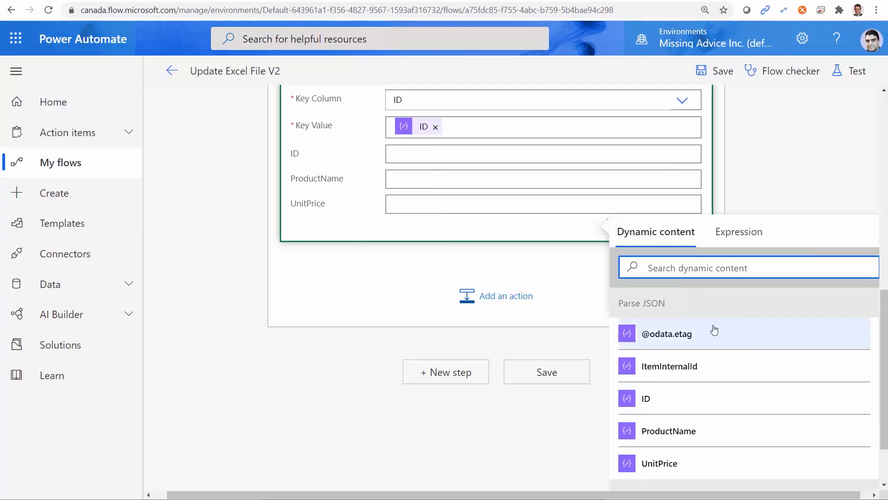
click(683, 473)
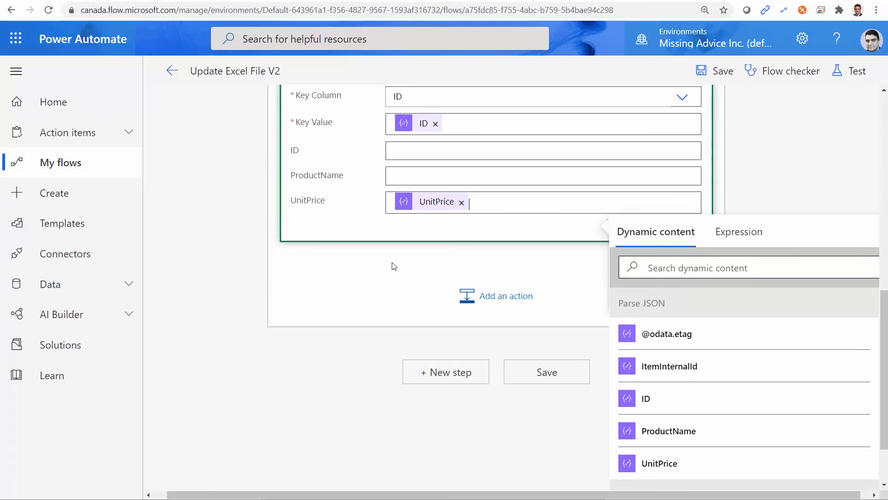
scroll(415, 313, up, 4)
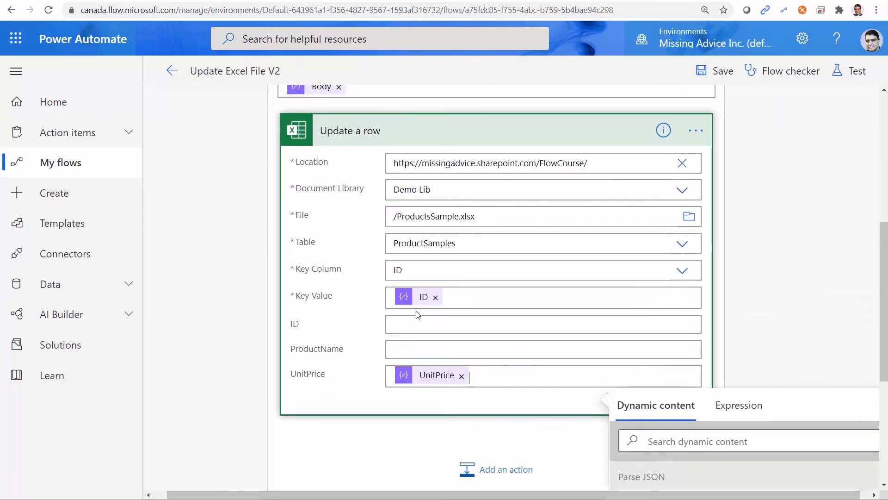
scroll(418, 315, up, 3)
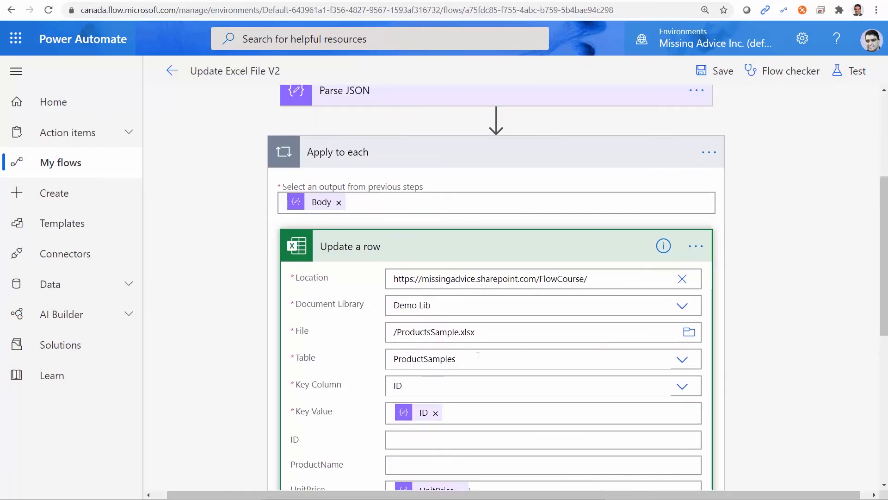
scroll(478, 356, down, 3)
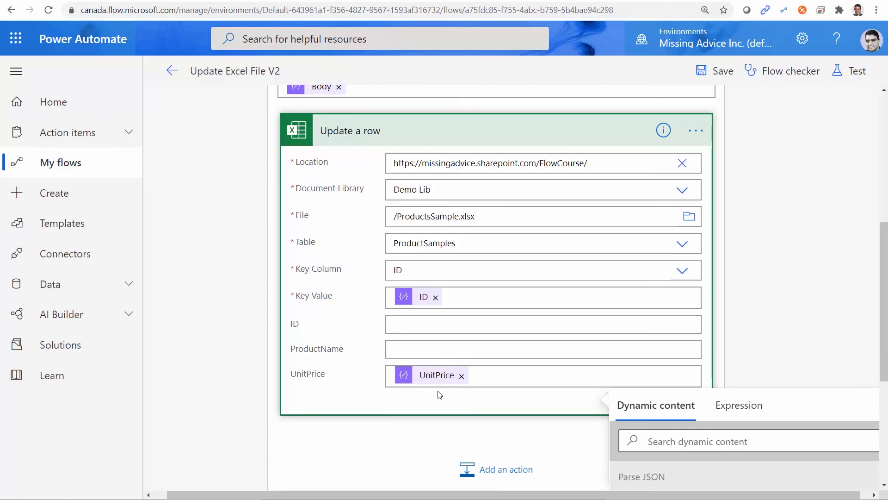
click(723, 74)
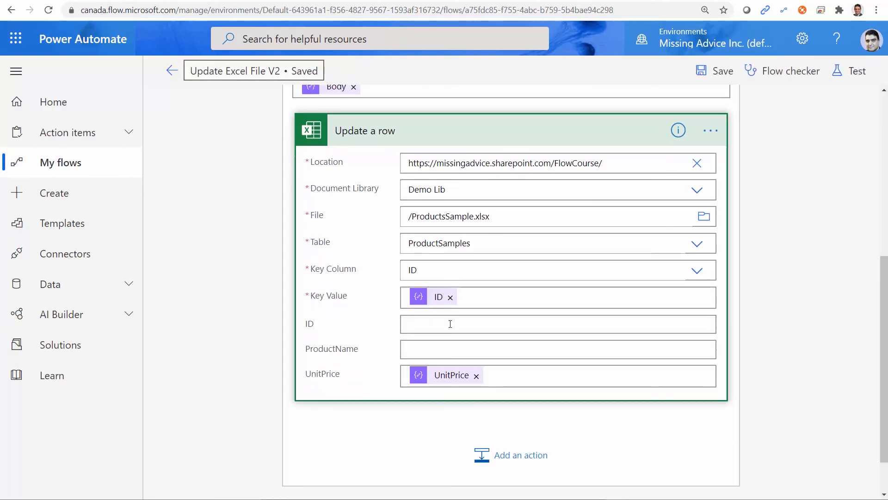
Copy items('Apply_to_each')['UnitPrice'] from the code view of the Update a row action, and close the code view
click(710, 131)
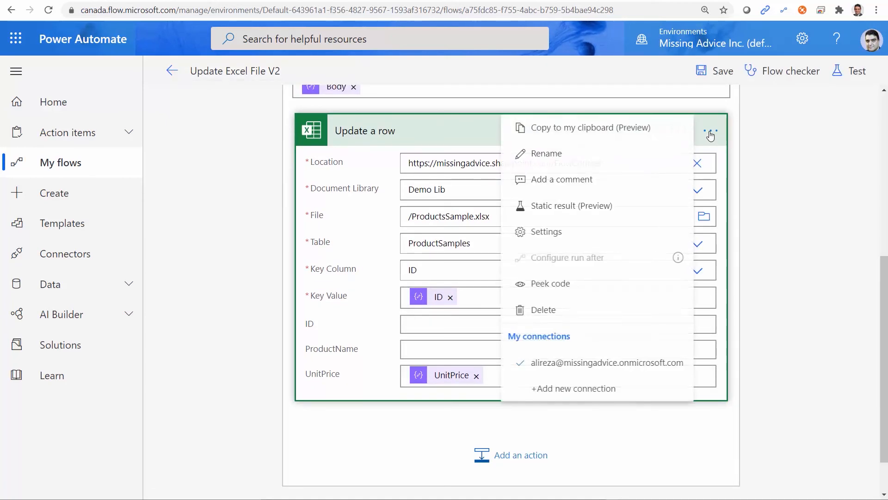
click(542, 284)
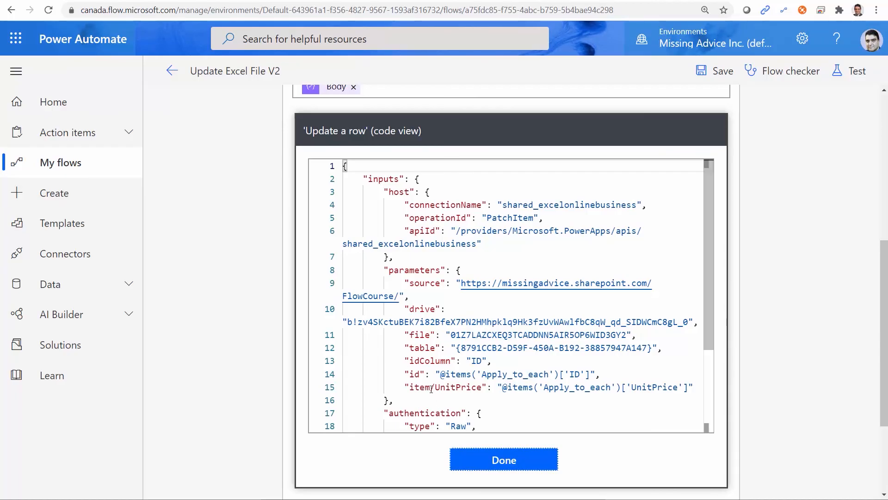
drag(410, 388, 691, 392)
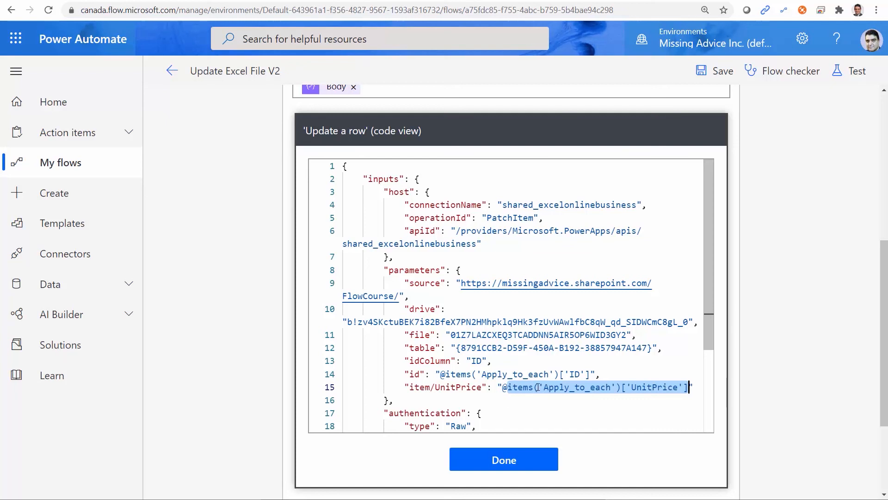
right_click(627, 388)
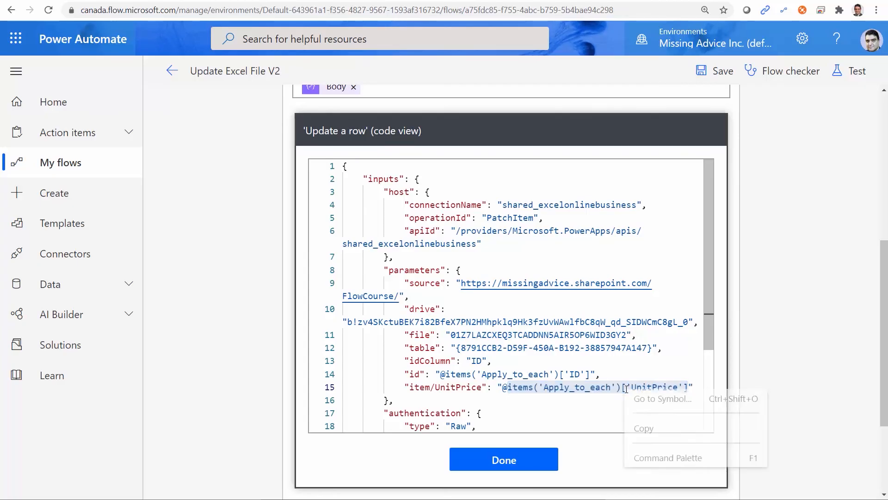
click(648, 426)
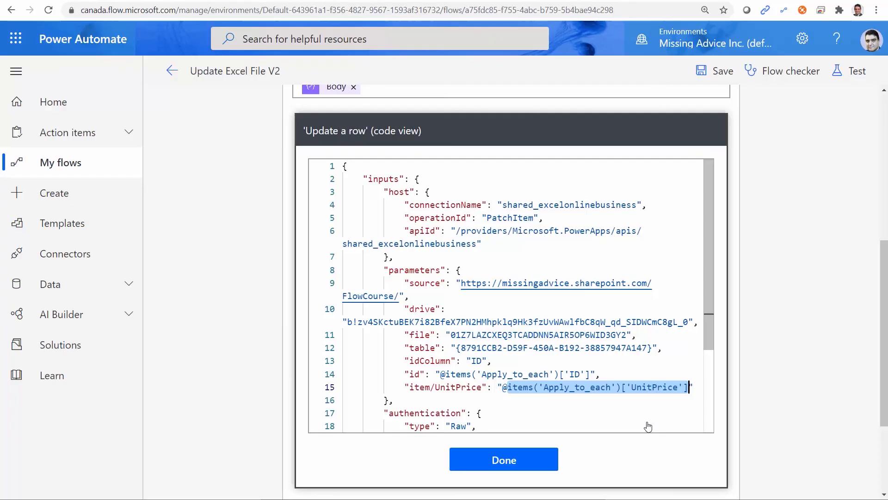
click(520, 464)
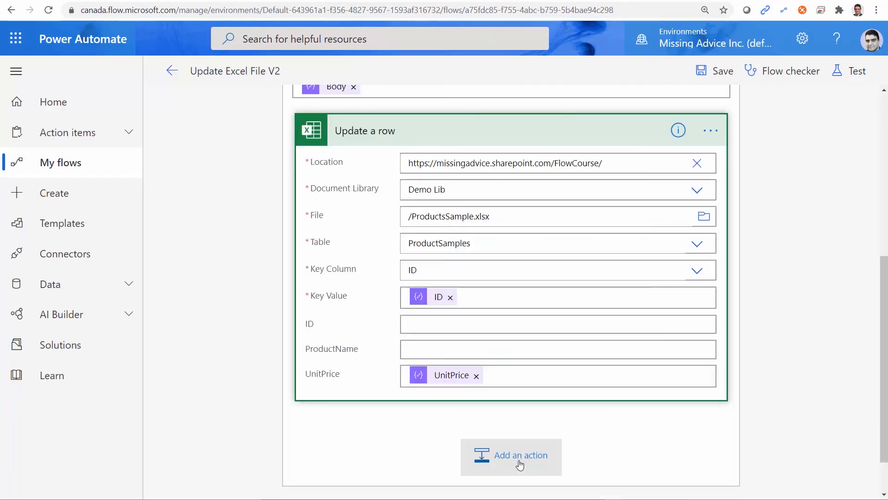
Clear the UnitPrice field of Update a row and write the expression mul(1.1, float(items('Apply_to_each')['UnitPrice'])) for it
click(477, 376)
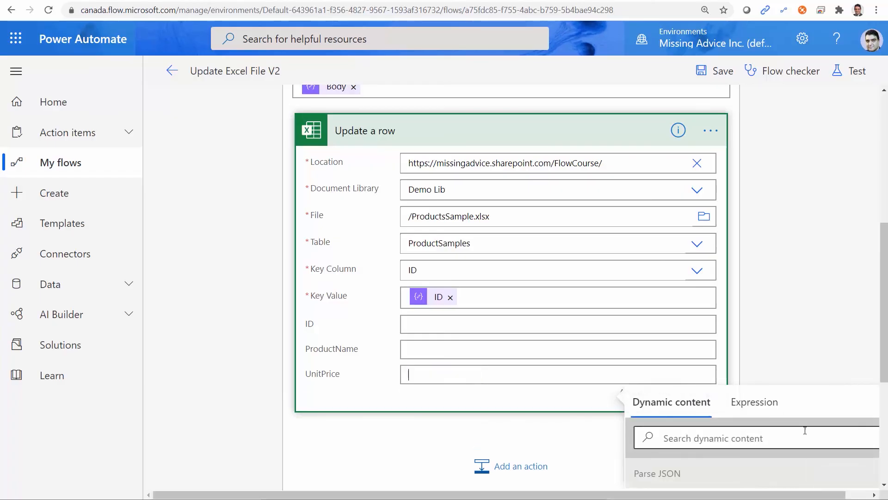
click(737, 403)
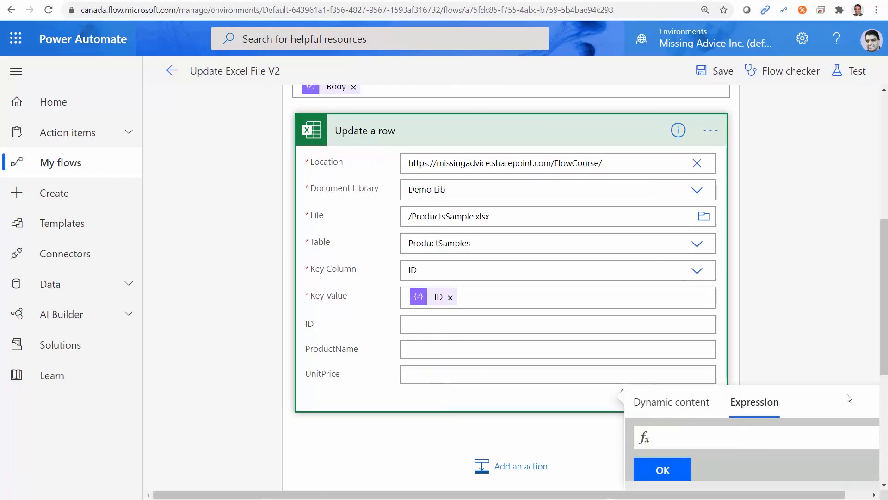
scroll(860, 394, down, 3)
drag(799, 495, 837, 496)
text(mul()
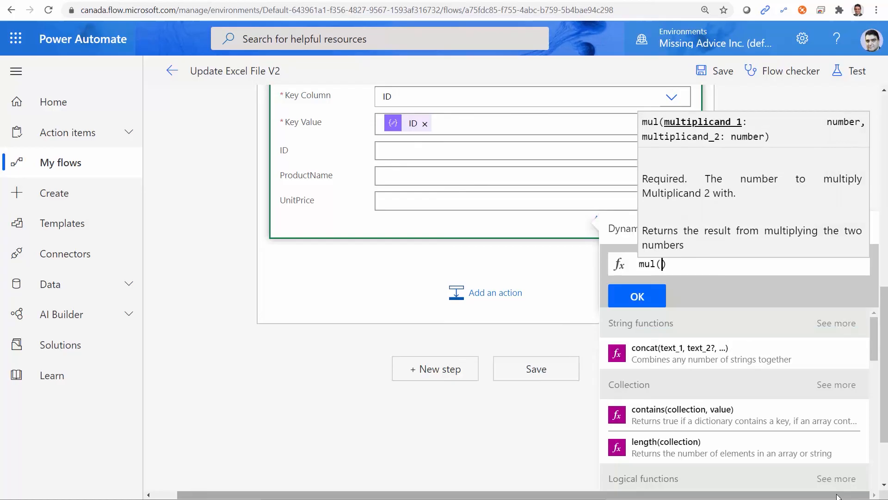
text(1.1)
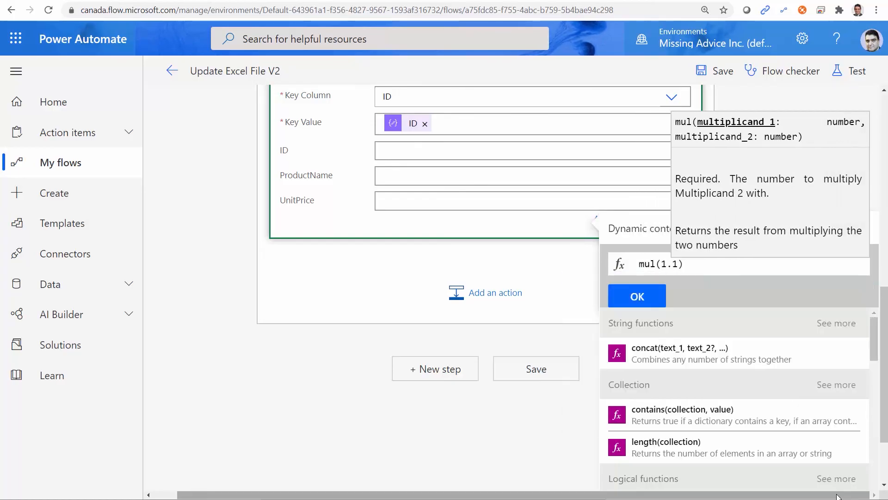
text(, float)
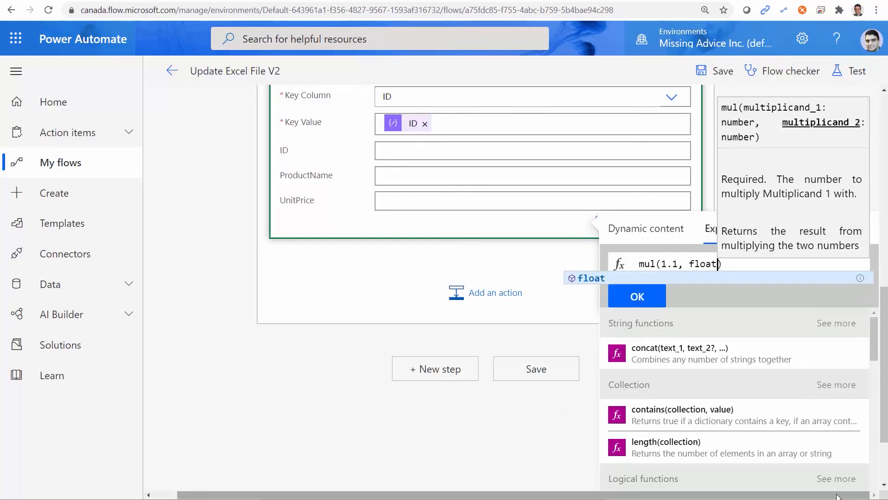
text(()
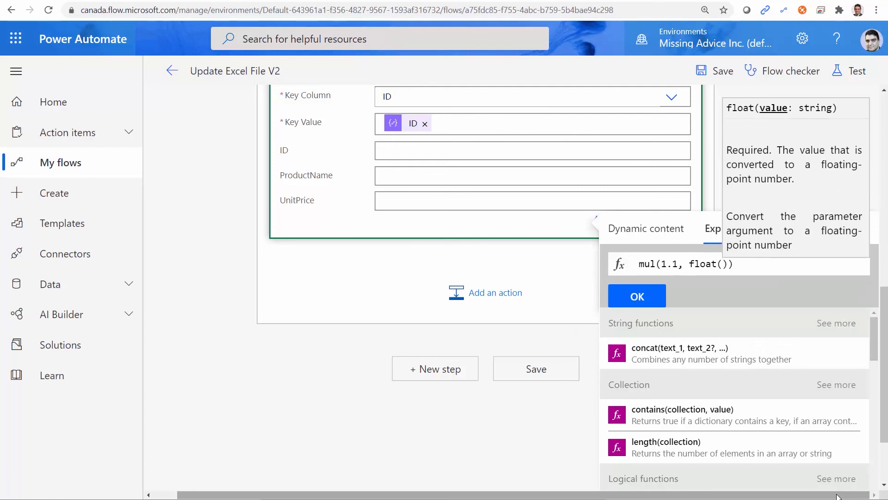
key(ctrl+v)
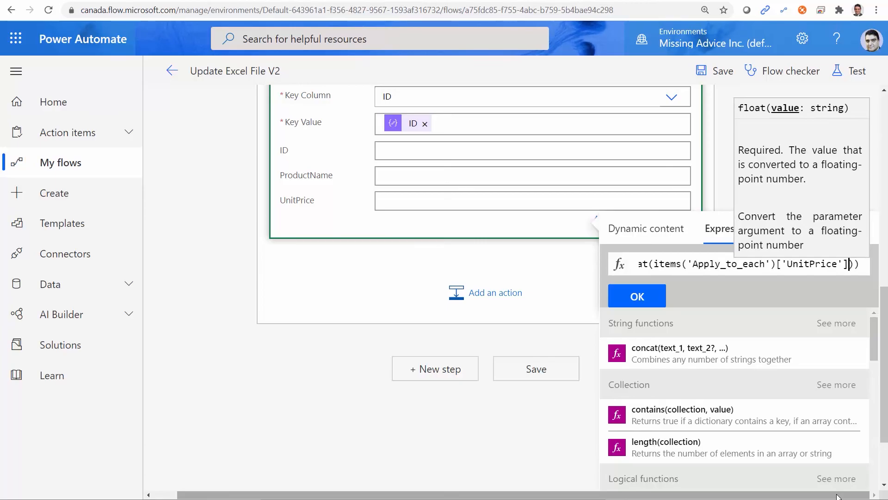
Copy the whole mul expression into a blank Notepad document, examine its items('Apply_to_each')['UnitPrice'] part, and return to the flow editor
key(ctrl+a)
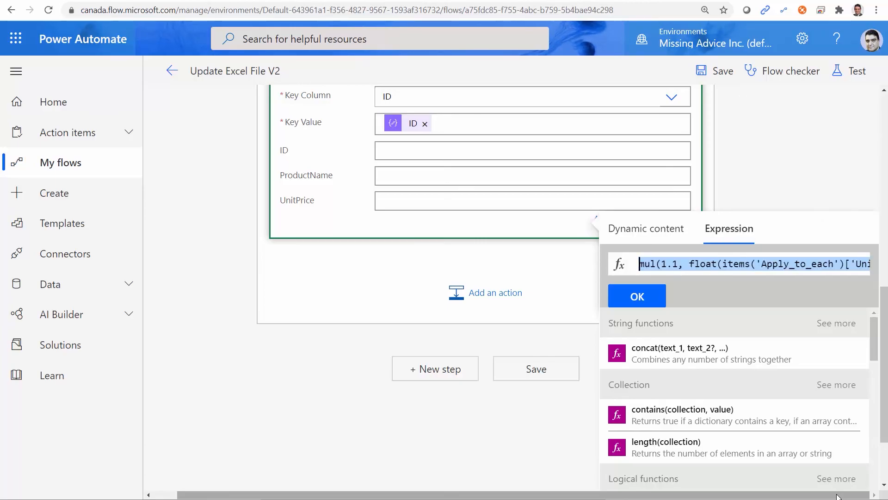
click(838, 497)
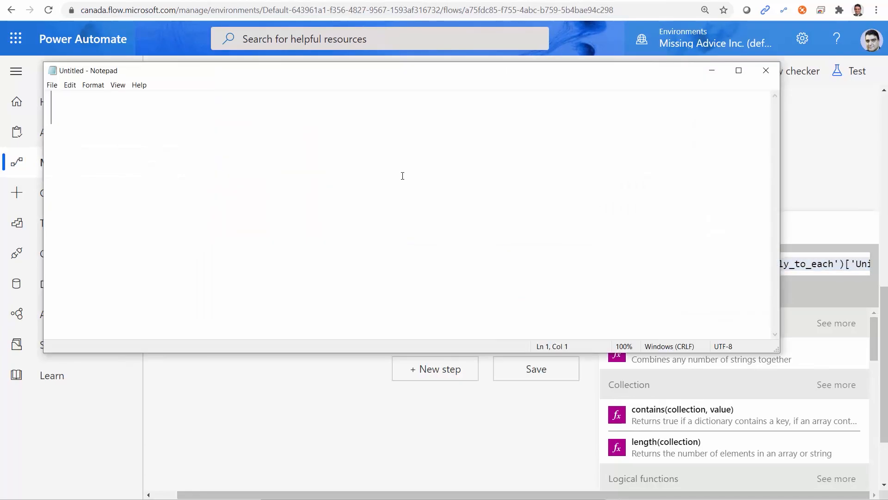
key(ctrl+v)
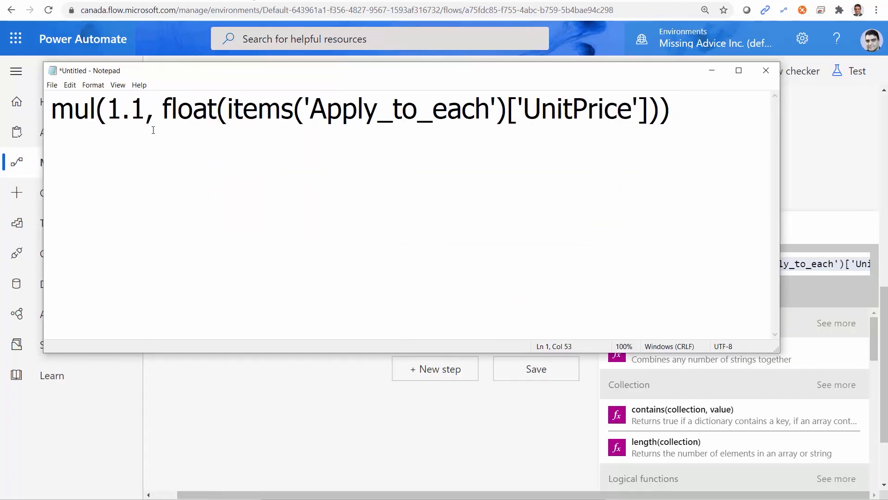
drag(226, 108, 648, 127)
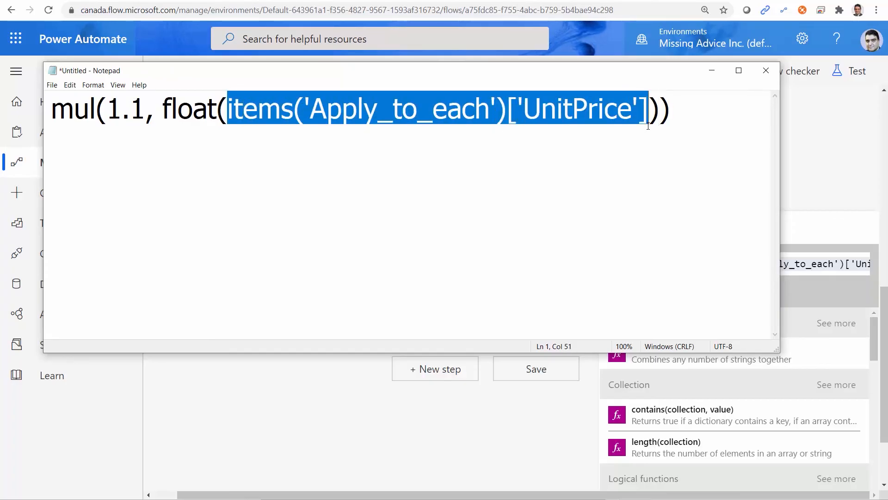
click(839, 238)
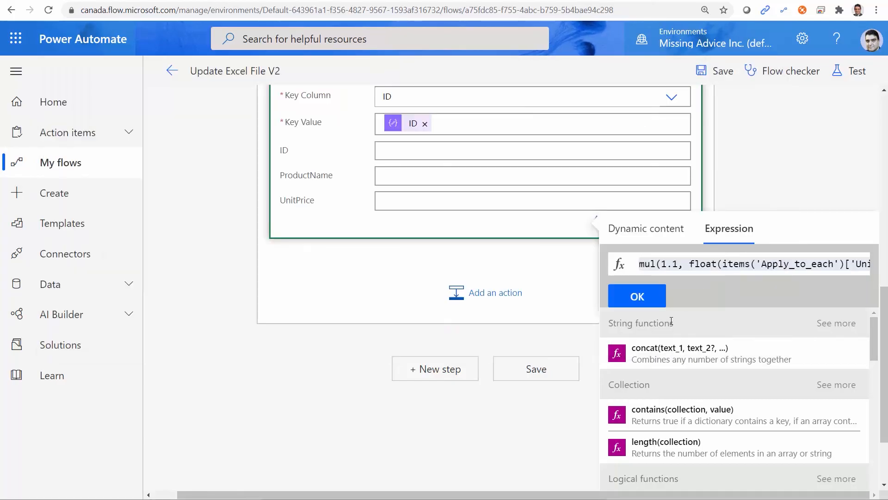
Insert the finished mul expression in the UnitPrice field and save the flow
click(638, 296)
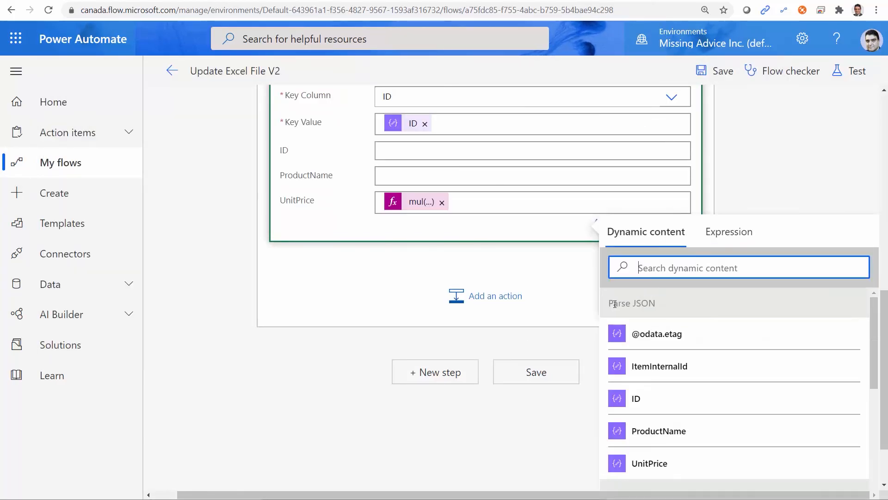
click(536, 375)
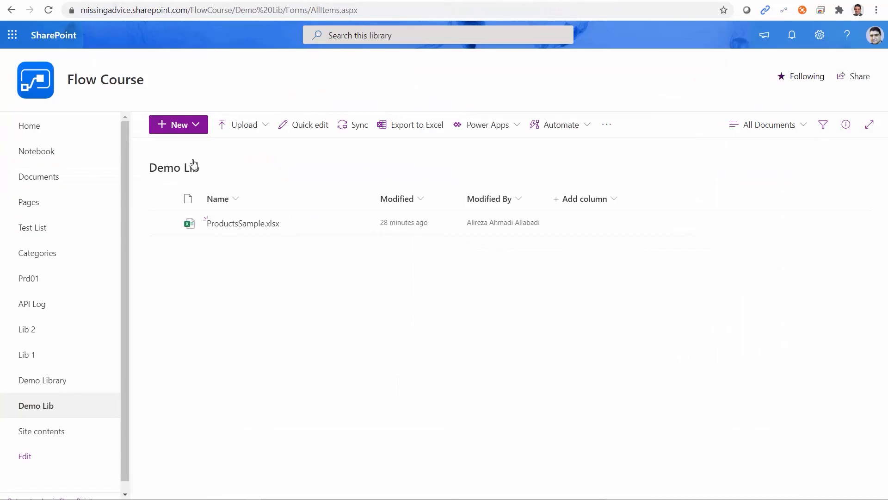
Open ProductsSample.xlsx from the SharePoint library Demo Lib and enter the Top row's original price, 577, in cell E4
click(225, 224)
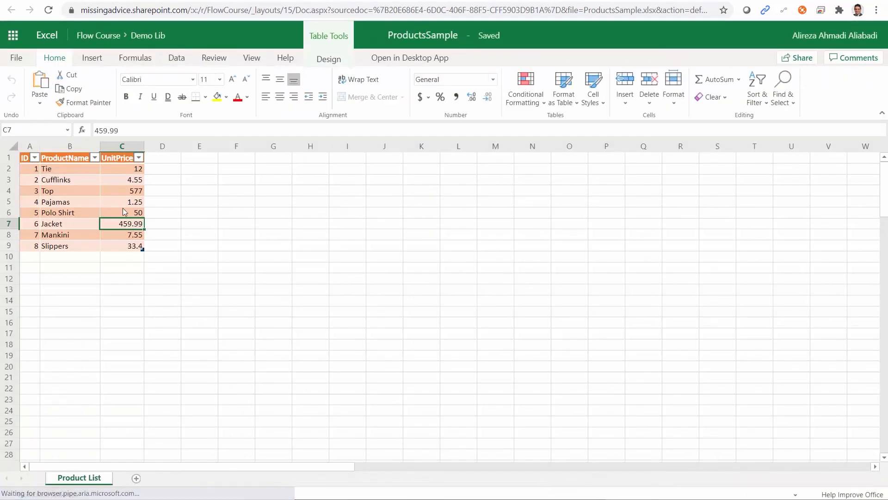
click(141, 194)
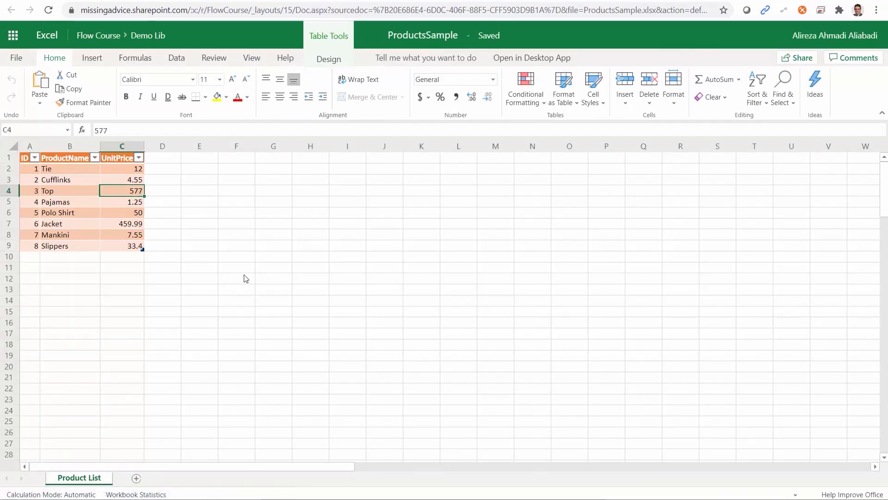
click(191, 191)
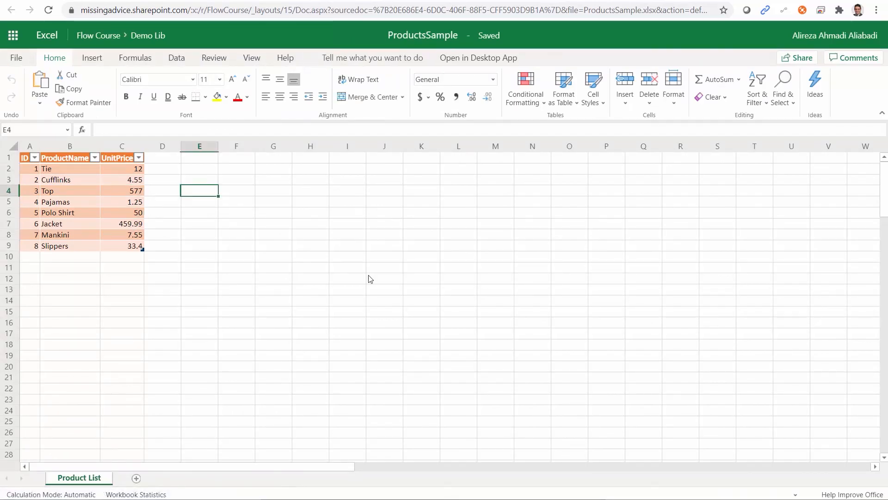
text(=C4)
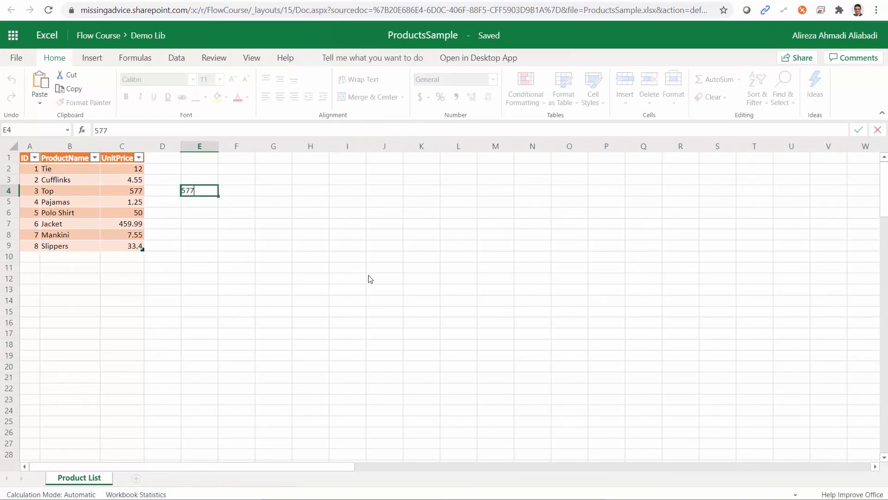
key(Return)
Enter the Jacket row's original price, 459.99, in cell E7
key(Down)
key(Down)
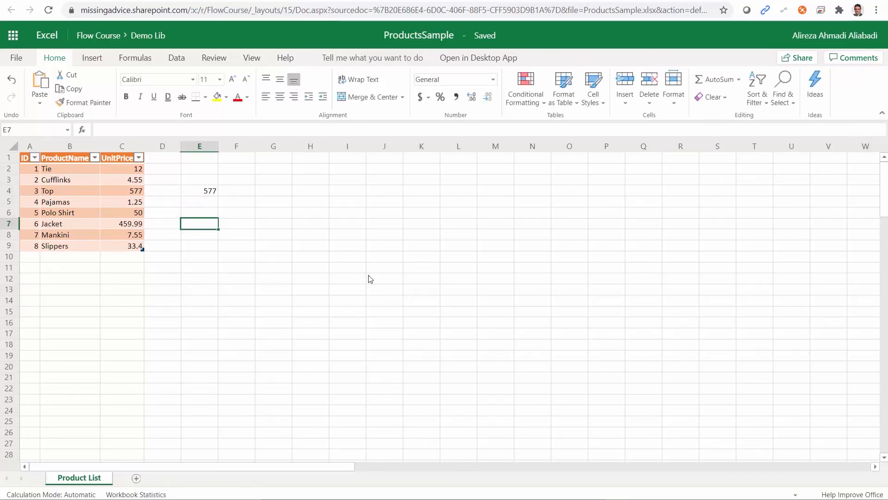
text(459.)
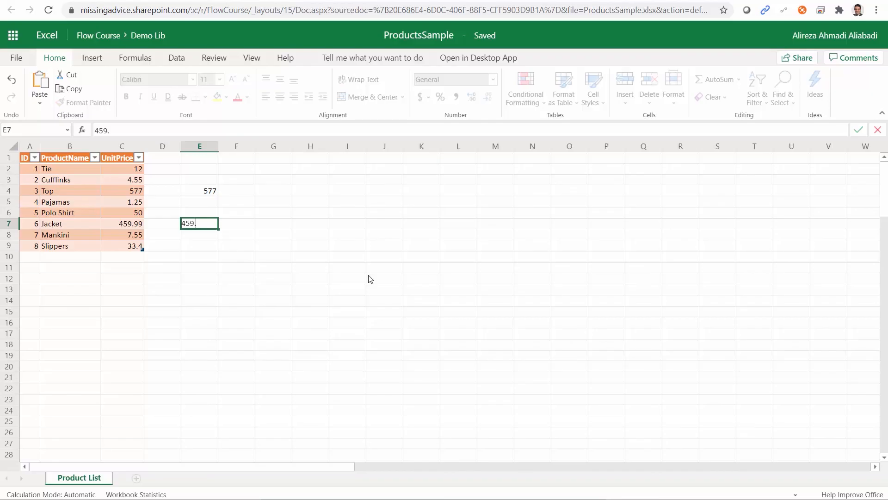
key(Return)
key(Up)
key(Up)
key(Up)
key(Up)
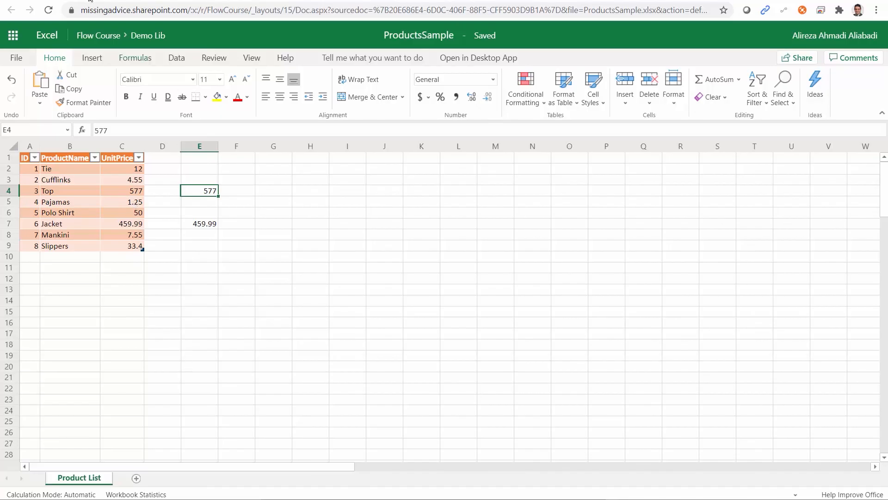
Switch back to Power Automate and run the Update Excel File V2 flow as a test
click(308, 1)
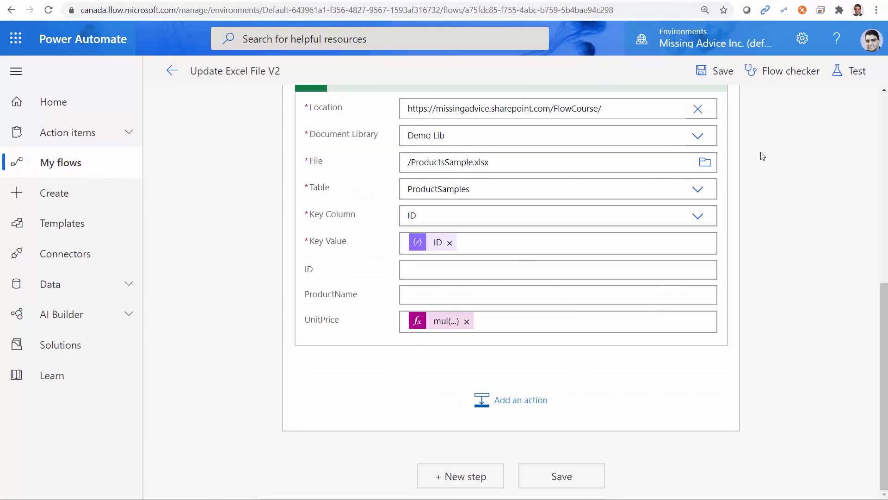
click(857, 71)
click(683, 106)
click(691, 169)
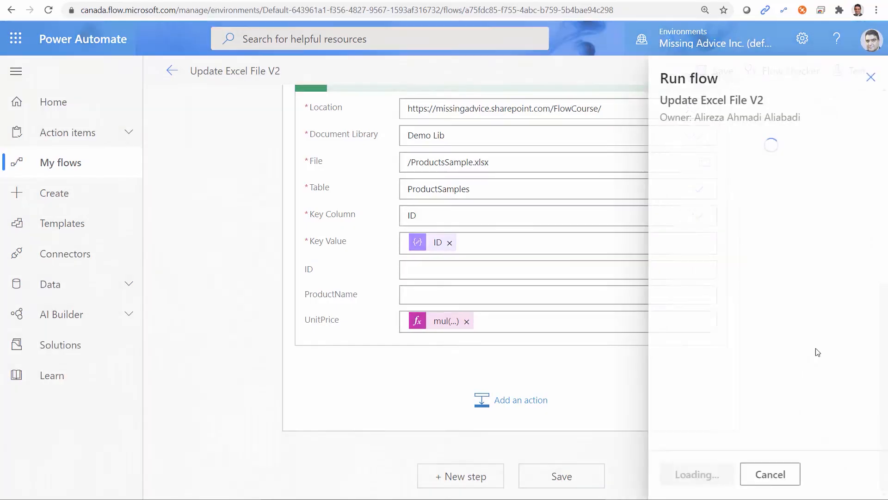
click(700, 473)
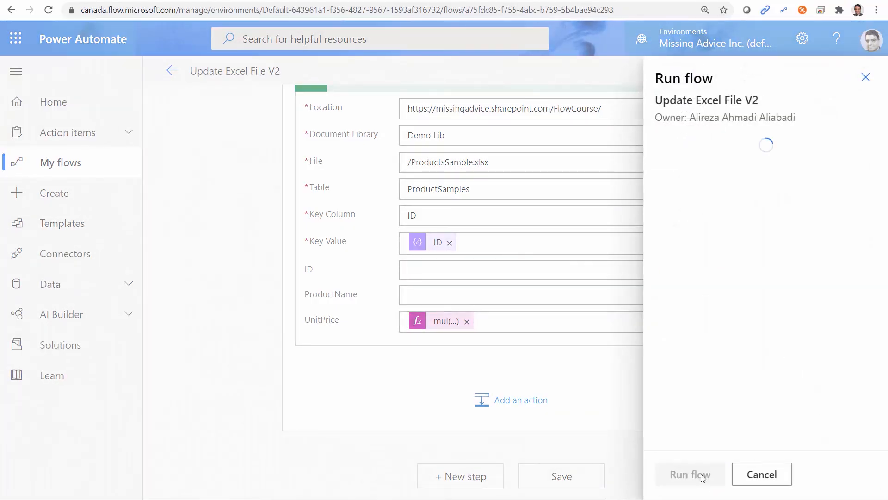
click(701, 474)
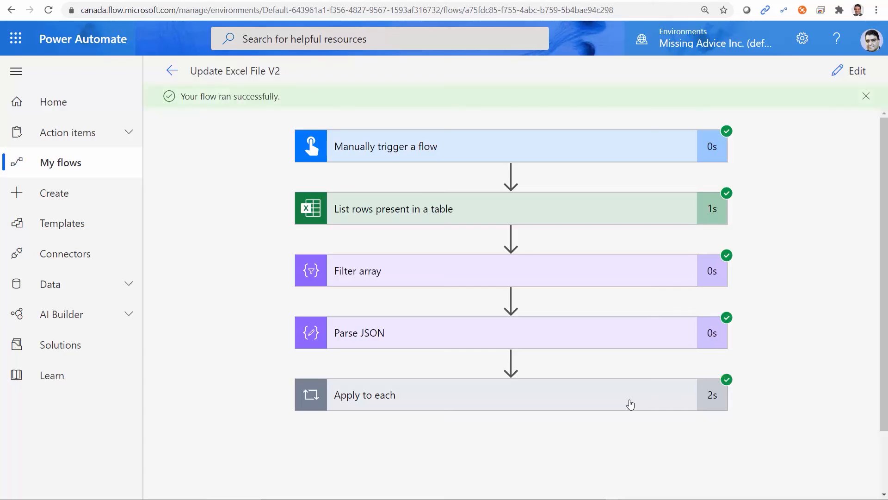
Return to the ProductsSample workbook and compare the UnitPrice of Top and Jacket with the noted original prices
click(183, 0)
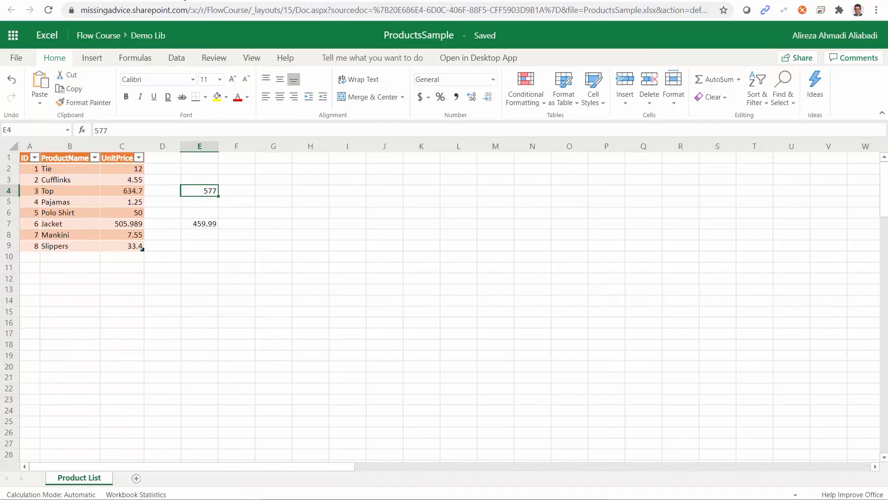
click(139, 193)
click(129, 226)
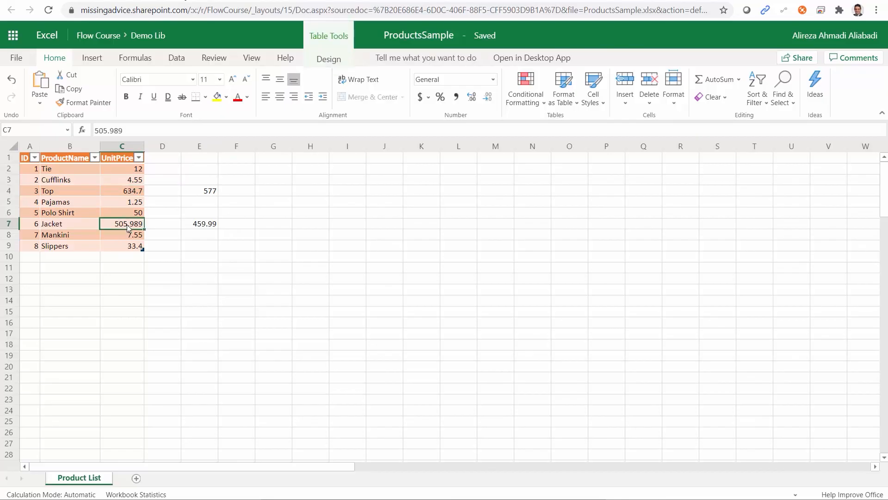